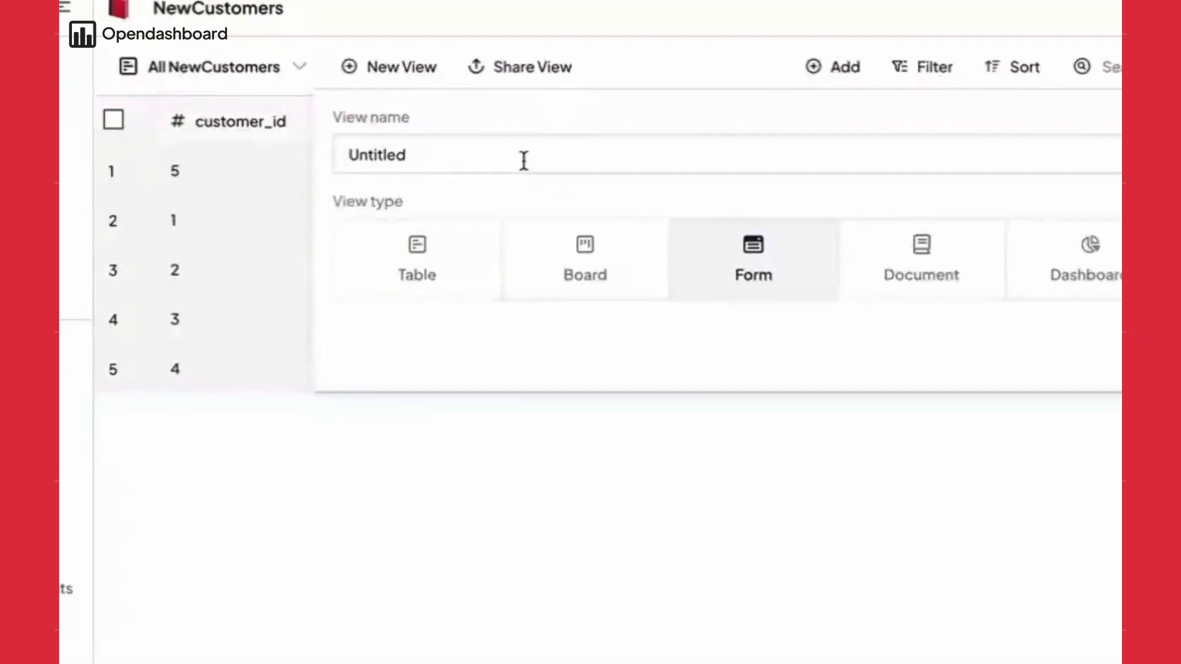
- Create a new form view named 'New Customer Form'
text(Customer For)
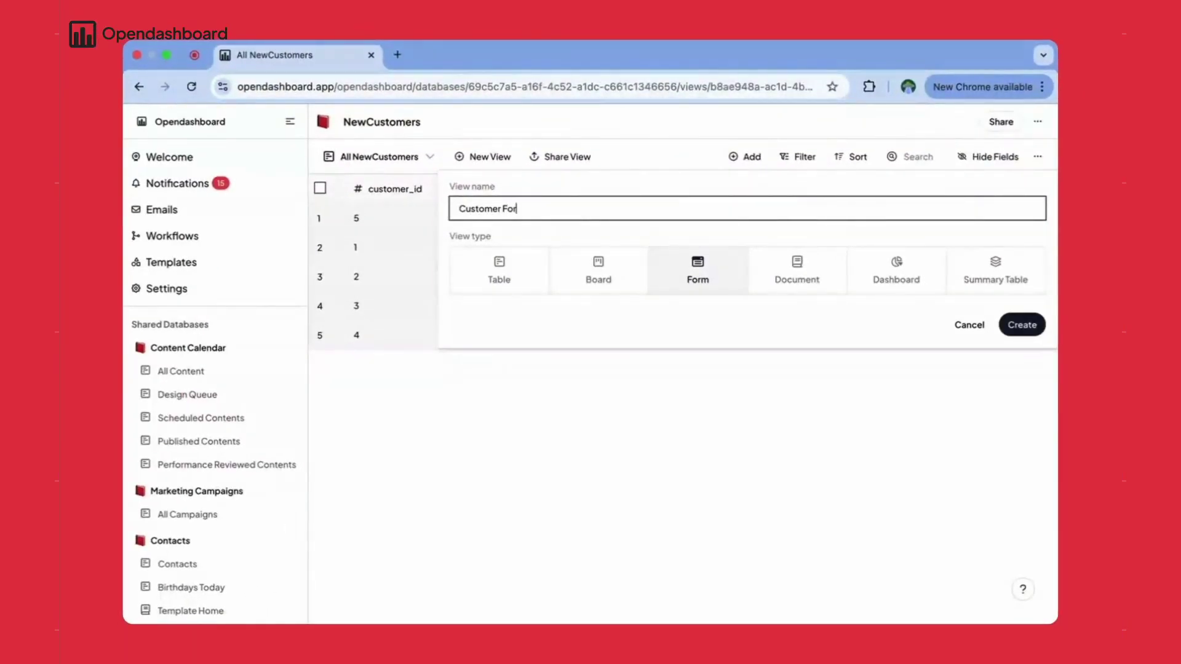
text(m)
click(458, 209)
text(New)
click(1021, 324)
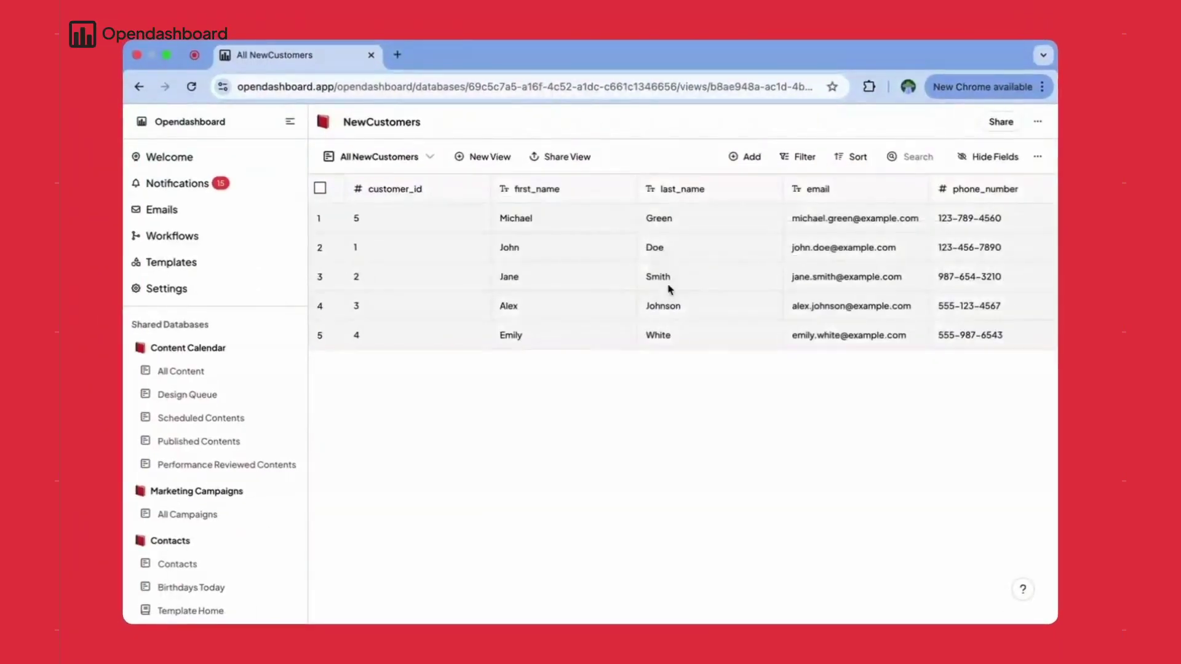
- Add first_name, last_name, email, phone_number, customer_created_at and discount_percentage to the form
click(1011, 156)
click(406, 246)
click(406, 272)
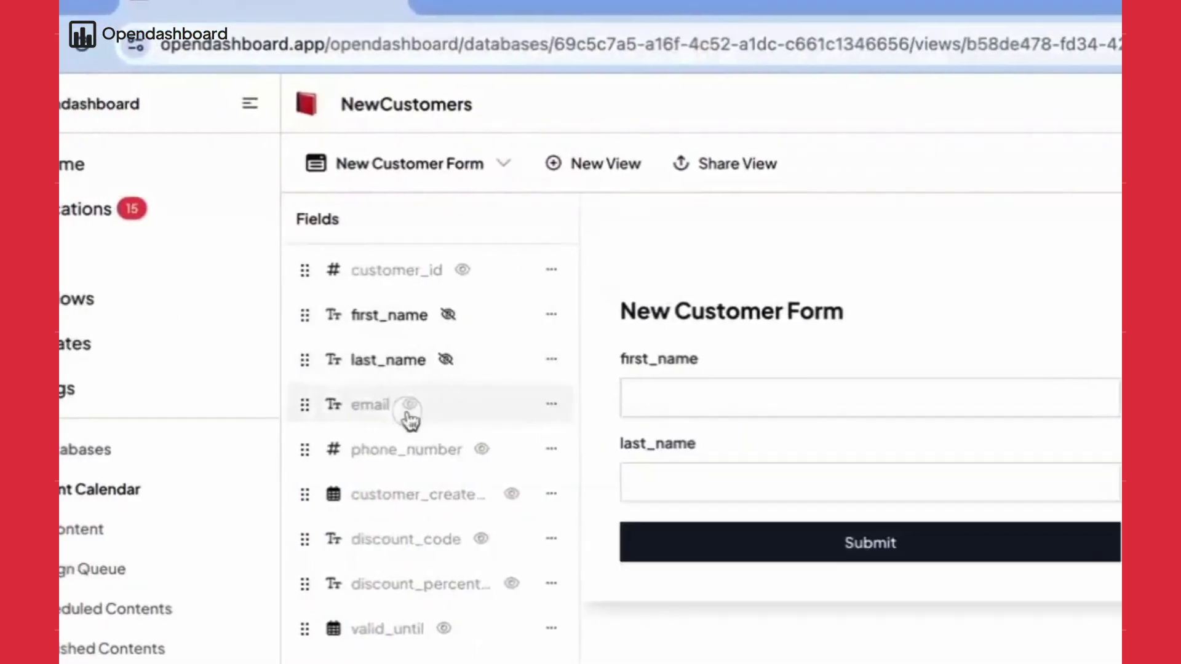
click(409, 406)
click(482, 449)
click(511, 494)
click(511, 584)
- Make first_name required and retitle it 'What is your name?'
click(406, 315)
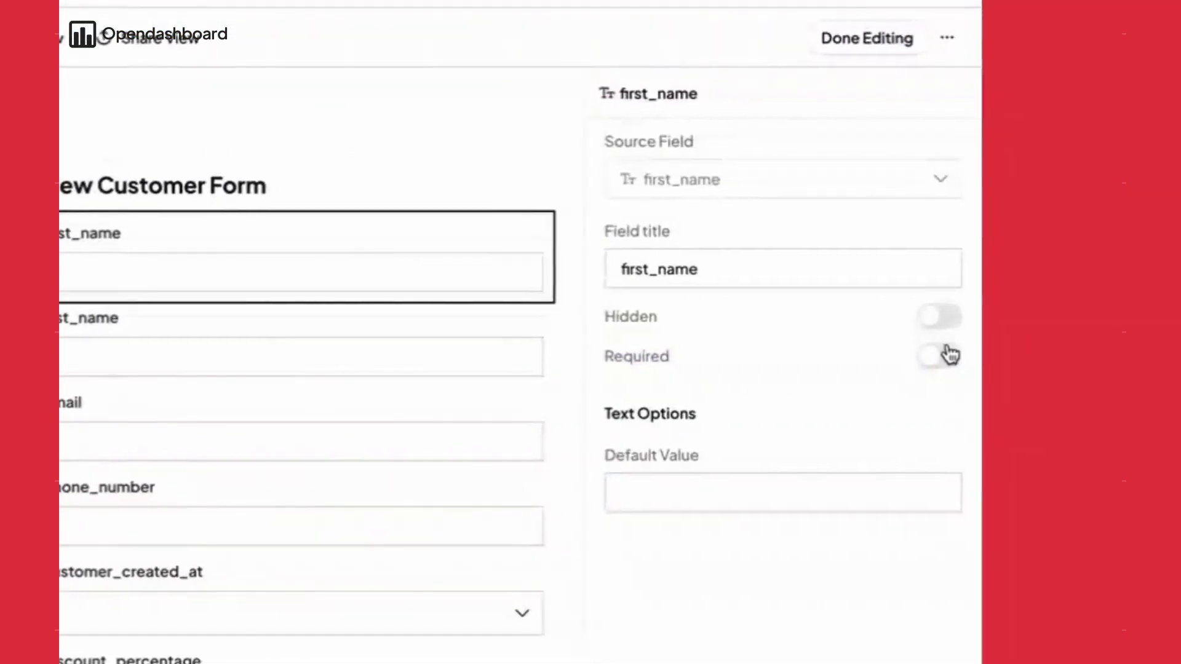
click(950, 355)
double_click(724, 265)
text(What)
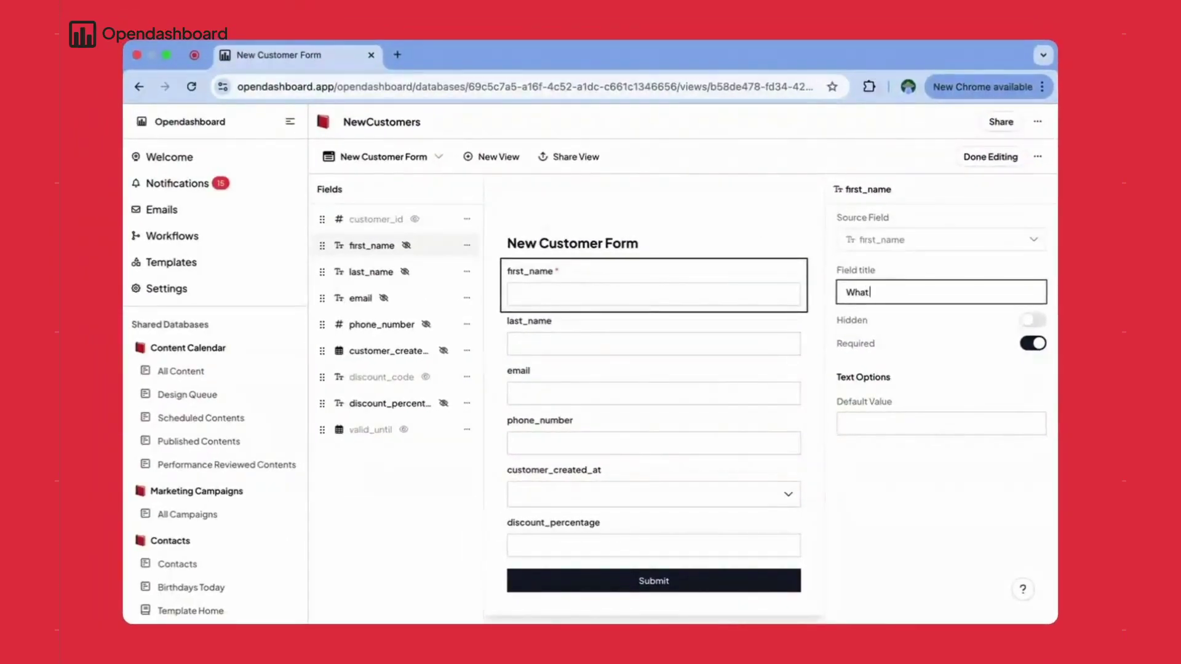
text( is your name?)
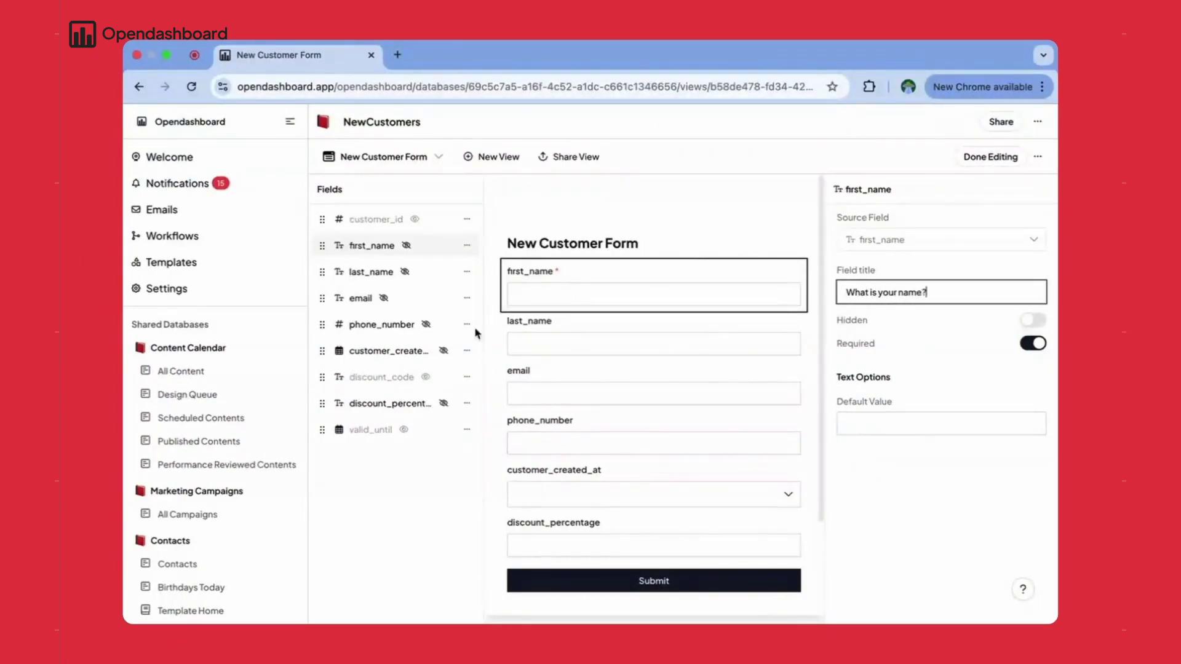
text(first)
- Retitle last_name 'What is your last name?' and make it required
click(616, 336)
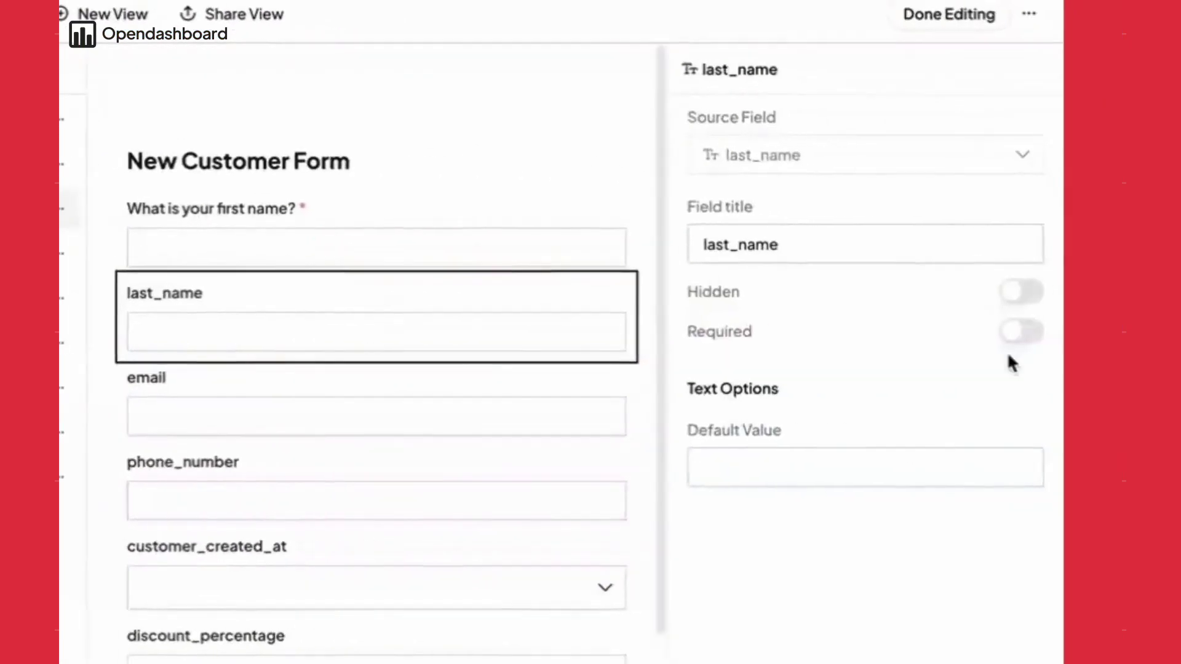
double_click(945, 289)
key(BackSpace)
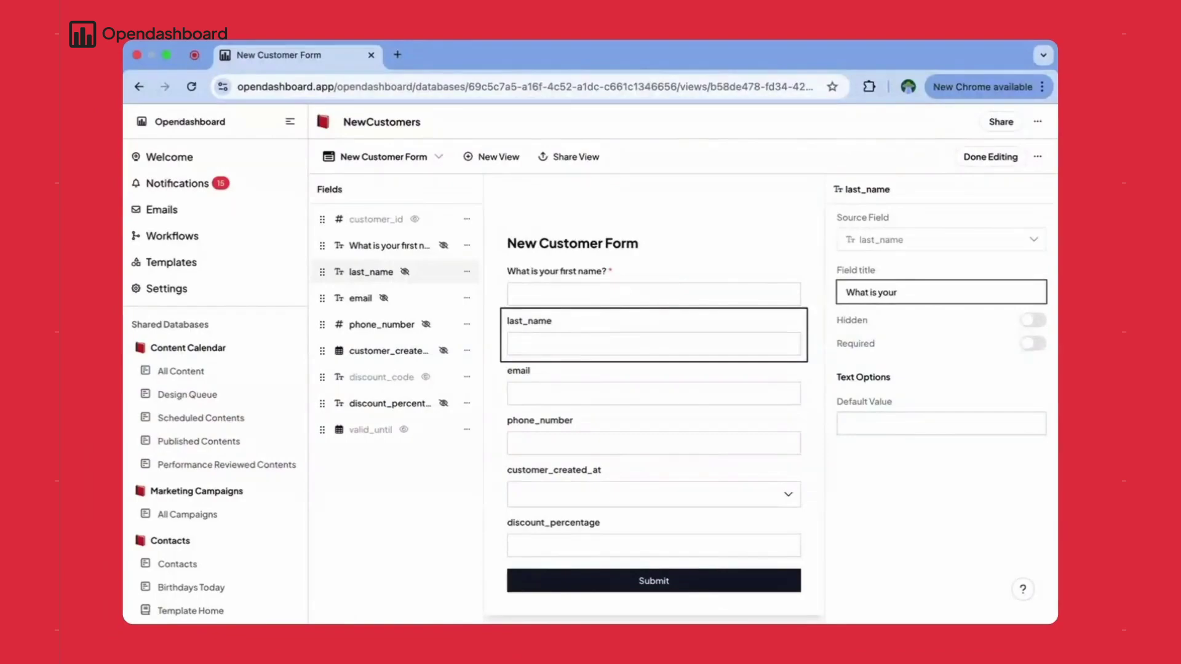
text(What is your last name)
text(?)
click(1033, 343)
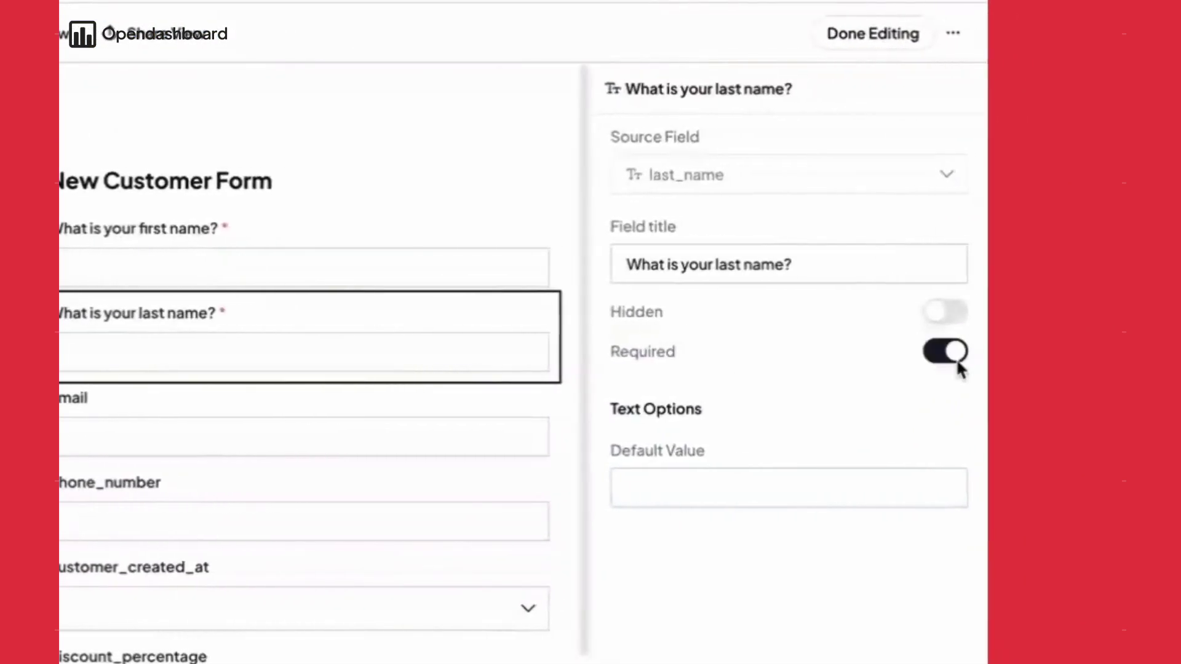
- Make email required and reword its title as a question
click(615, 387)
click(1033, 343)
double_click(723, 264)
key(BackSpace)
text(What is your email address/)
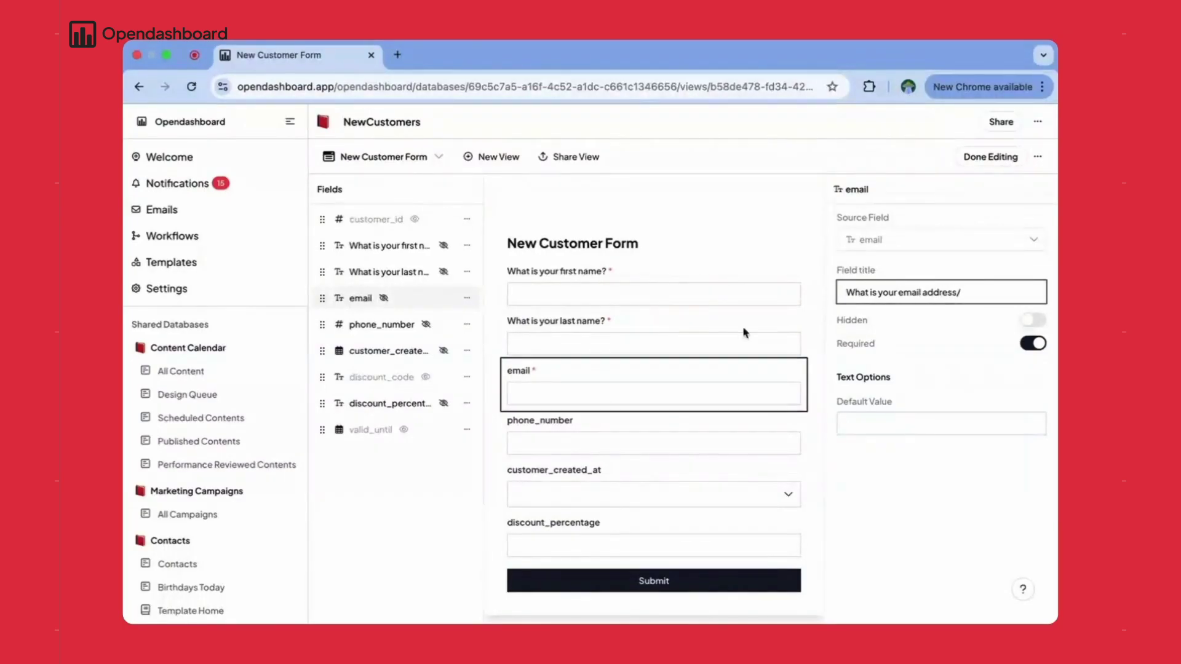
key(BackSpace)
text(?)
click(615, 431)
- Make phone_number required and retitle it 'What is your phone number?'
click(1034, 343)
click(923, 292)
key(BackSpace)
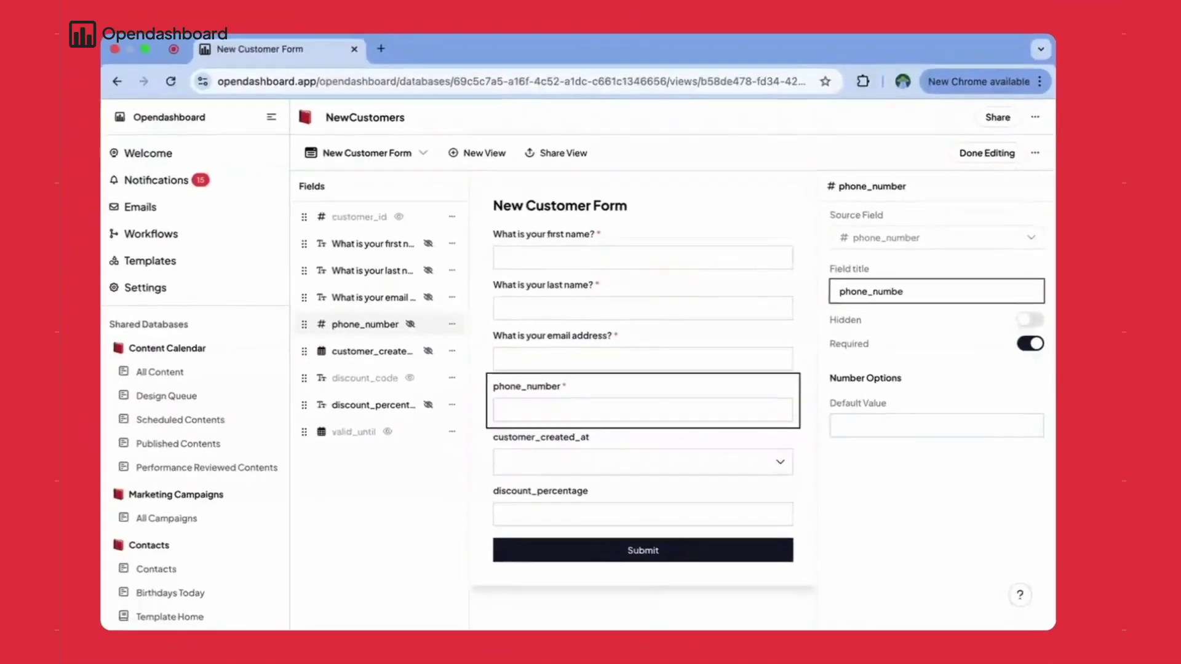
key(ctrl+a)
text(W)
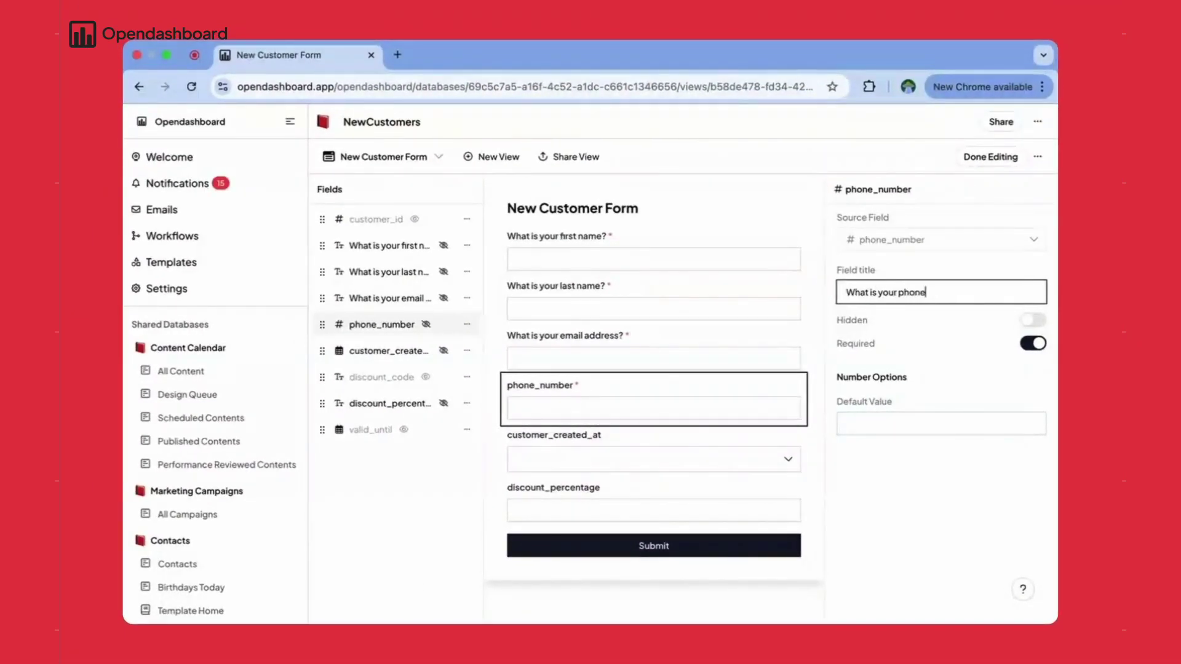
text(hat is your phone number?)
- Make customer_created_at required and clear its old title
click(646, 455)
click(1033, 343)
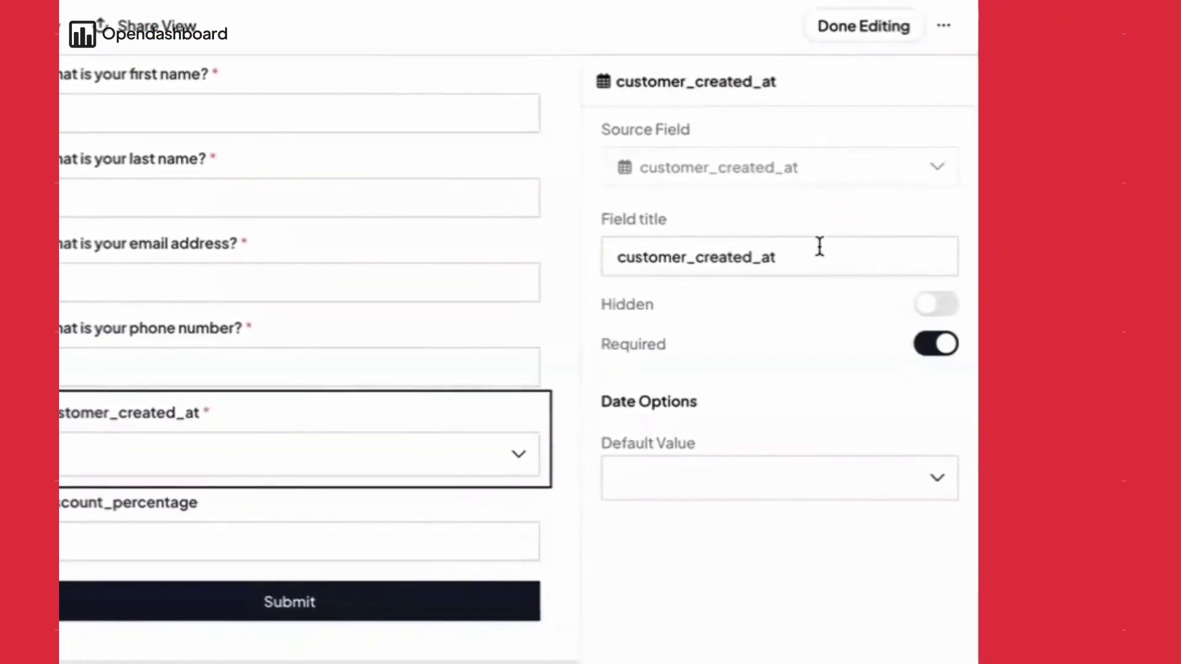
click(959, 287)
key(BackSpace)
key(BackSpace)
key(BackSpace)
key(BackSpace)
key(BackSpace)
key(BackSpace)
key(BackSpace)
key(BackSpace)
key(BackSpace)
key(BackSpace)
key(BackSpace)
key(BackSpace)
key(BackSpace)
key(BackSpace)
key(BackSpace)
key(BackSpace)
key(BackSpace)
key(BackSpace)
key(BackSpace)
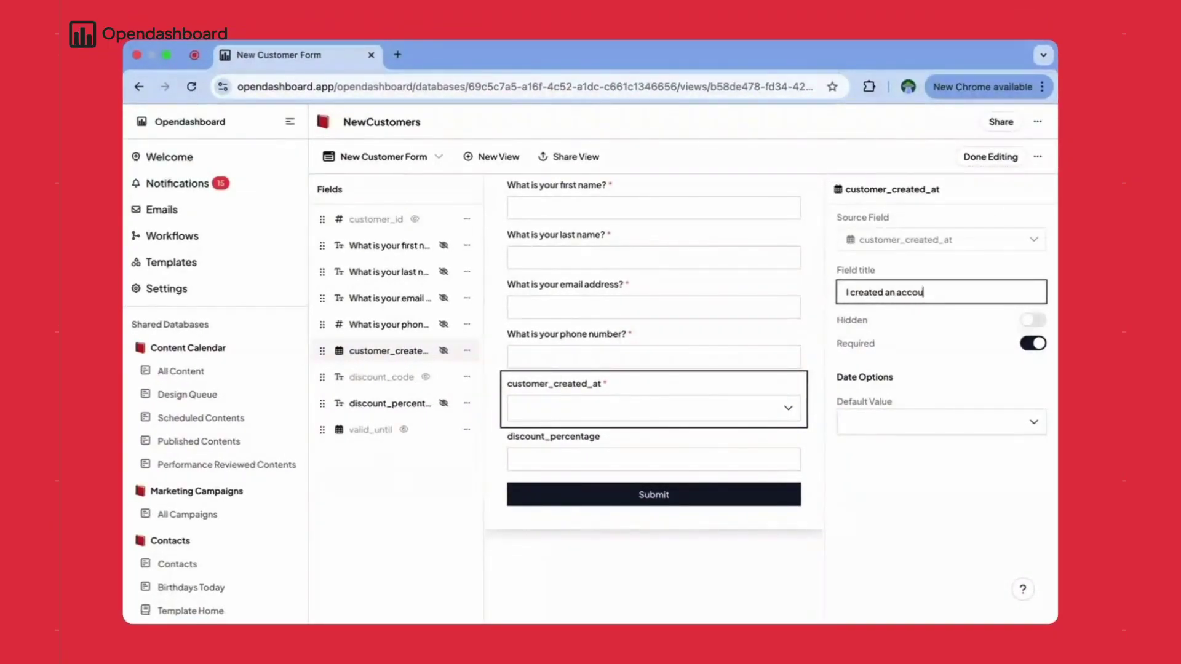
- Retitle discount_percentage 'Your discount percentage is' with a default value of 20
click(394, 404)
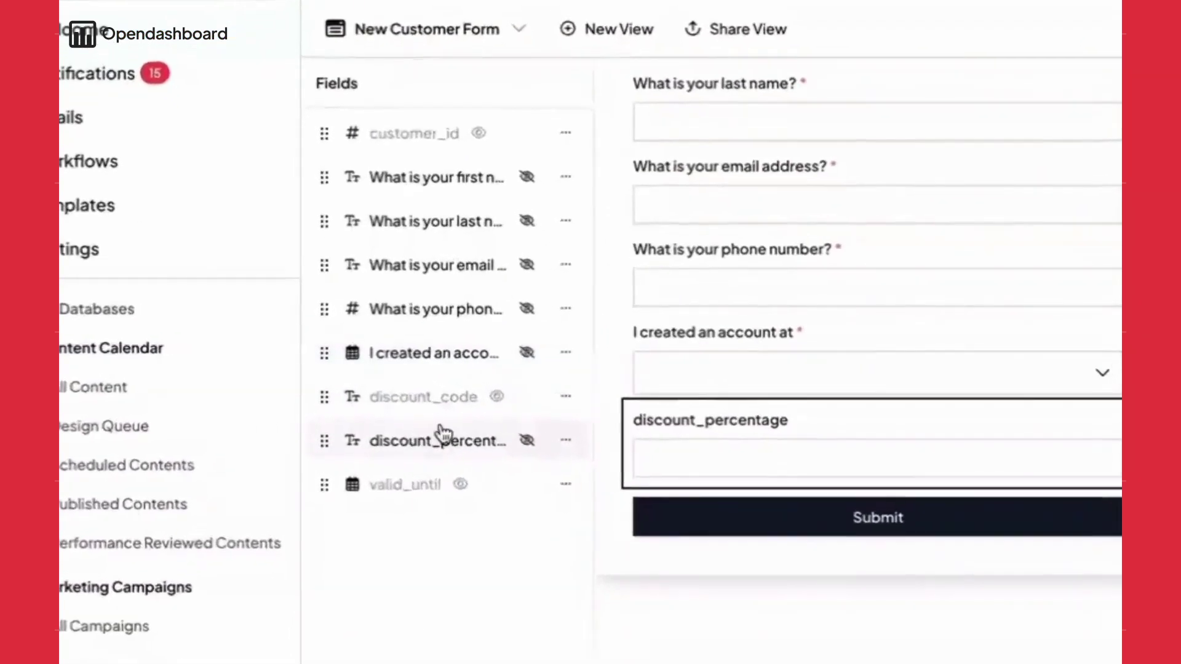
click(961, 287)
key(BackSpace)
key(BackSpace)
key(BackSpace)
key(BackSpace)
key(BackSpace)
key(BackSpace)
key(BackSpace)
key(BackSpace)
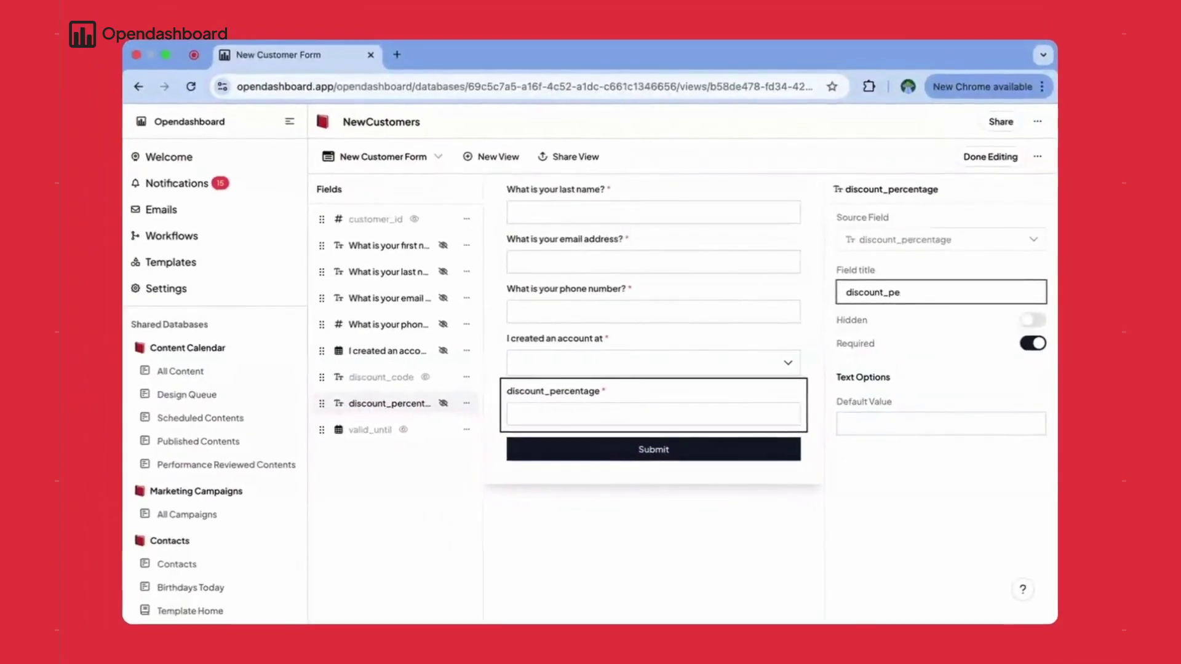
key(BackSpace)
key(BackSpace)
key(BackSpace)
key(BackSpace)
key(BackSpace)
key(BackSpace)
key(BackSpace)
key(BackSpace)
key(BackSpace)
key(BackSpace)
key(BackSpace)
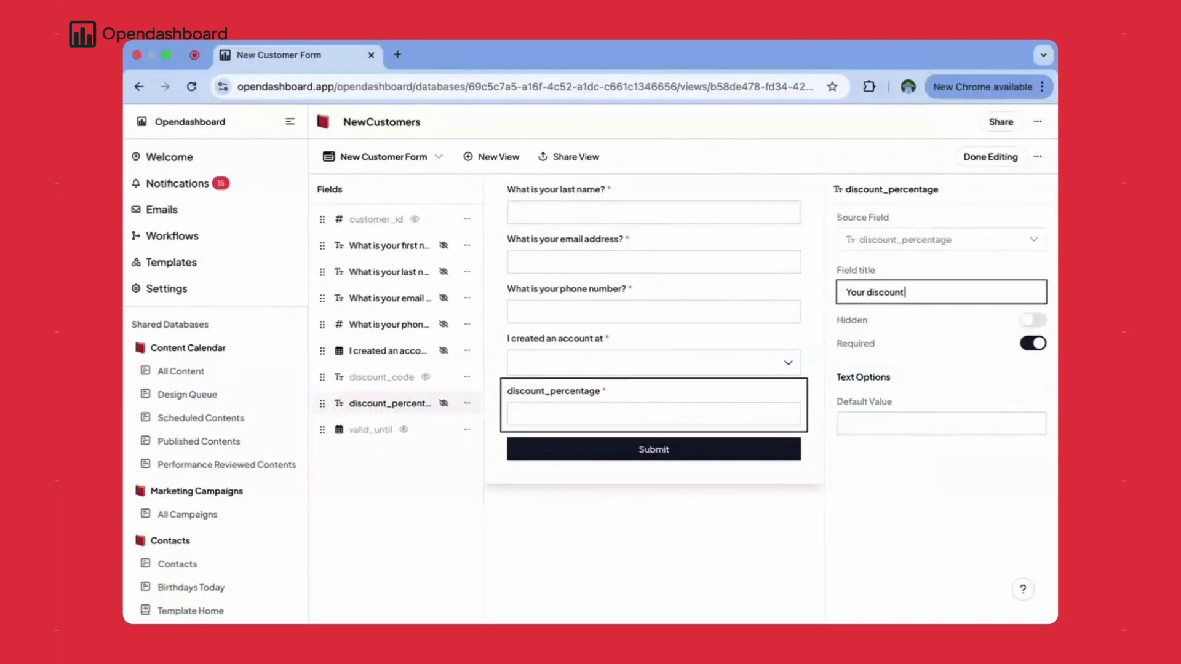
text(is)
click(940, 424)
text(20)
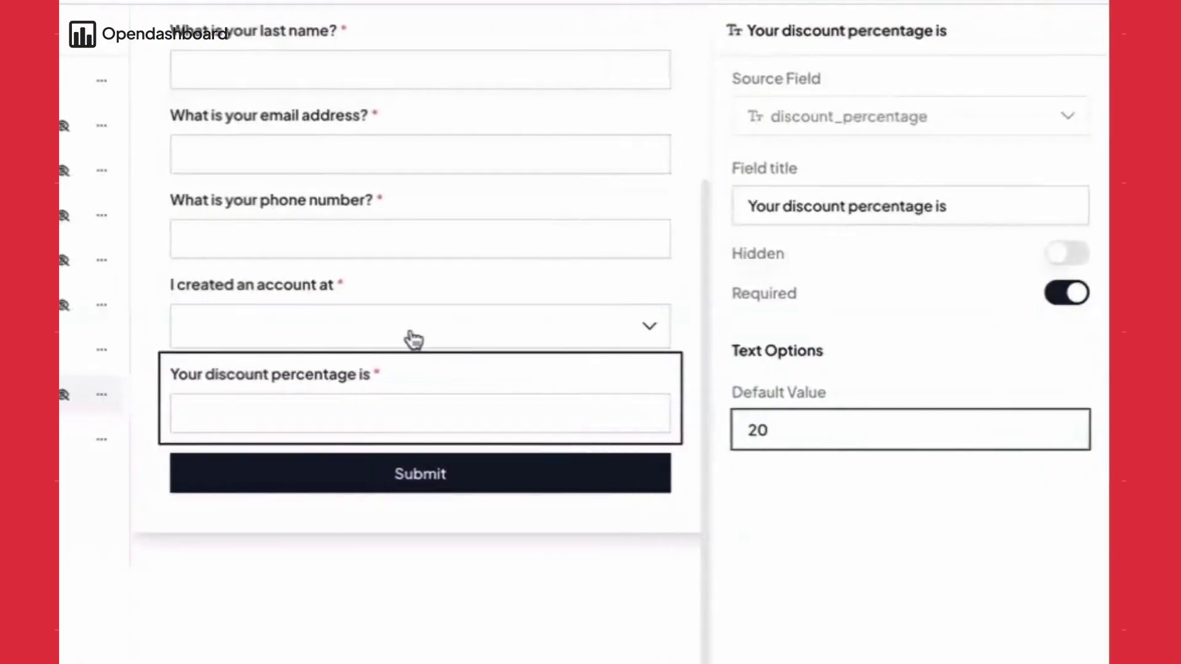
- Fix the account-creation title to read 'You created an account at:'
click(650, 369)
click(847, 292)
key(BackSpace)
key(BackSpace)
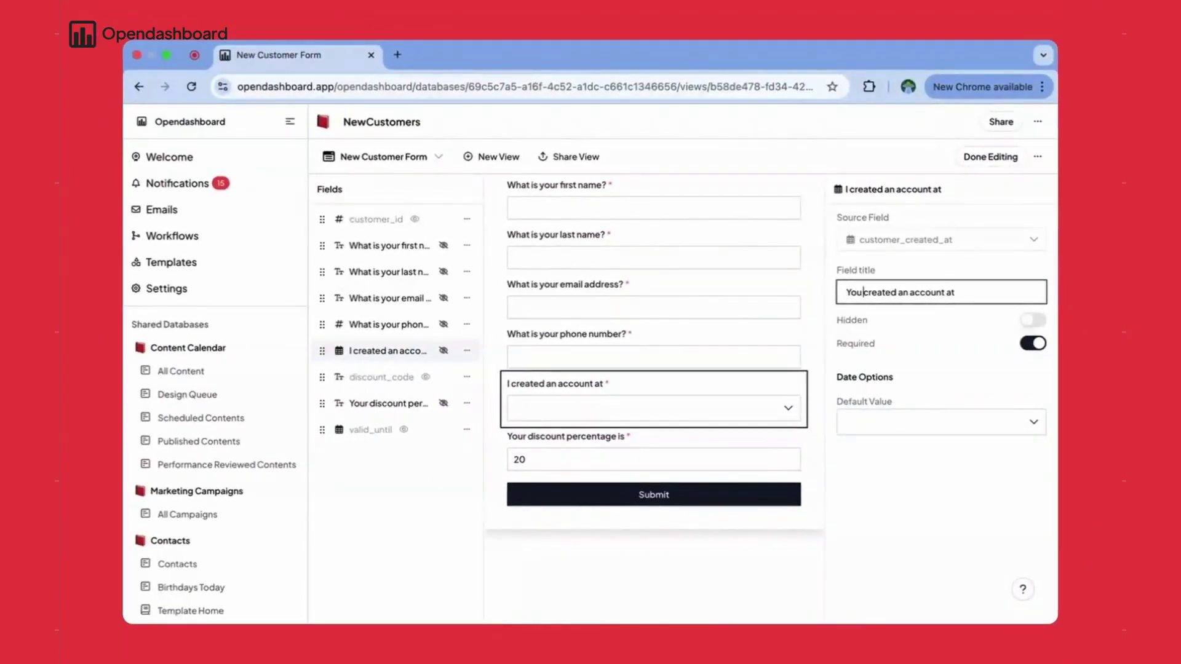
click(553, 156)
- Copy the form's share link and open it in a new browser tab
click(694, 268)
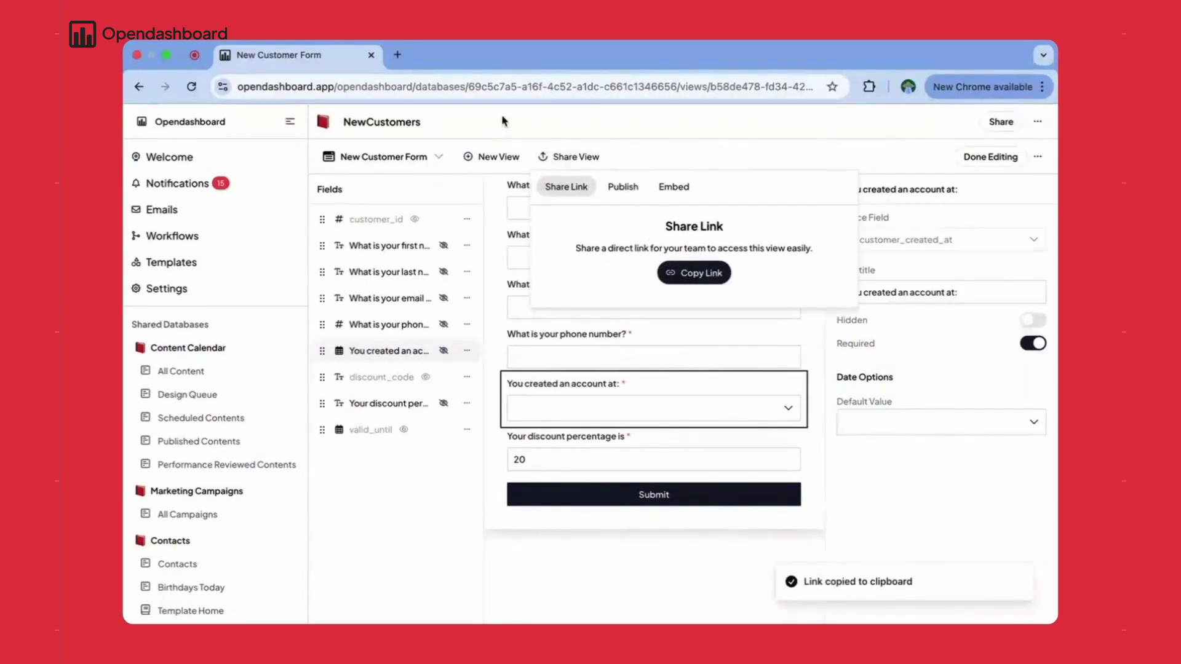
key(super+t)
key(super+v)
key(Return)
click(279, 55)
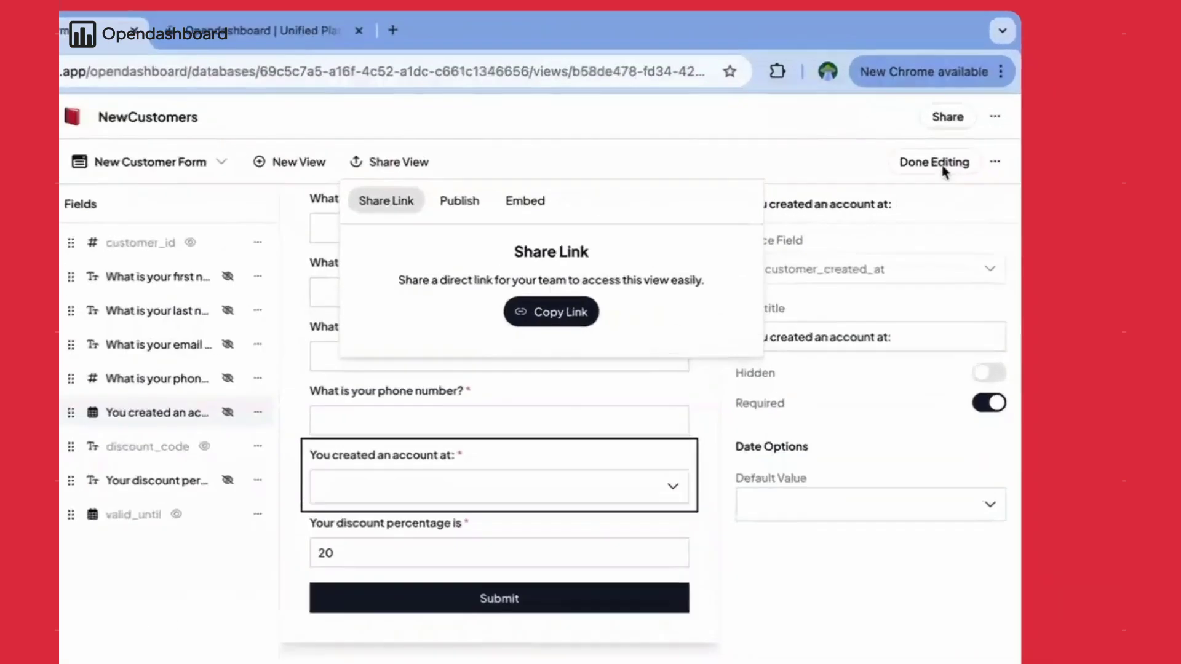
- Finish editing the form and create a new workflow
click(1003, 157)
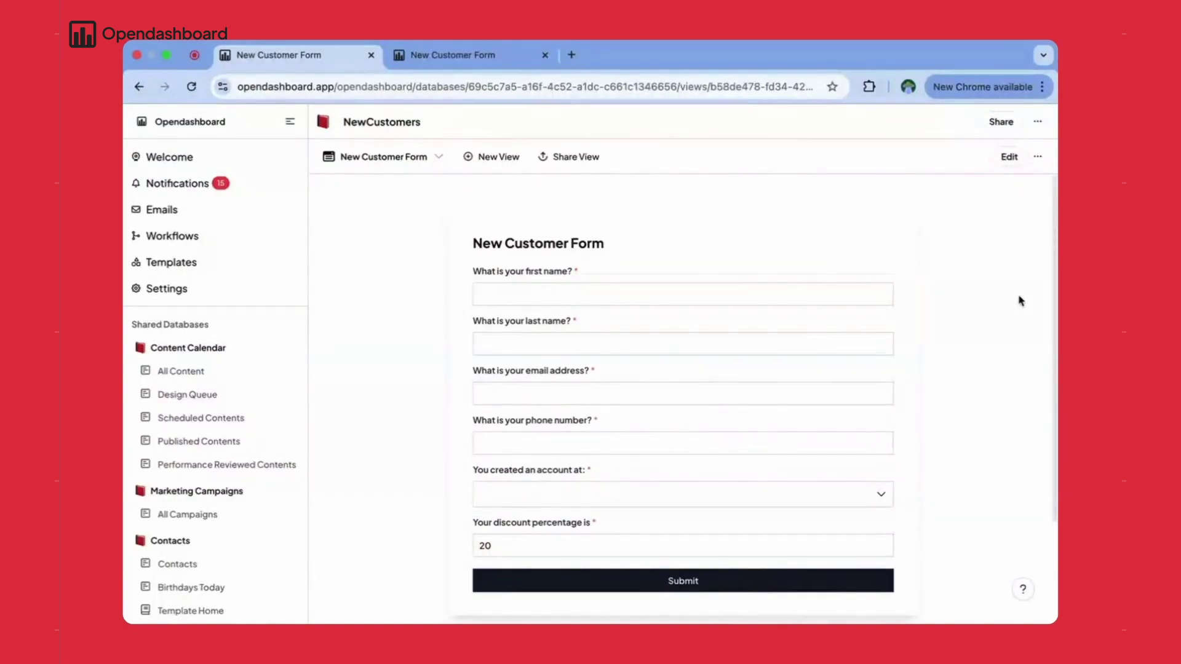
click(192, 240)
click(1028, 121)
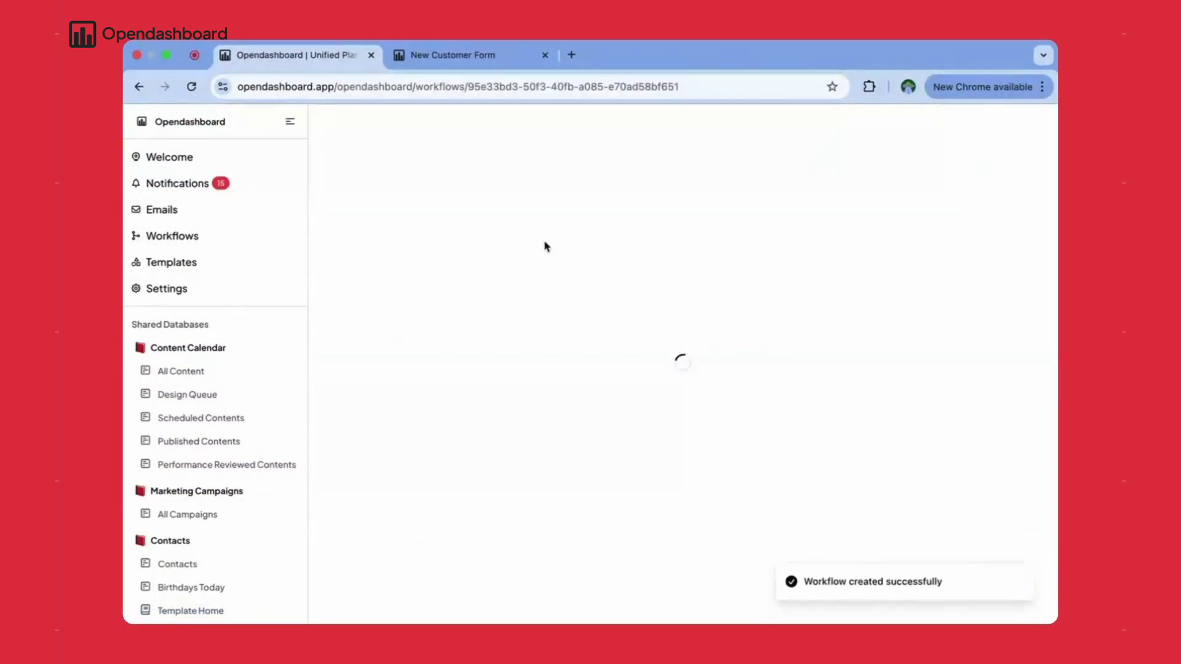
- Name the workflow 'New Customer' and show the Opendashboard record triggers
click(843, 209)
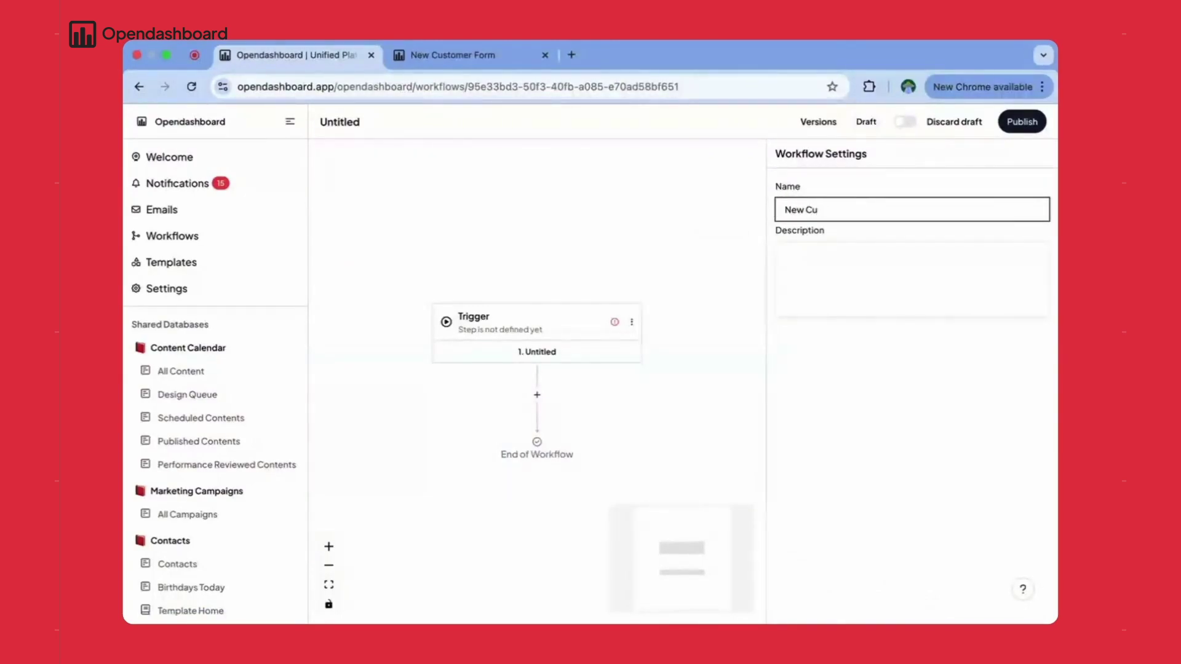
click(537, 331)
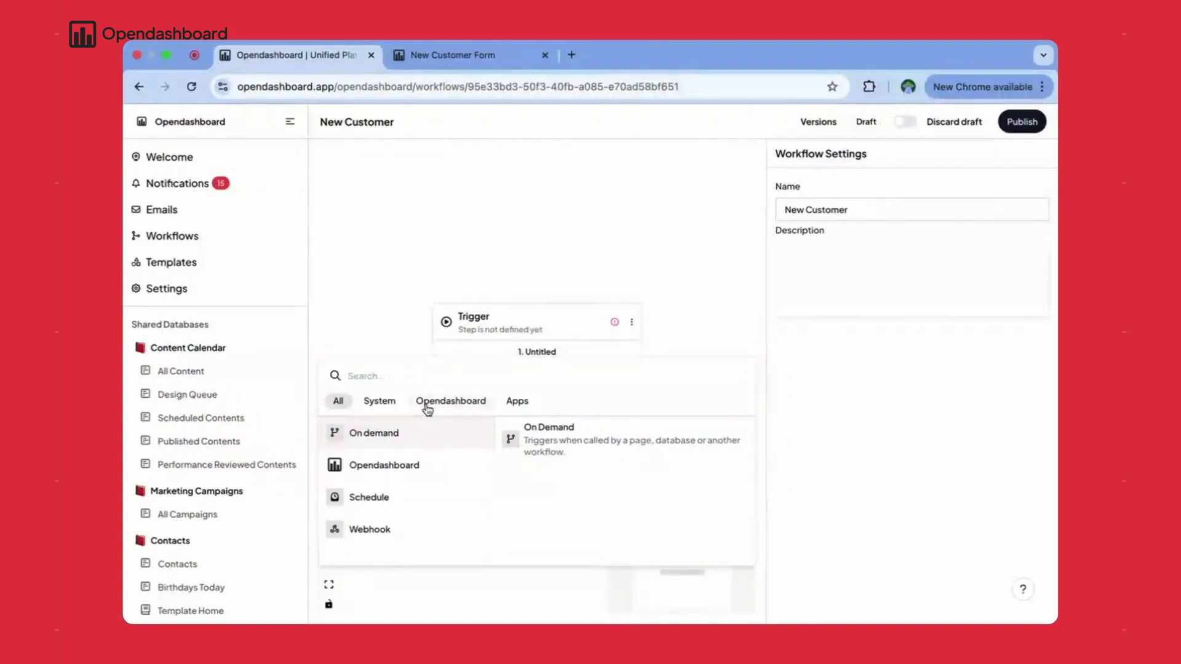
mouse_move(411, 473)
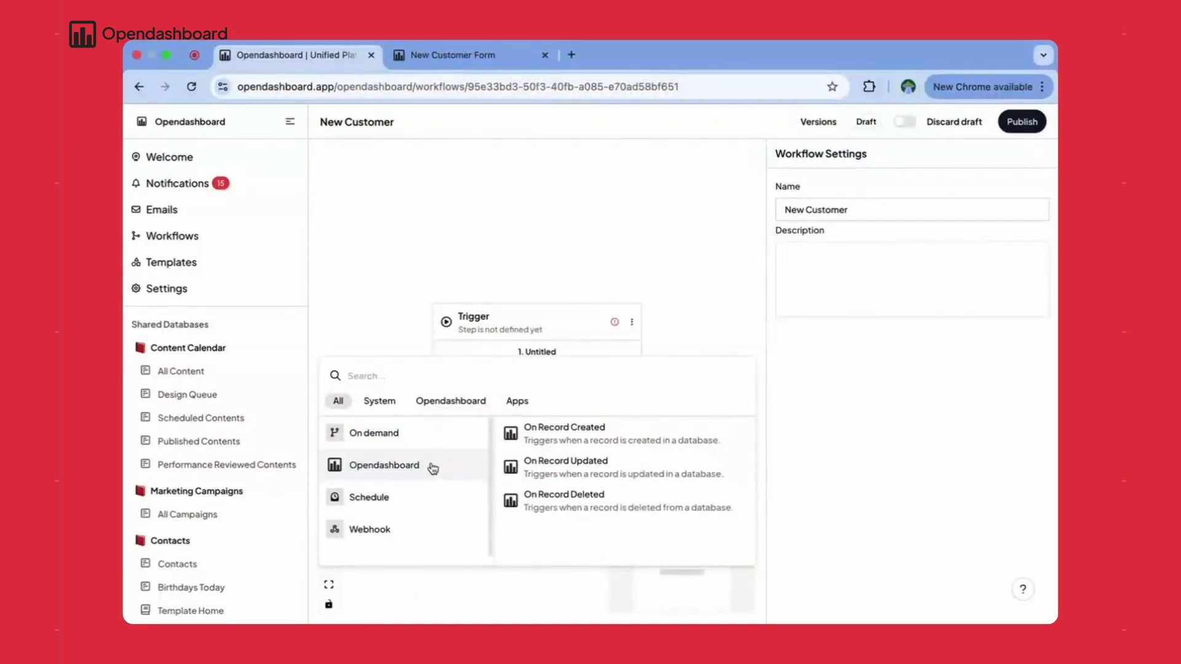
- Trigger the workflow when a record is created in the NewCustomers database
click(587, 435)
click(857, 298)
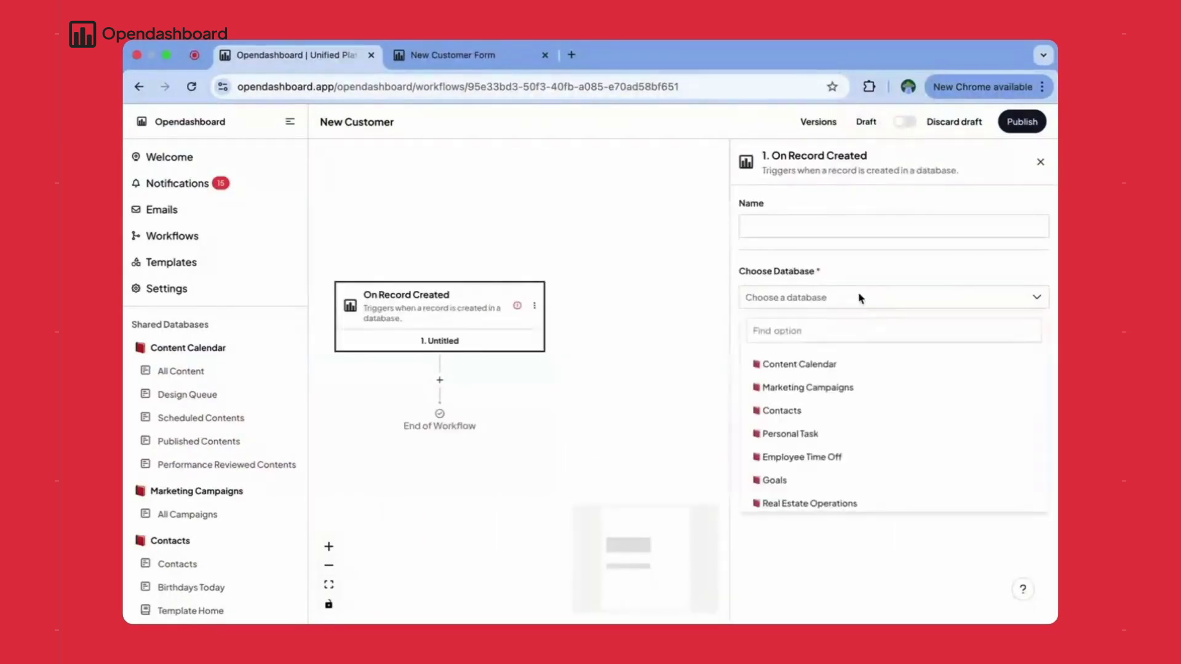
scroll(818, 443, down, 3)
click(799, 500)
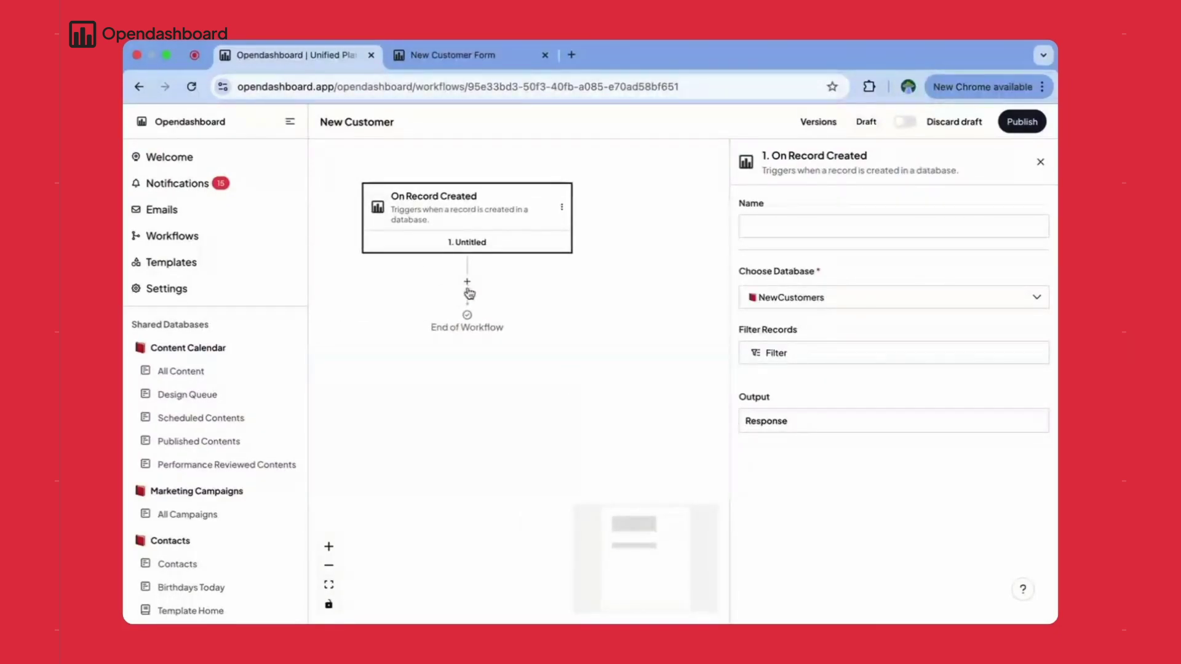
- Add a Delay step set to 'Delay for' 5 Minutes
click(467, 283)
click(316, 407)
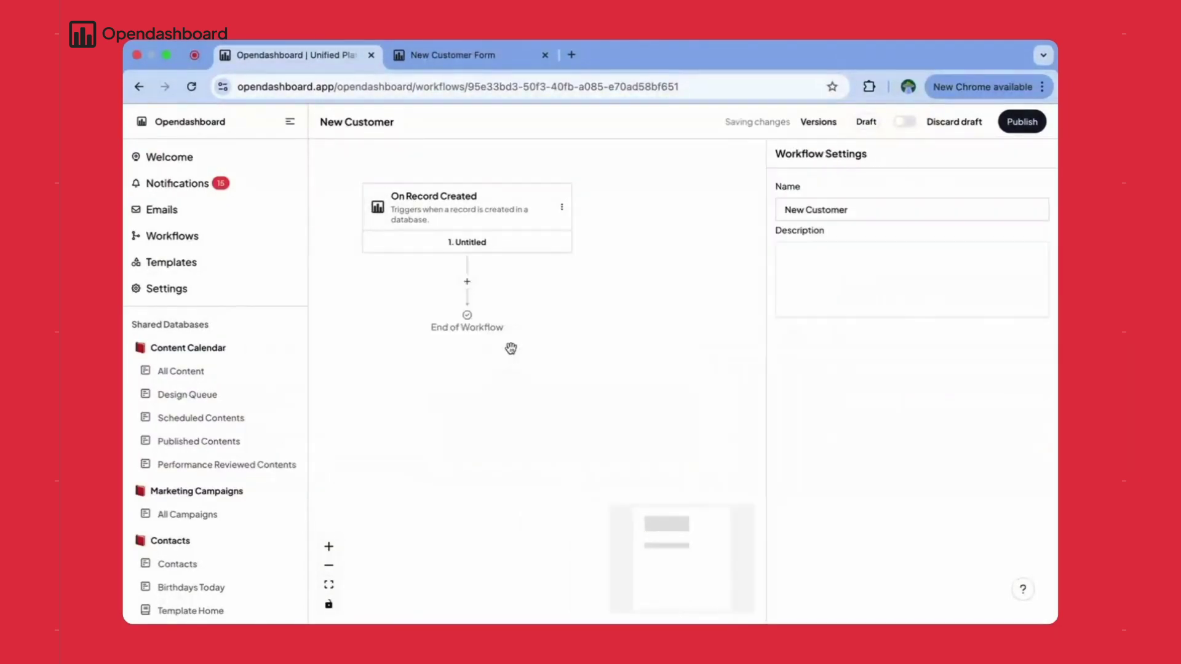
click(768, 298)
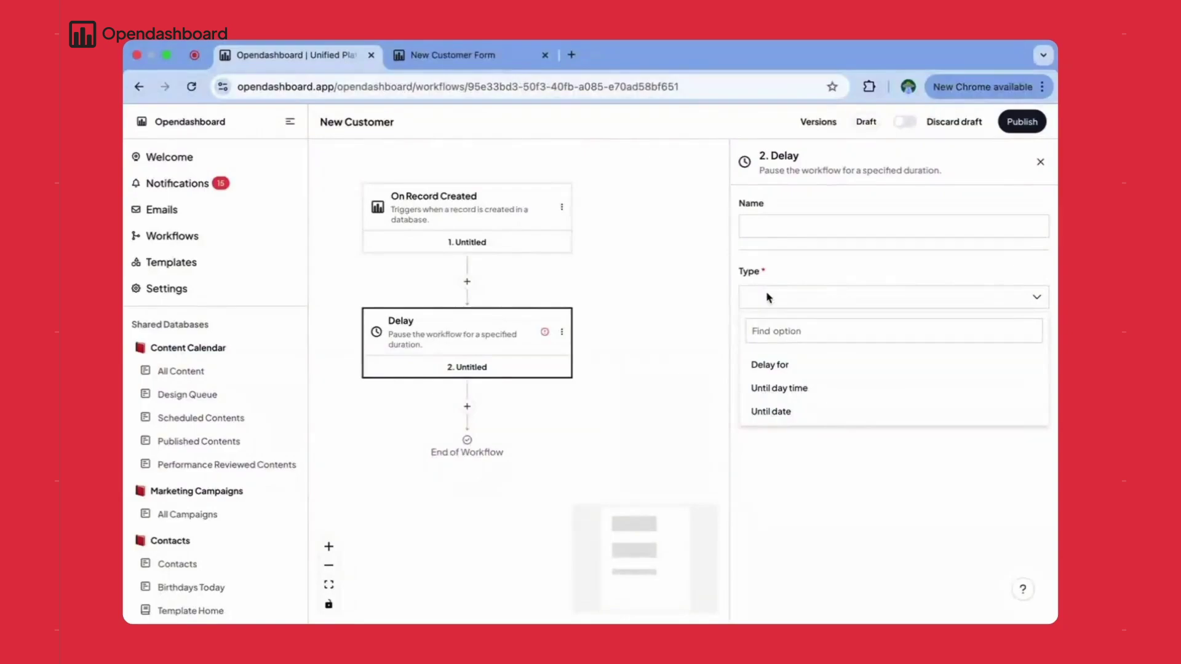
click(769, 365)
click(775, 353)
text(5)
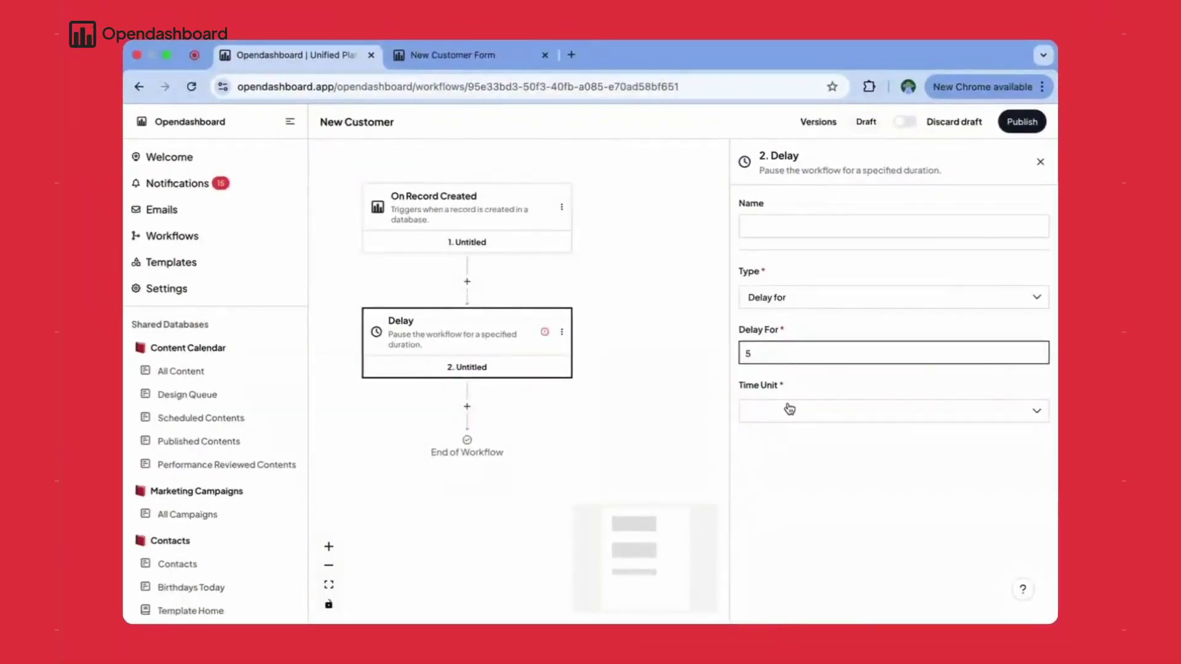
click(786, 409)
click(768, 479)
scroll(604, 379, down, 2)
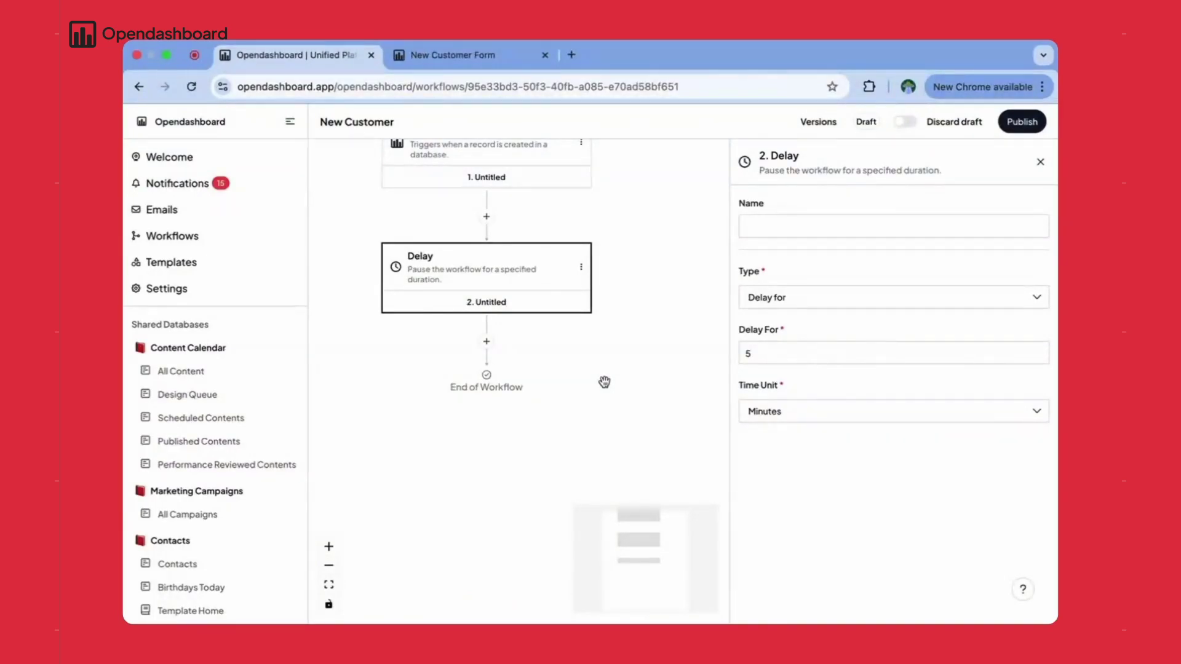
- Start a new step below the delay from Opendashboard's actions
click(486, 341)
scroll(334, 443, down, 2)
click(335, 456)
scroll(511, 431, down, 3)
- Add a Send Email step from the Opendashboard sender to the record's email
click(511, 424)
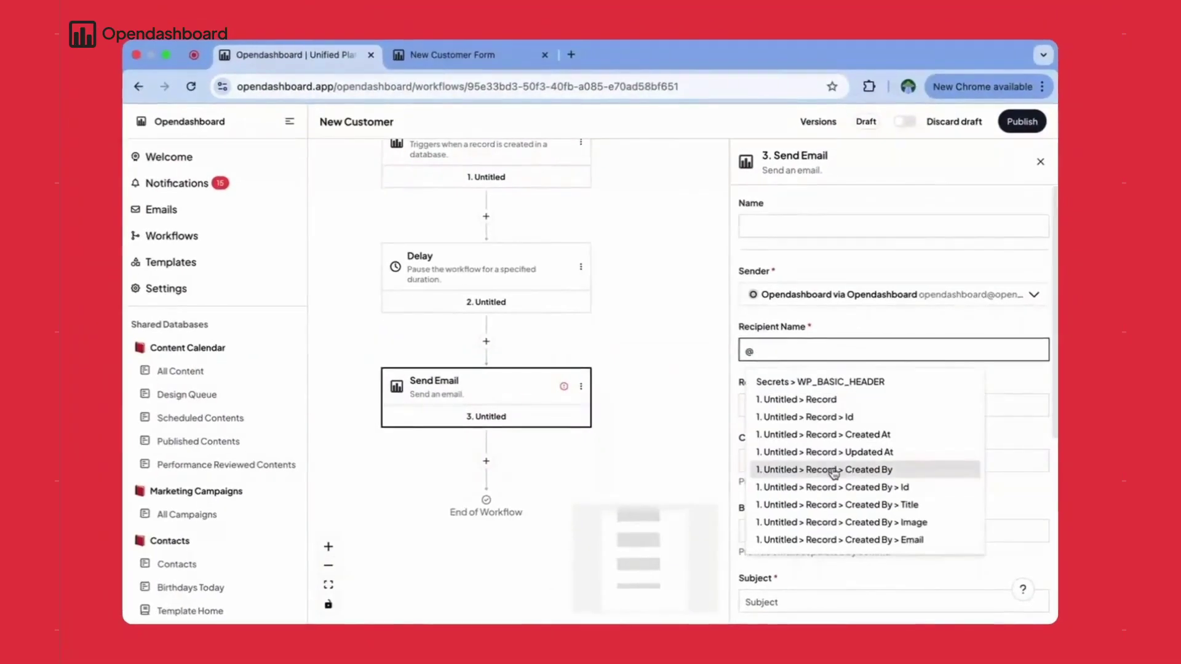
scroll(703, 526, down, 3)
click(702, 526)
click(630, 400)
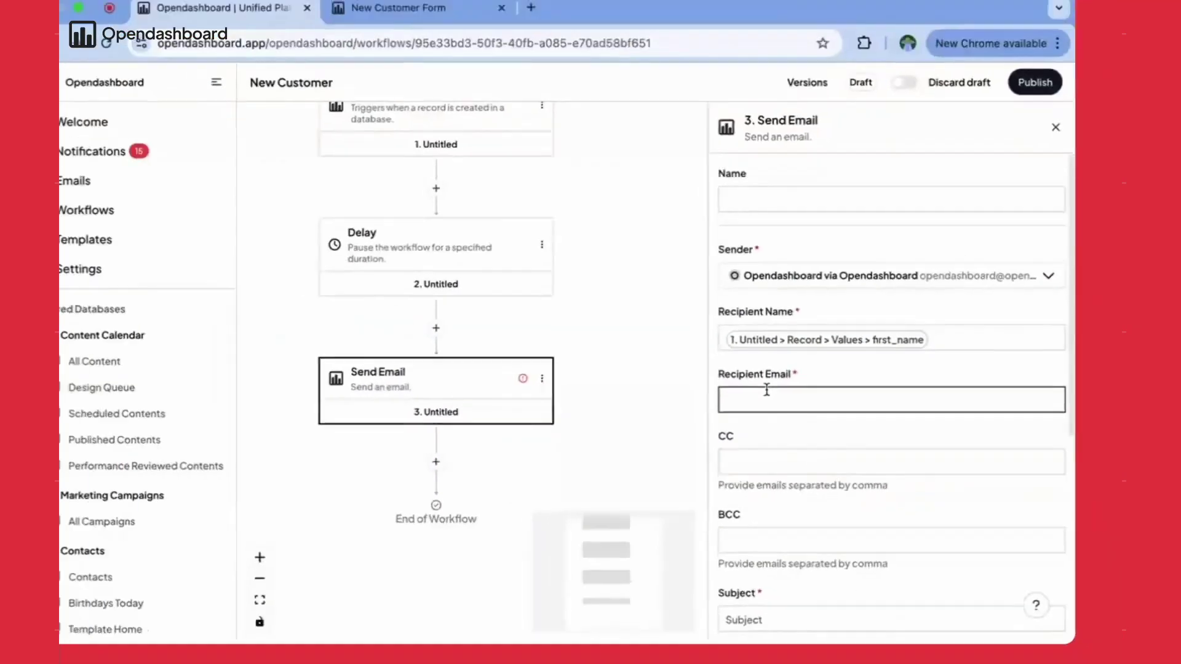
text(@)
scroll(862, 483, down, 2)
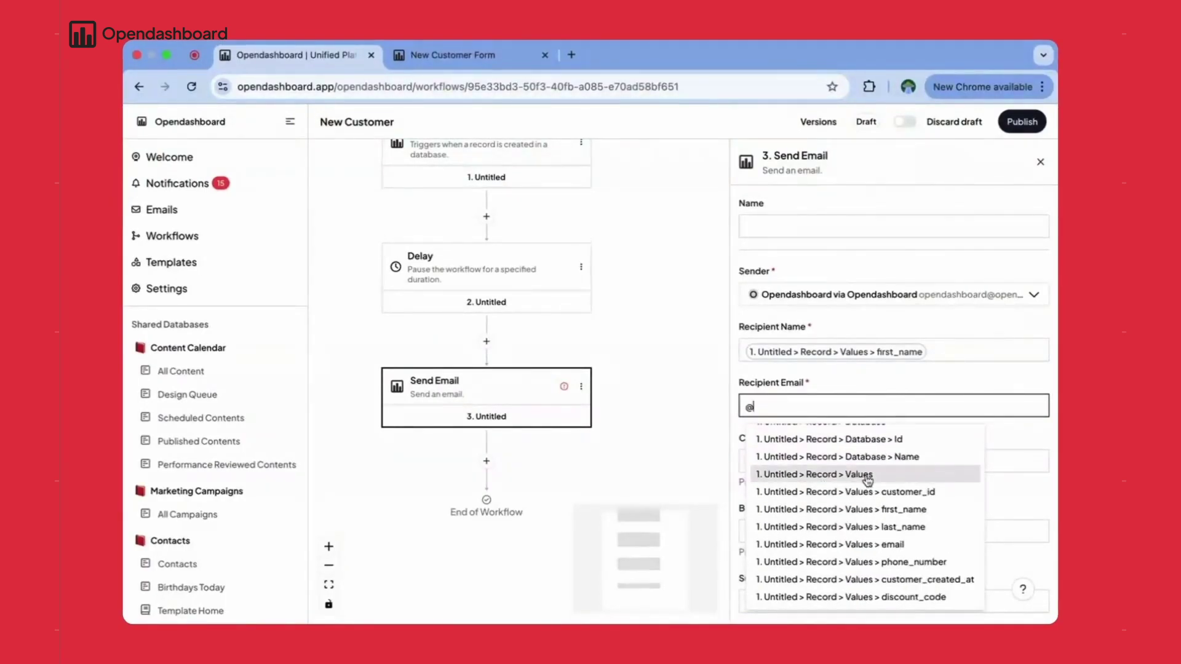
click(799, 544)
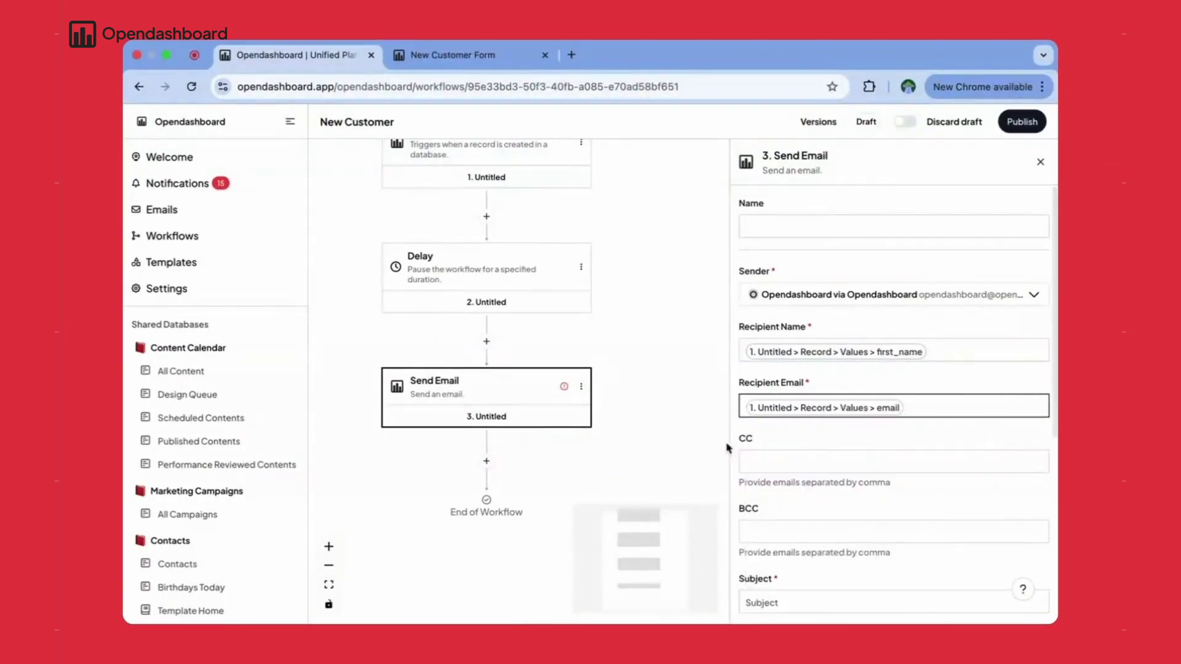
scroll(943, 455, down, 2)
- Copy the prepared welcome email text from TextEdit for the email body
click(843, 601)
click(422, 342)
scroll(422, 343, down, 10)
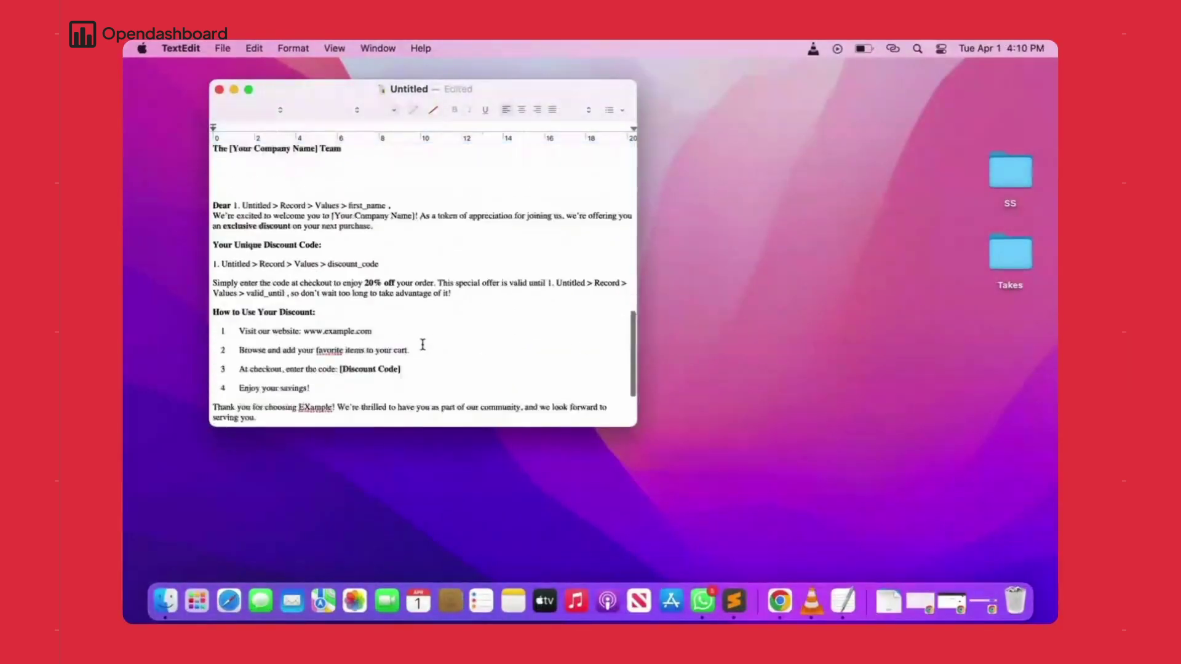
drag(309, 394, 210, 217)
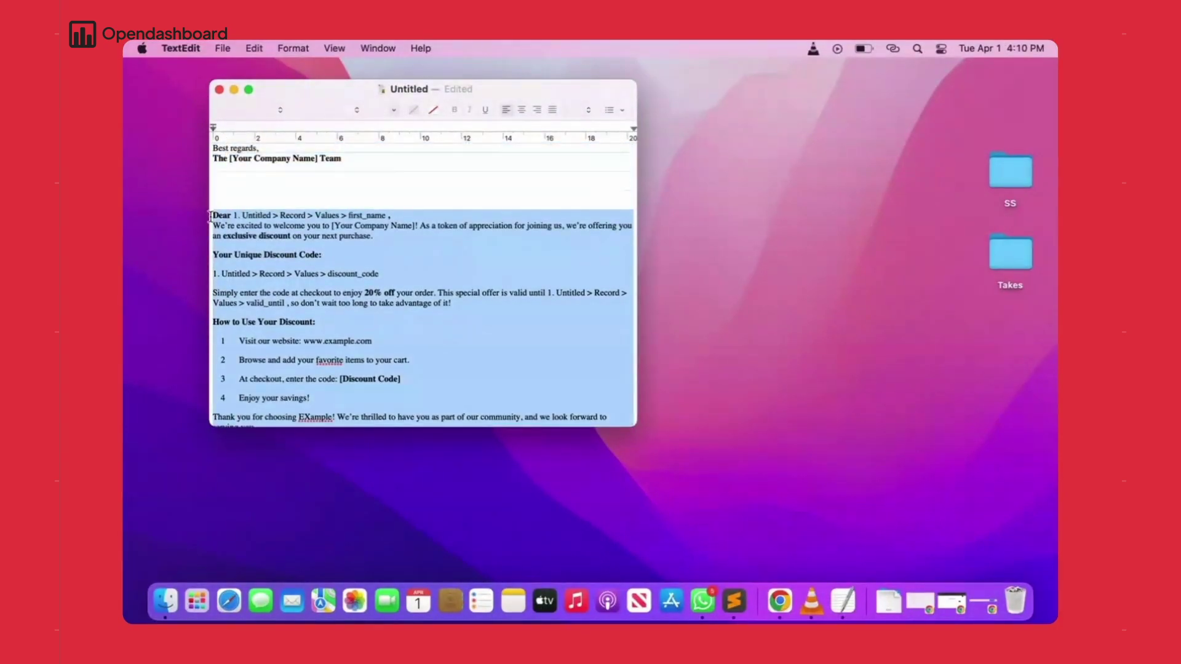
right_click(281, 234)
click(308, 388)
scroll(469, 246, up, 3)
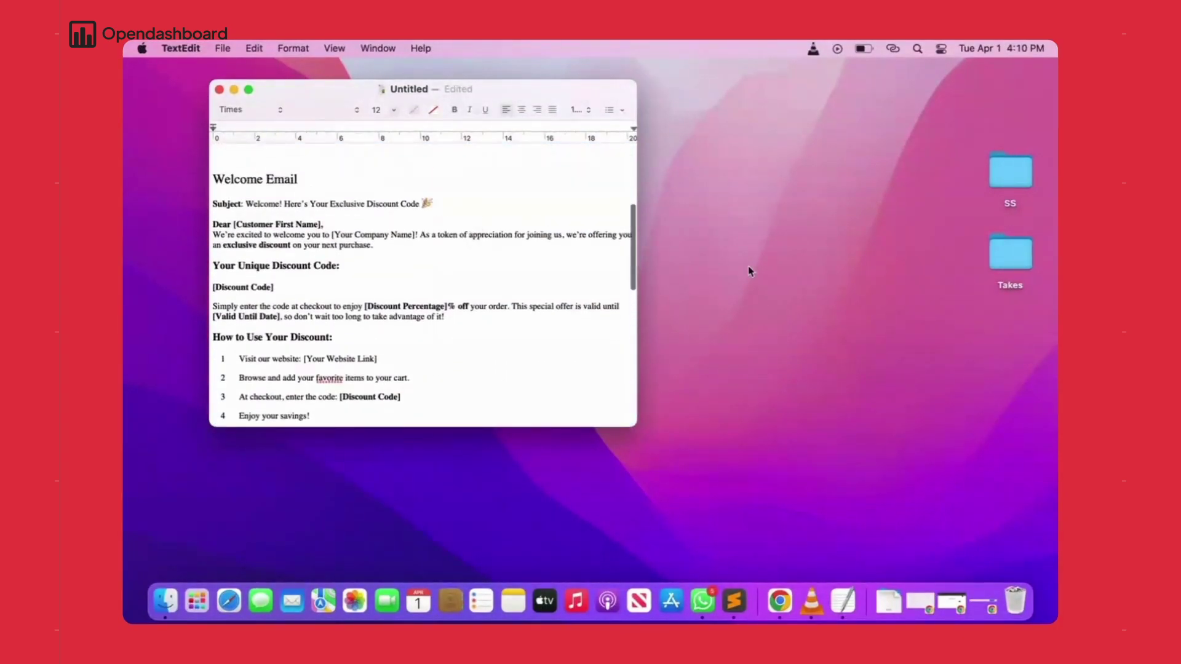
click(780, 601)
right_click(790, 357)
- Paste the welcome text into the body and fill in the subject
click(812, 474)
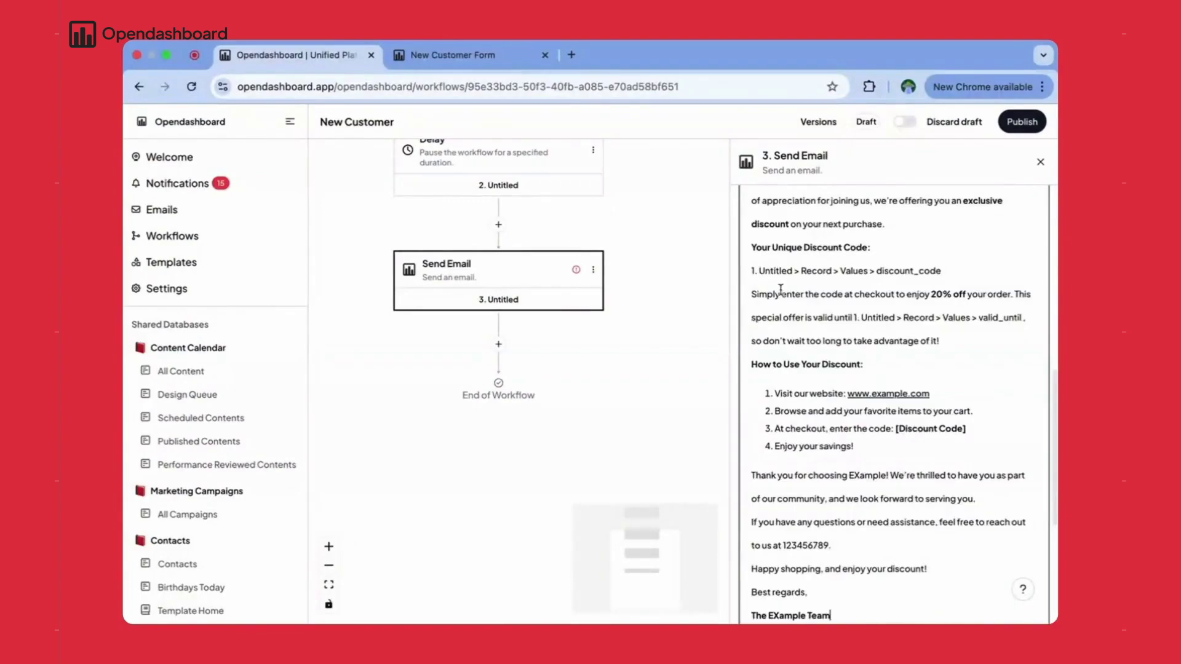
scroll(781, 275, up, 5)
click(790, 316)
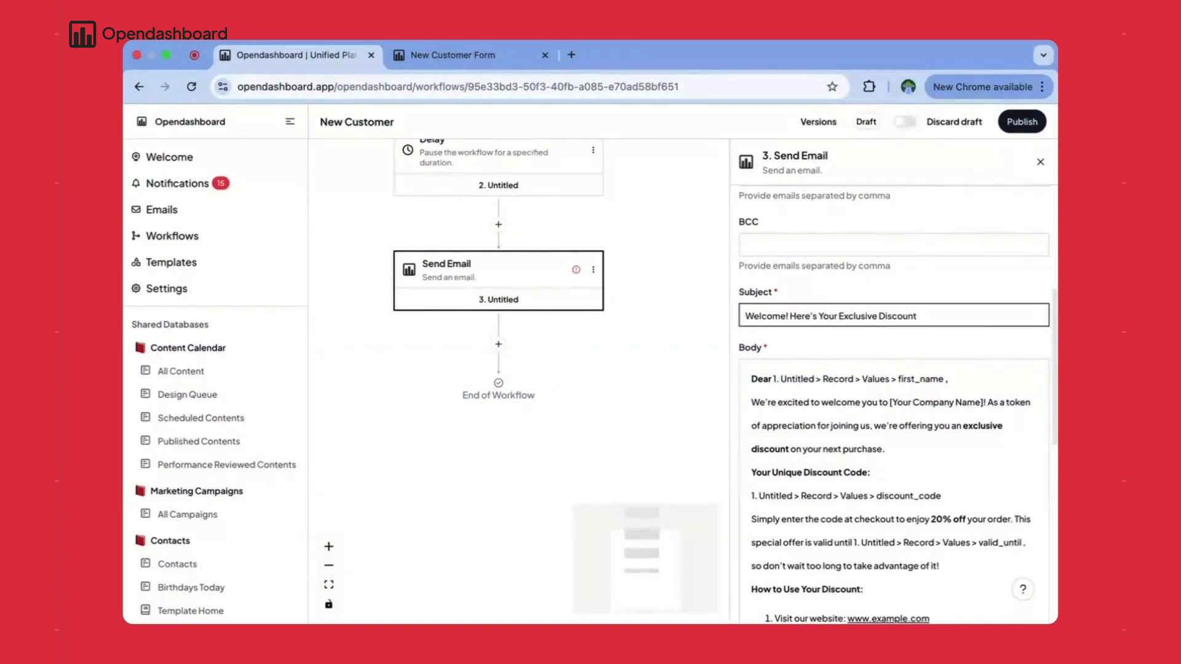
- Insert the first_name variable and enter EXample as the company name
scroll(811, 374, down, 1)
drag(945, 334, 776, 333)
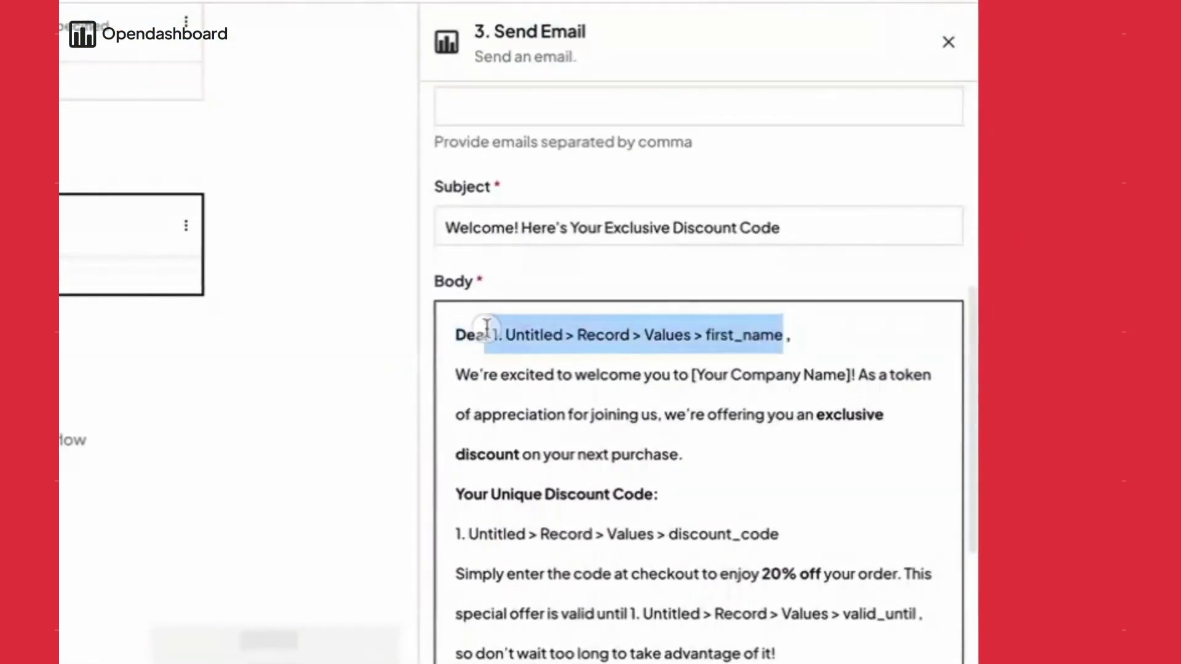
text({{)
scroll(841, 482, up, 3)
click(839, 470)
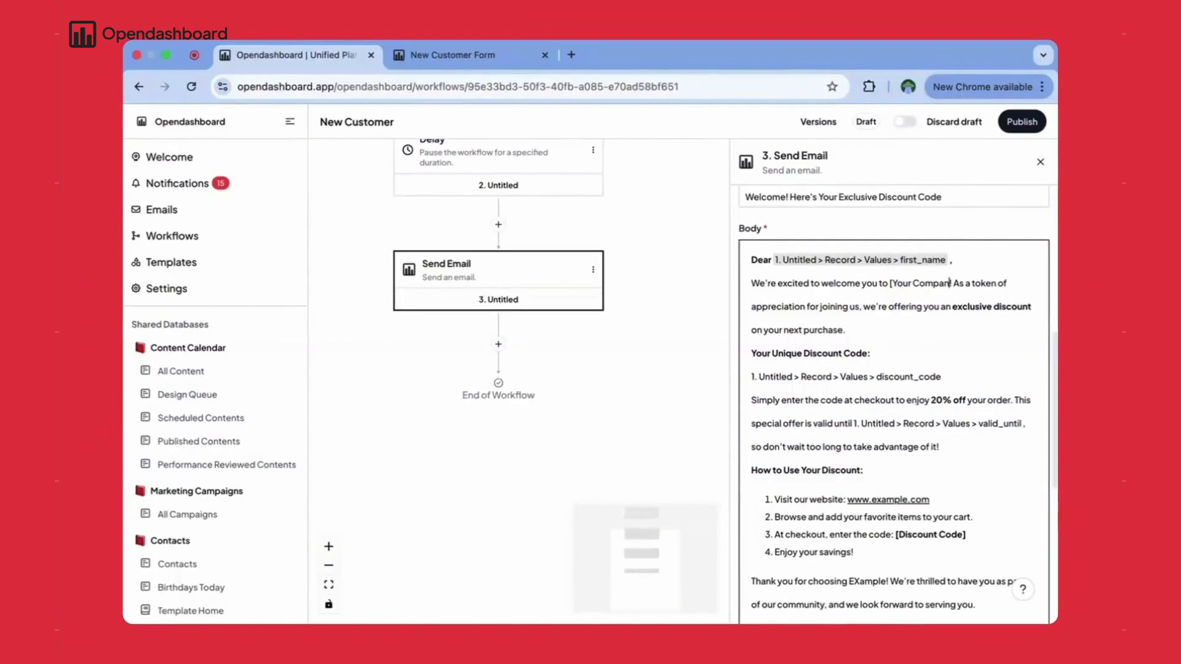
text(EXample)
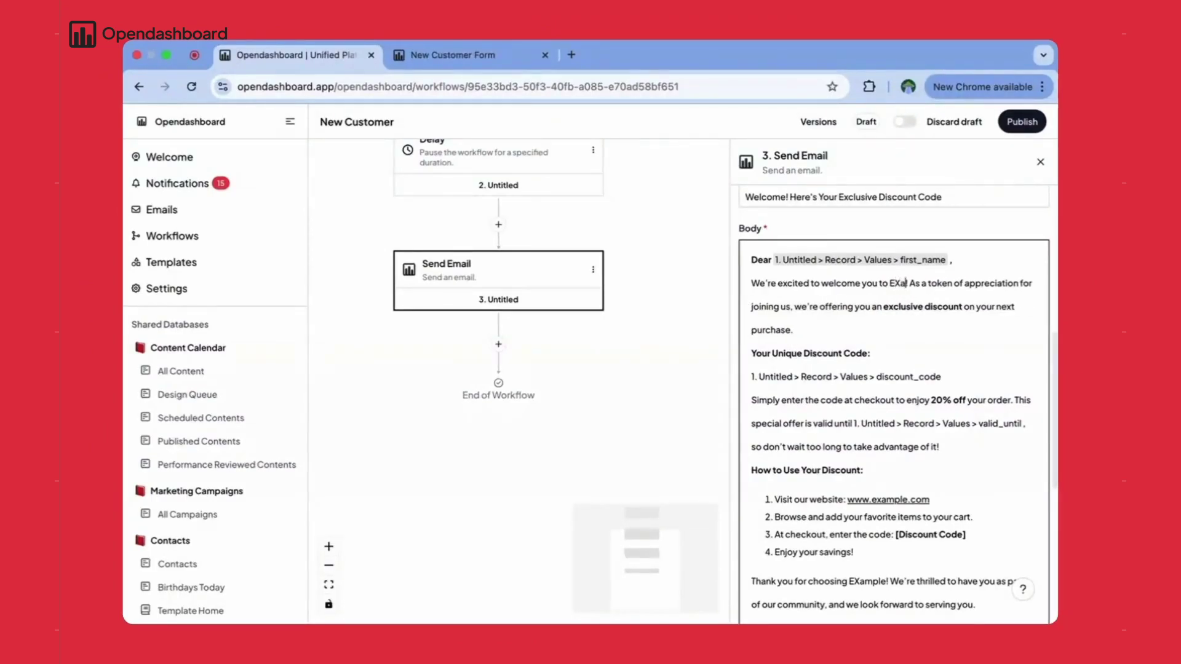
- Replace the plain discount_code and valid_until references with record variables
drag(949, 377, 750, 376)
text({{)
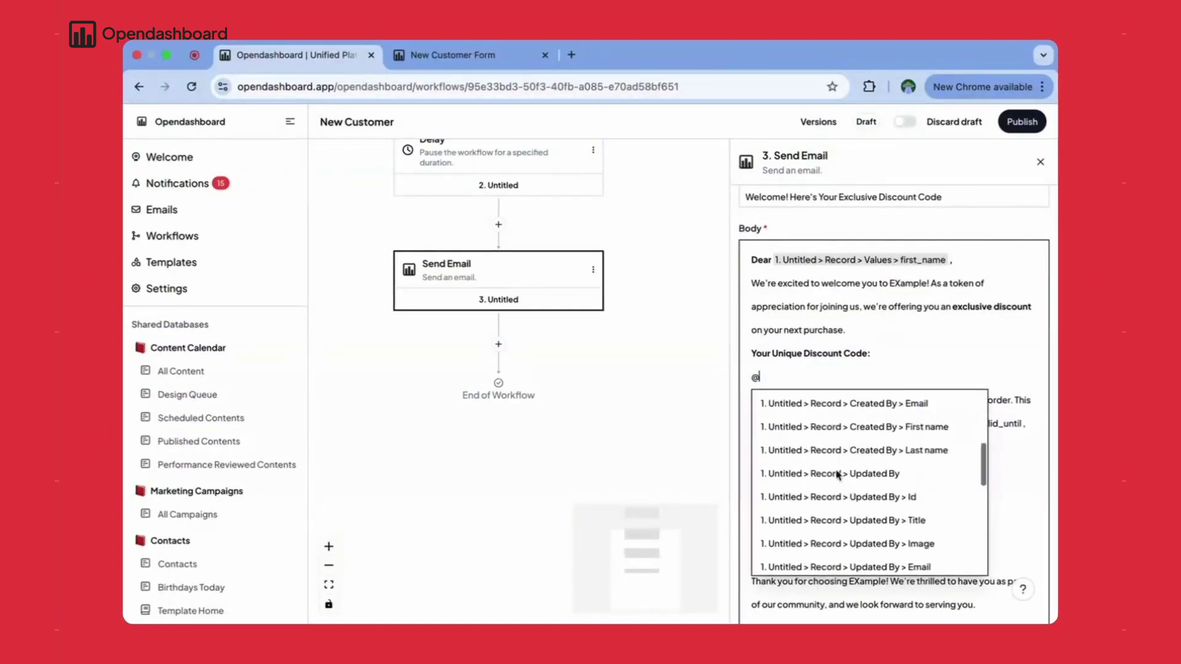
scroll(849, 467, down, 3)
click(849, 514)
scroll(969, 384, down, 5)
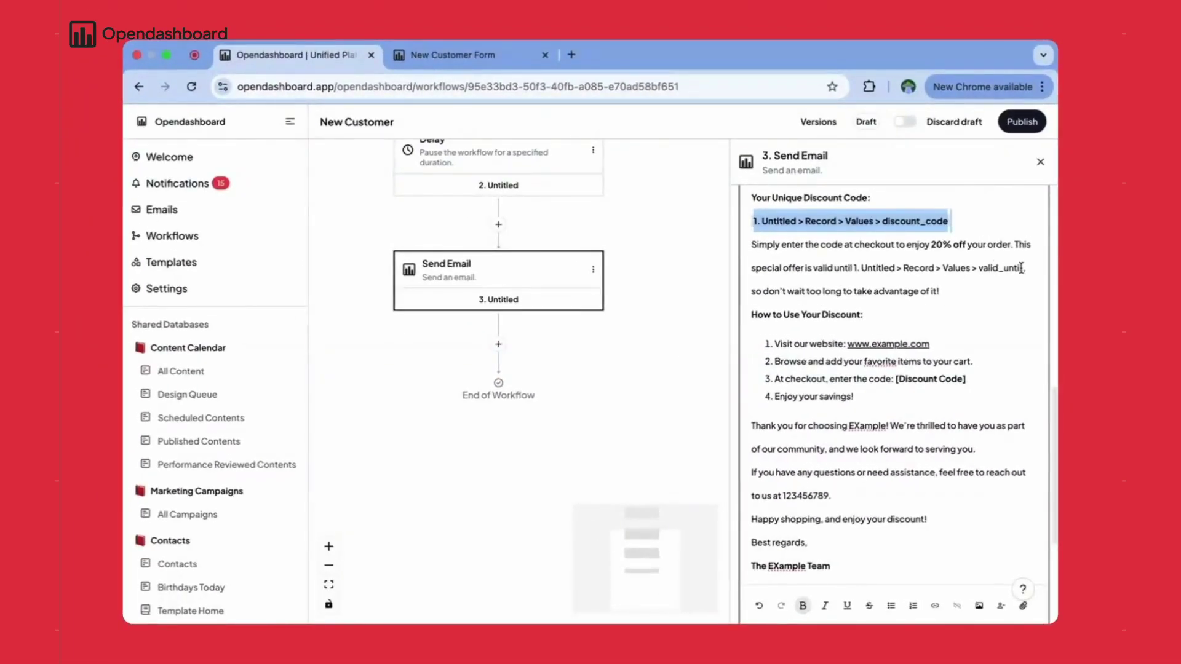
drag(1024, 268, 855, 268)
text({{)
scroll(831, 381, down, 2)
click(831, 392)
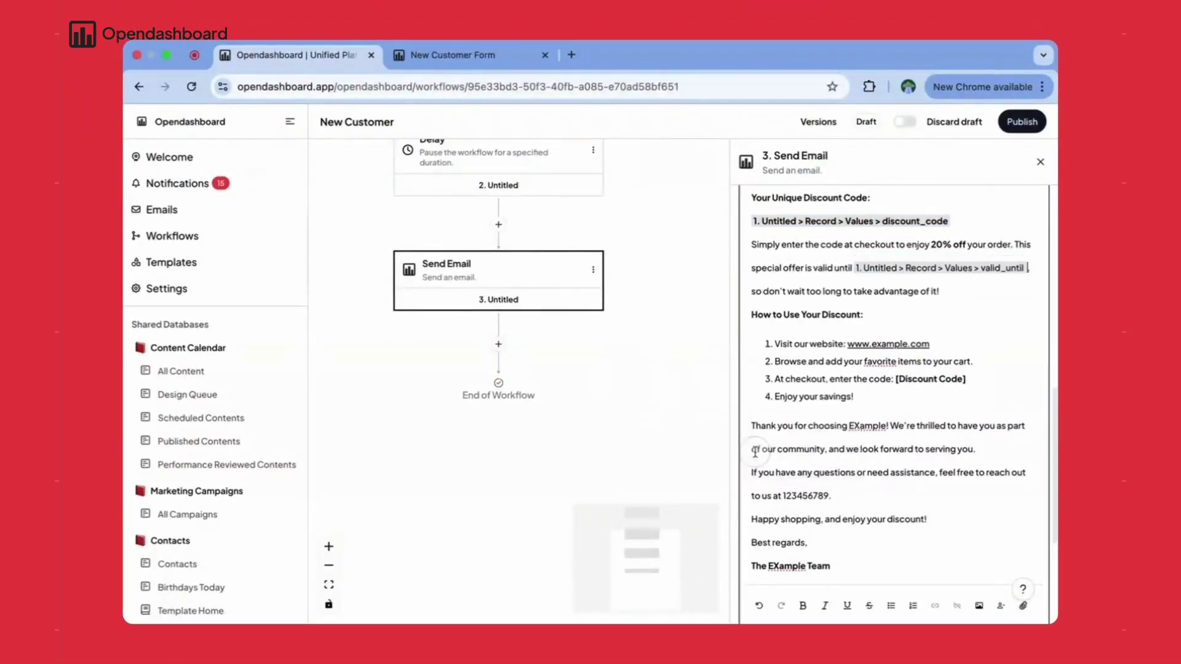
scroll(903, 402, down, 1)
- Replace the [Discount Code] placeholder with the discount_code variable
drag(976, 348, 895, 348)
text({{)
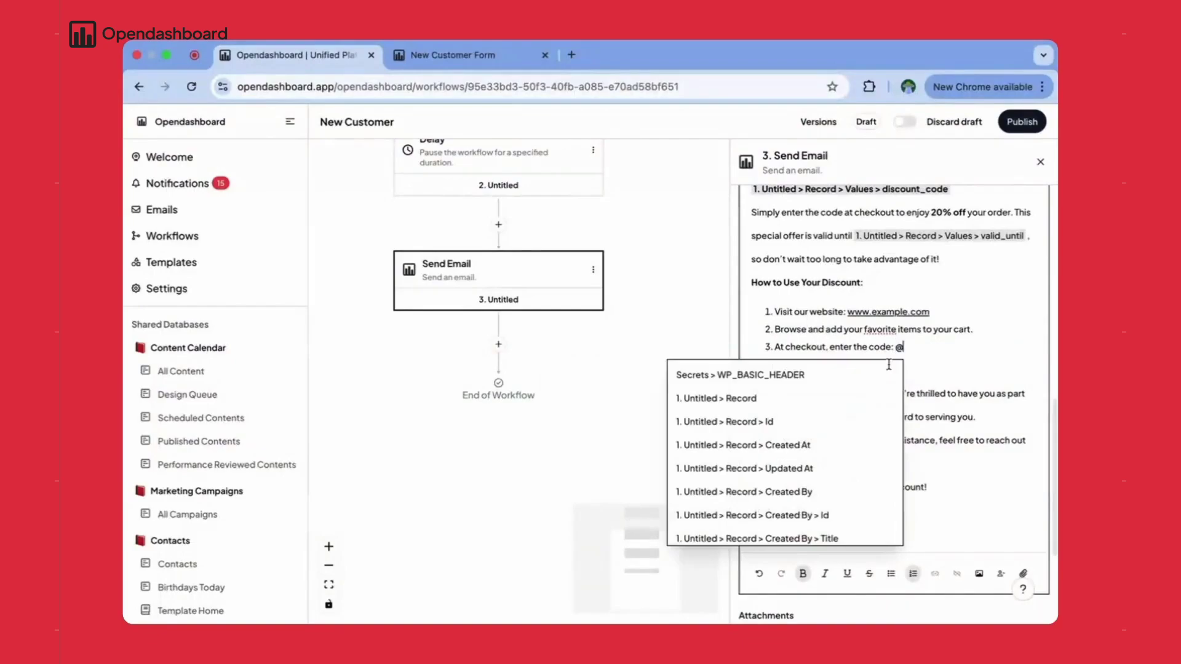
scroll(764, 503, down, 3)
click(775, 487)
scroll(1009, 428, down, 2)
- Add a Delay step after the email set to 'Delay for' 4 Weeks
scroll(1009, 427, up, 2)
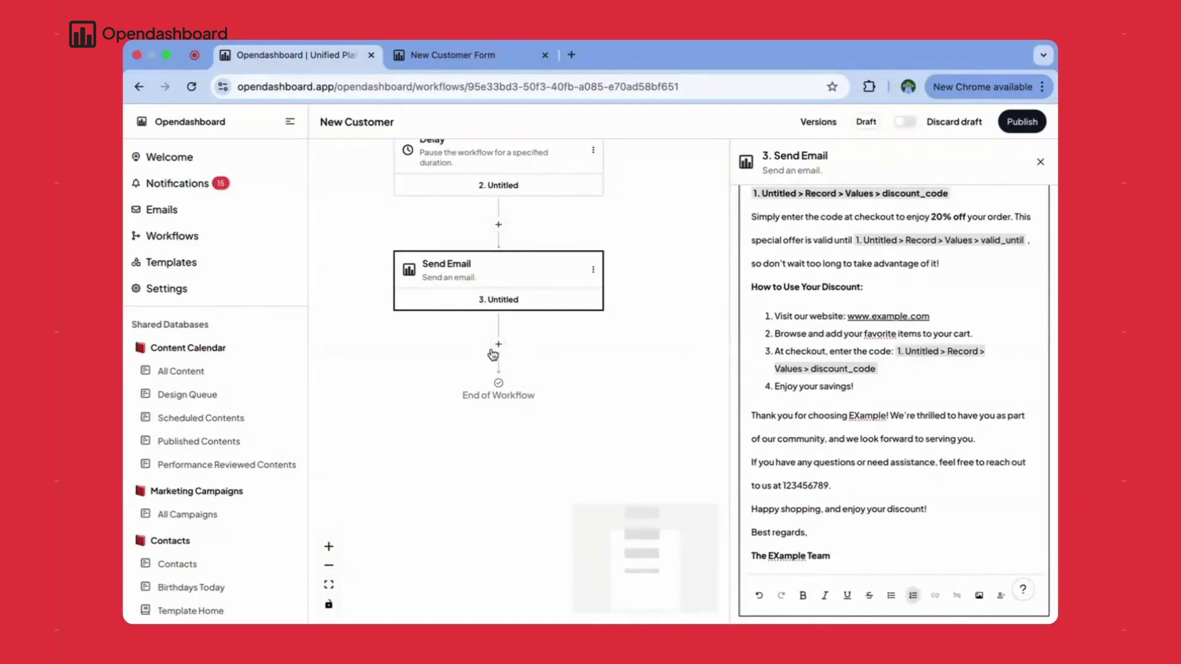
click(498, 344)
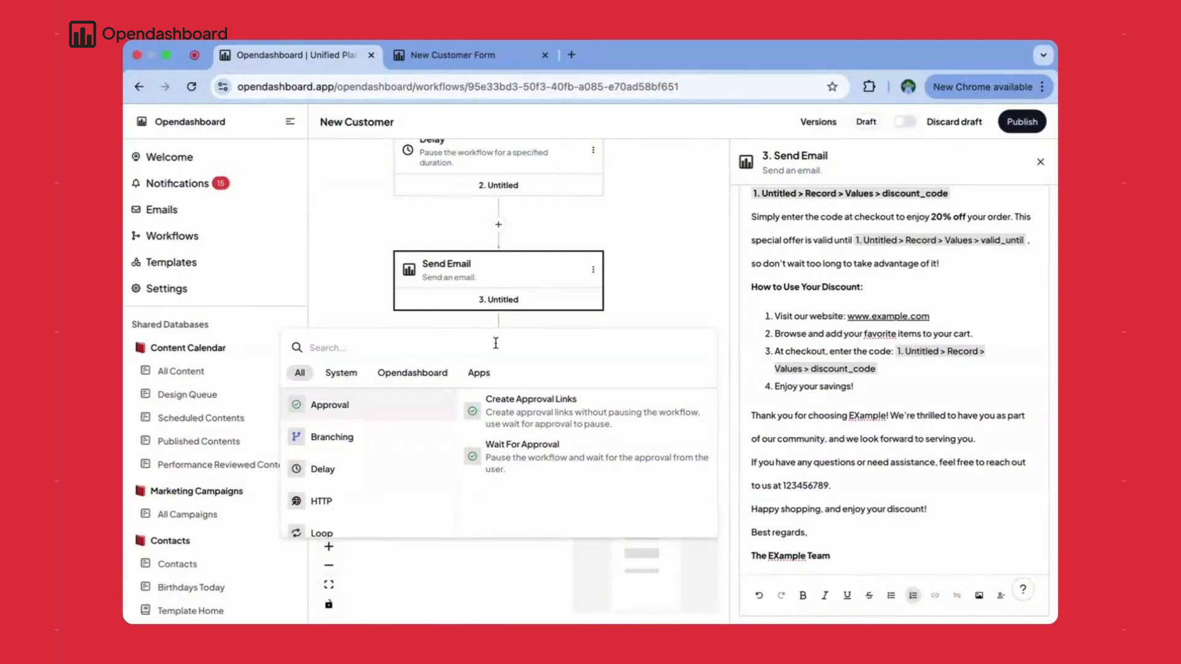
click(406, 473)
click(776, 297)
click(777, 364)
click(781, 351)
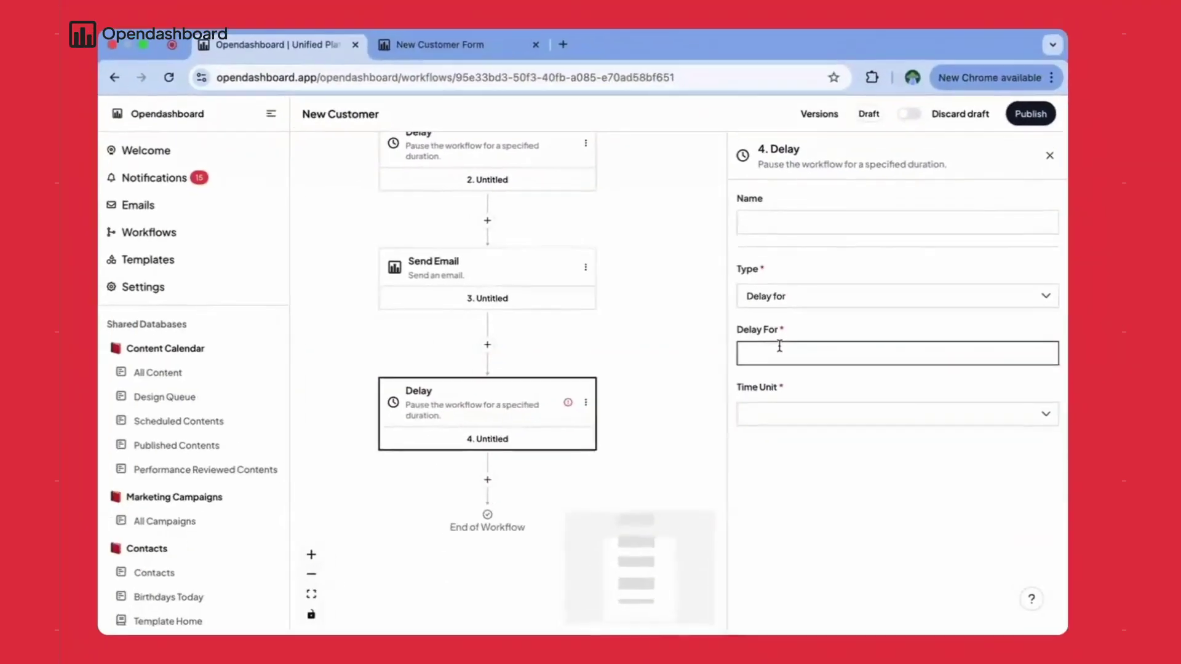
text(4)
click(793, 411)
click(773, 521)
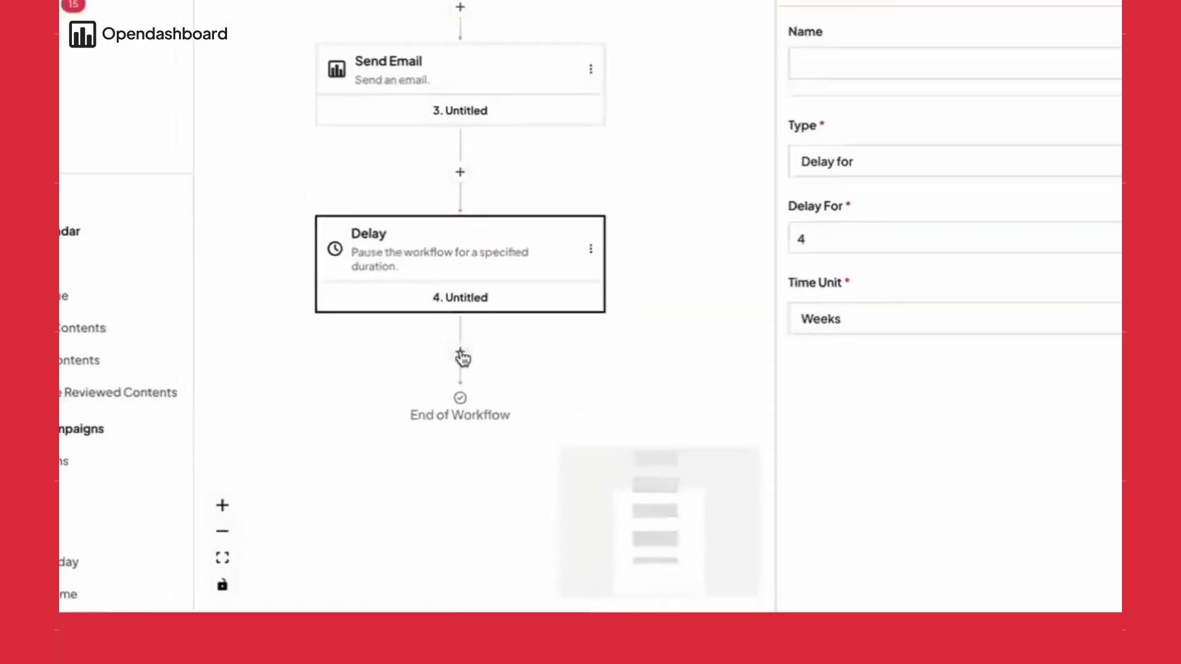
- Add a second Send Email step after the 4-week delay
click(422, 420)
mouse_move(348, 335)
click(527, 306)
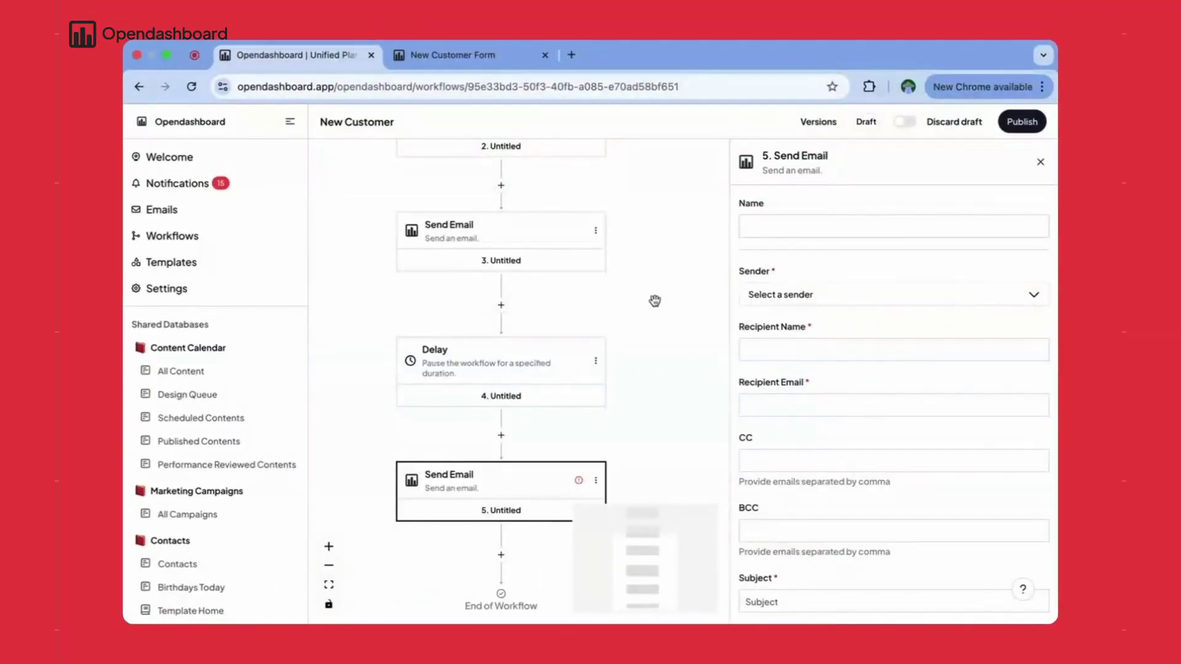
click(793, 295)
click(751, 336)
click(804, 343)
text(@)
scroll(857, 467, down, 2)
click(843, 470)
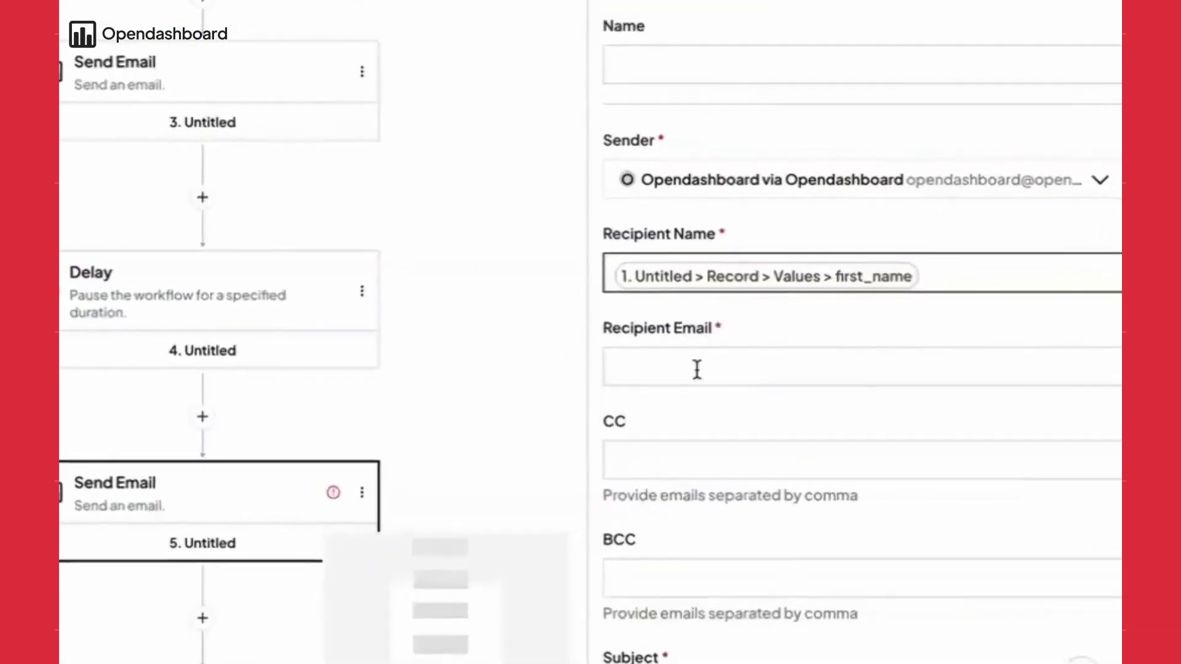
click(792, 409)
text(@)
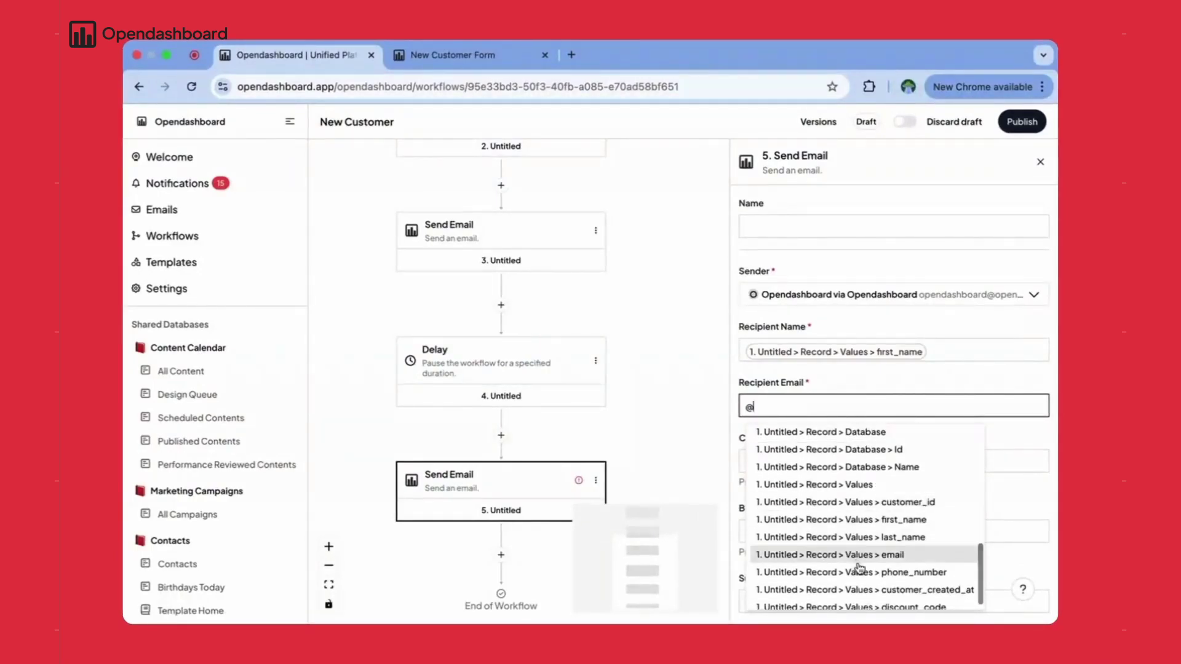
click(859, 555)
scroll(876, 469, down, 5)
- Paste the reminder into Body, move its subject line into Subject, and delete the 'Subject:' label
click(977, 348)
key(ctrl+v)
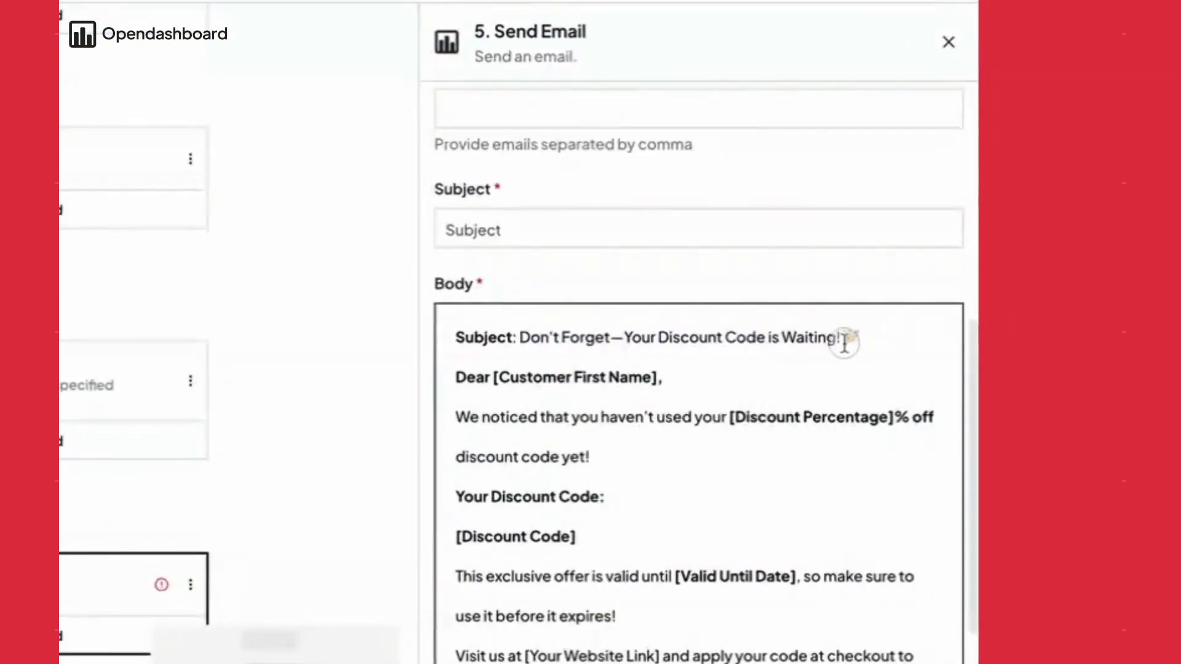
drag(845, 343, 519, 332)
key(ctrl+c)
right_click(520, 338)
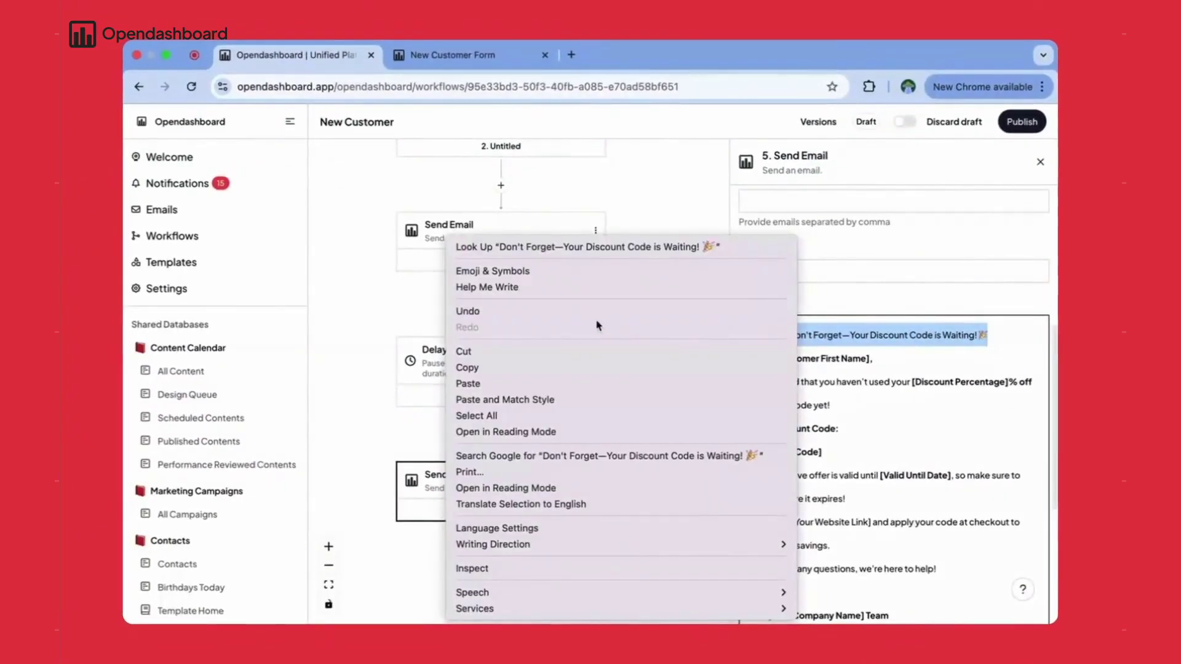
click(463, 348)
click(449, 230)
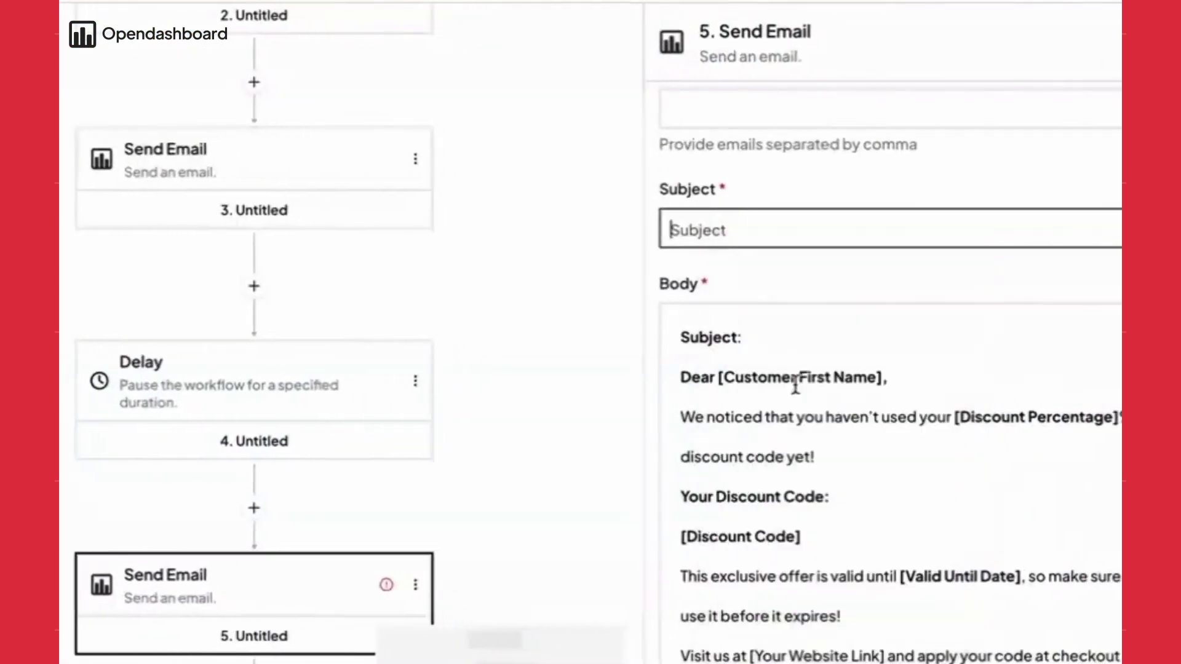
key(ctrl+v)
drag(743, 337, 679, 337)
key(BackSpace)
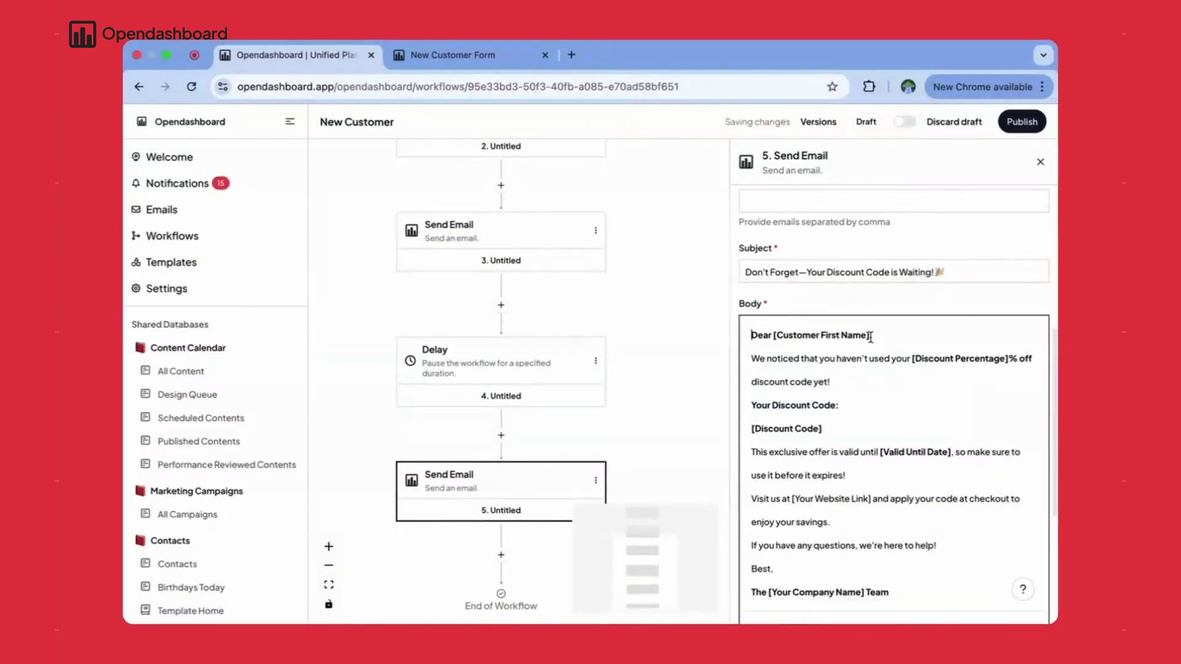
drag(871, 337, 779, 337)
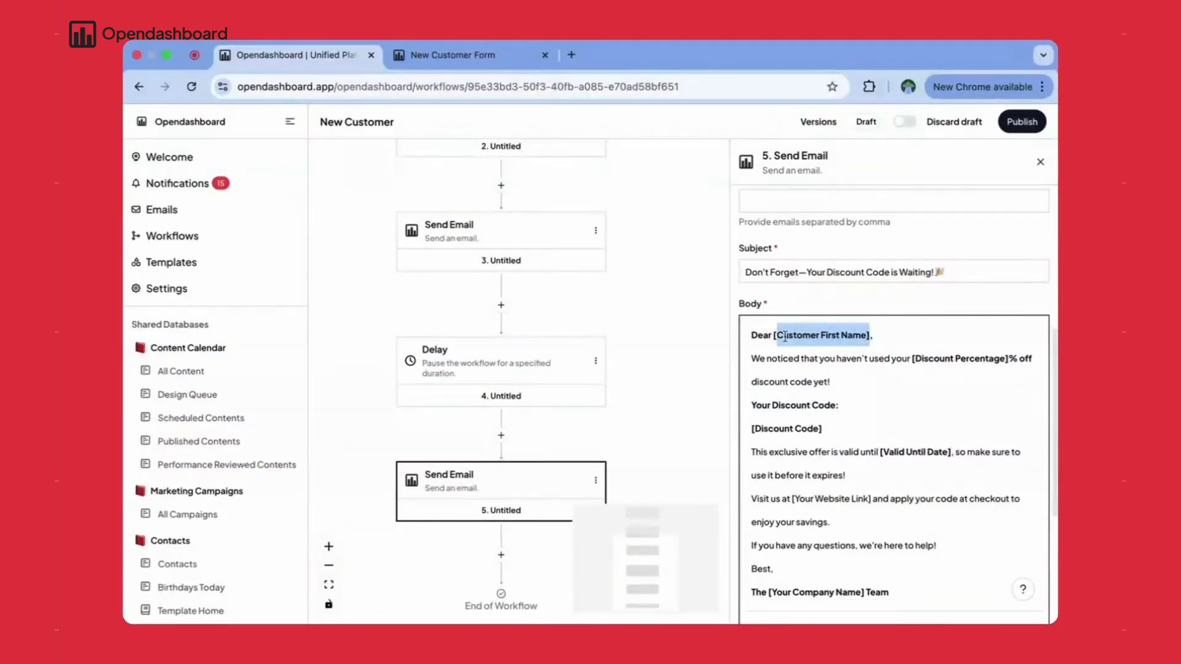
- Insert first_name after Dear, drop [Discount Percentage], and replace [Discount Code] with a bold discount_code variable
text({{)
scroll(869, 452, down, 3)
click(870, 450)
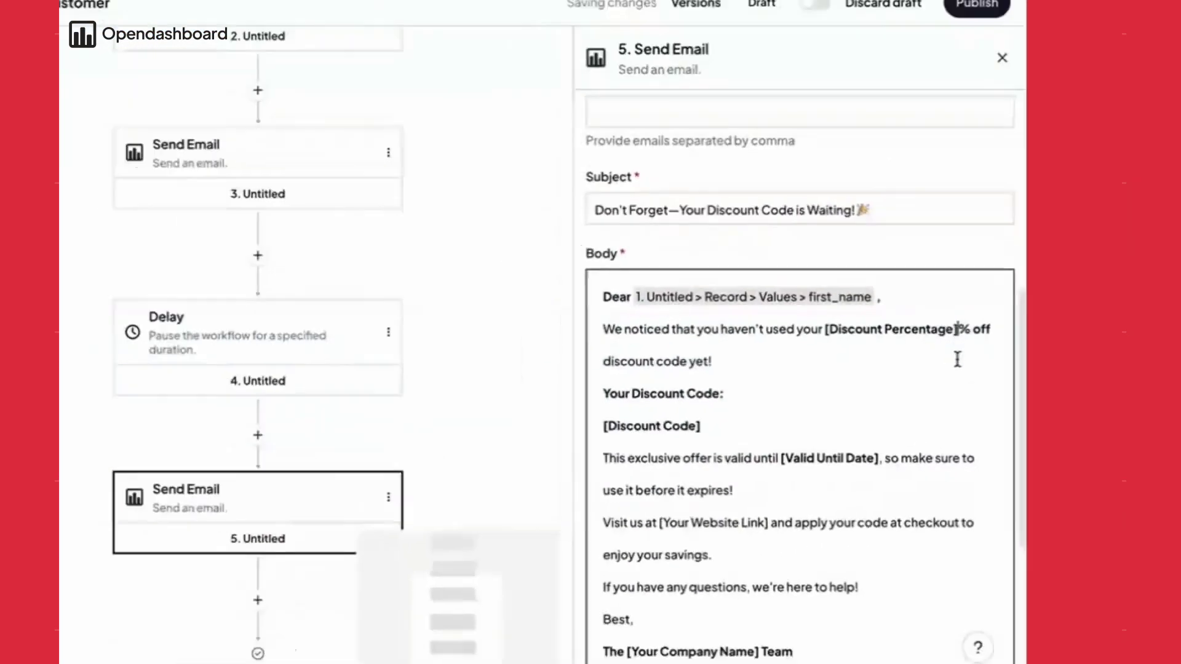
drag(957, 329, 824, 330)
key(BackSpace)
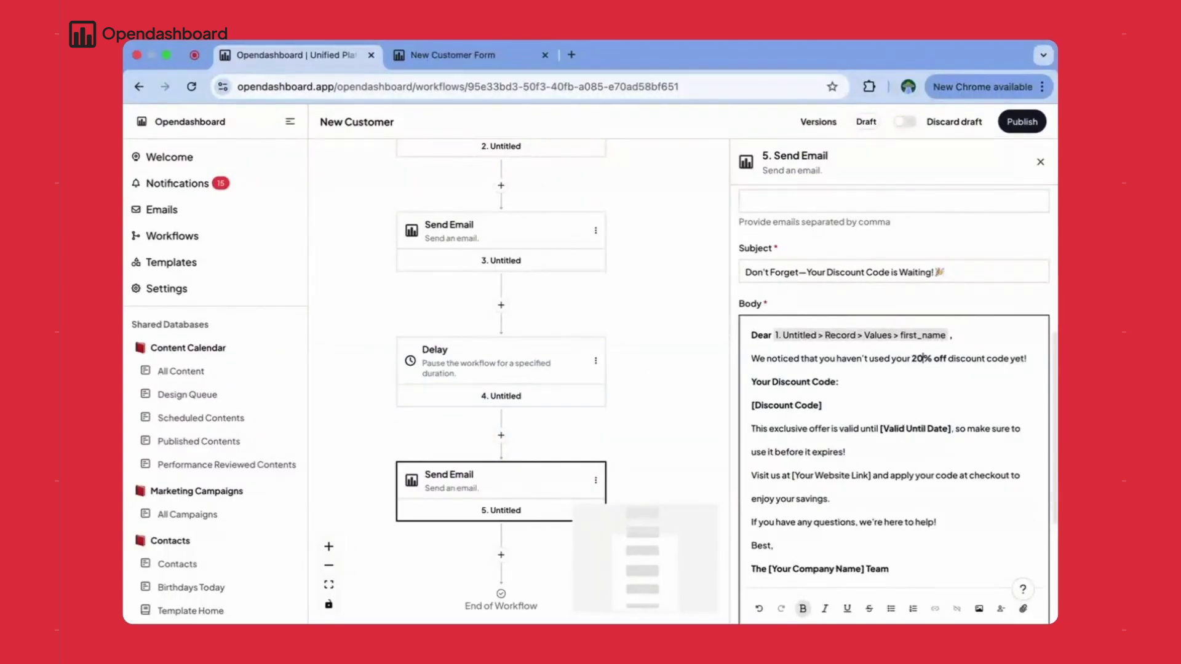
drag(767, 409, 751, 405)
text({{)
scroll(870, 523, down, 3)
click(869, 556)
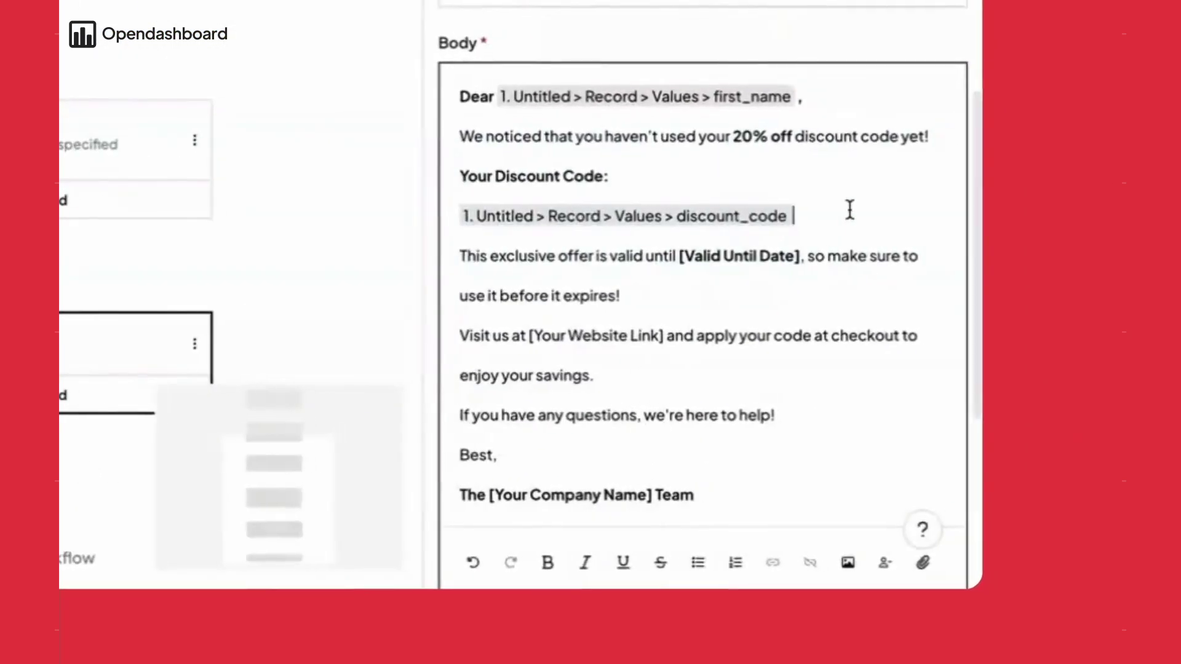
drag(982, 401, 747, 405)
click(545, 562)
drag(797, 256, 676, 254)
text({{)
scroll(620, 185, down, 3)
click(620, 184)
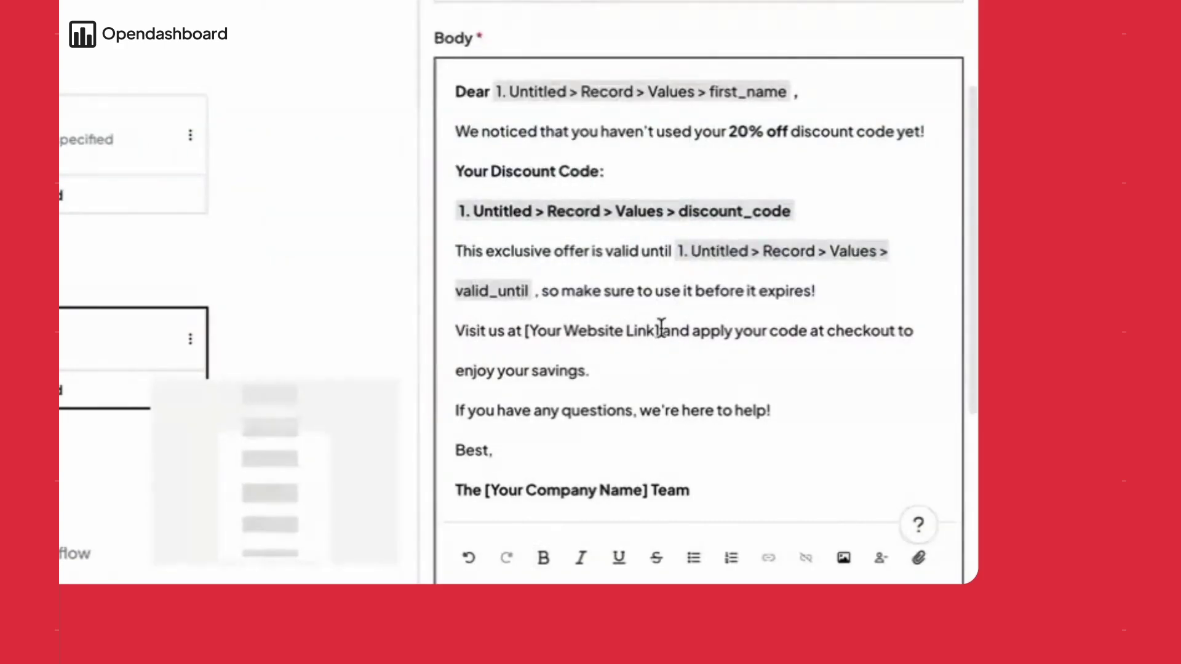
drag(661, 328, 524, 330)
click(769, 557)
text(ww)
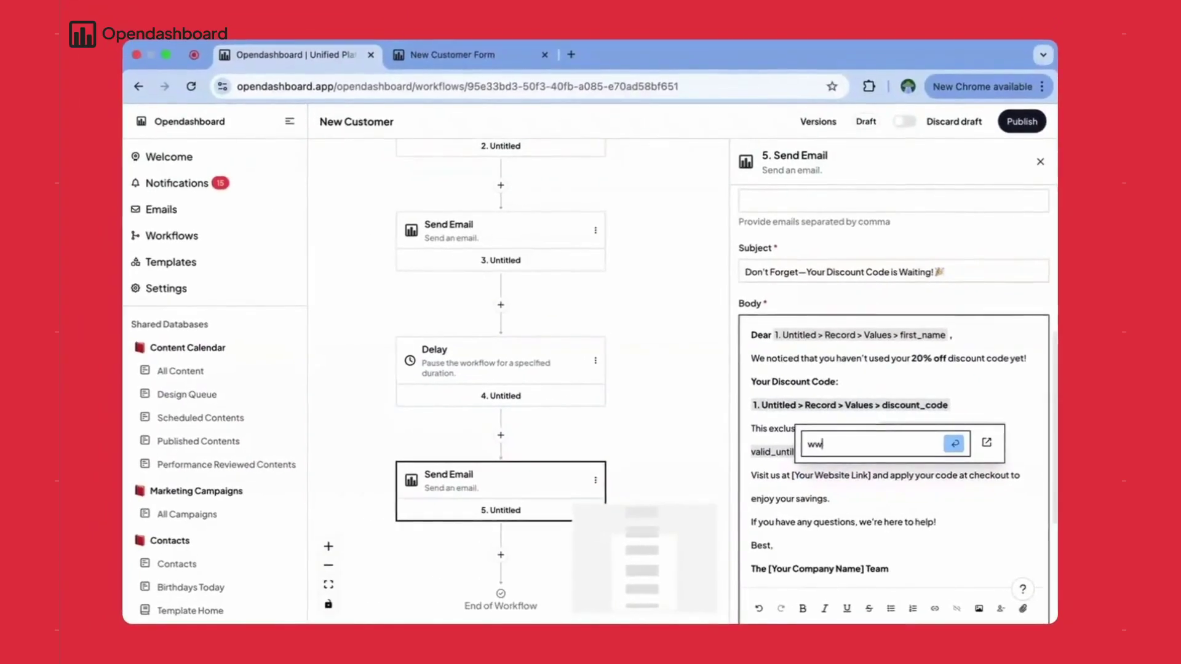
text(w.example.com)
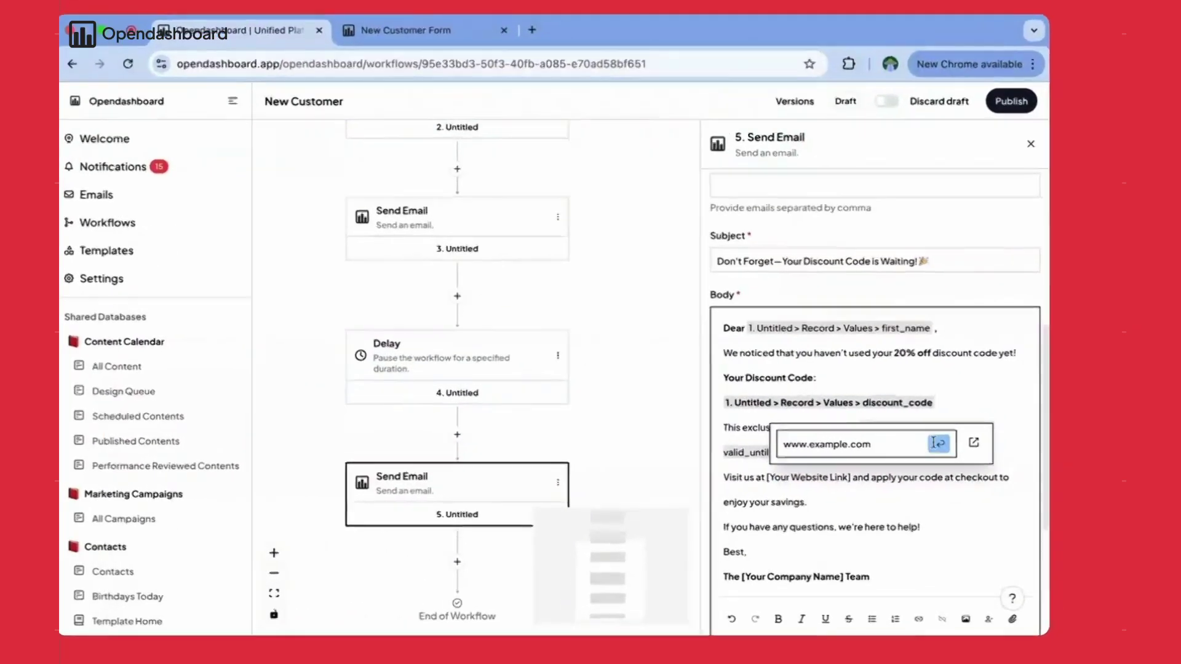
key(Return)
drag(868, 476, 792, 476)
click(934, 609)
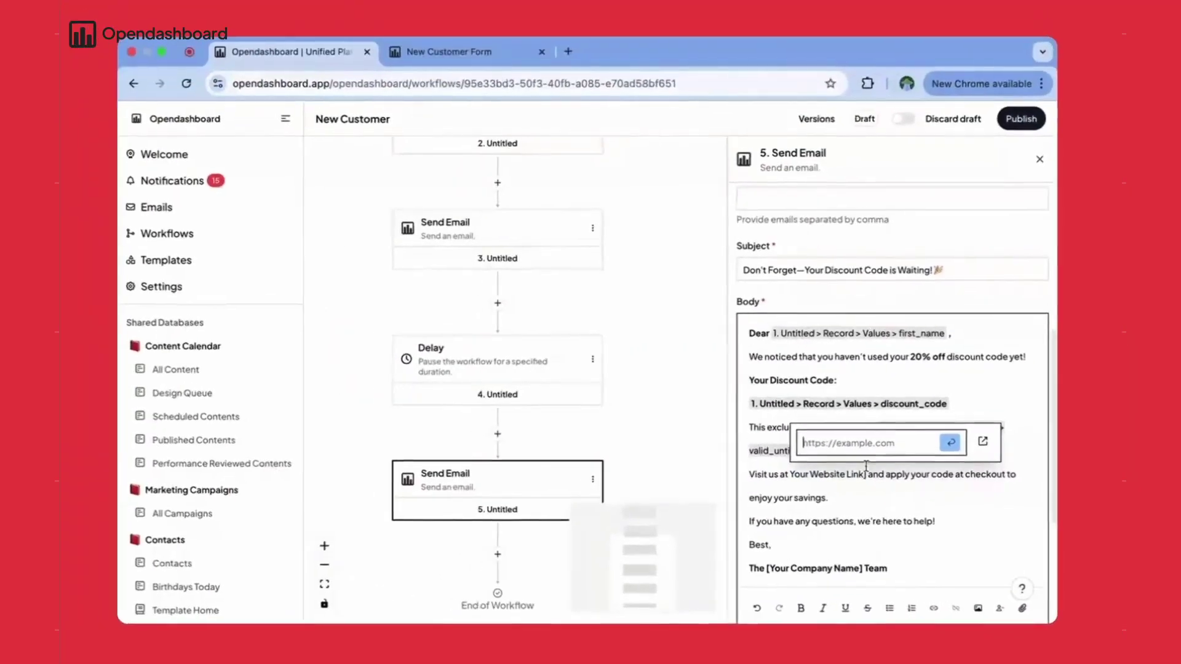
text(www.example.com)
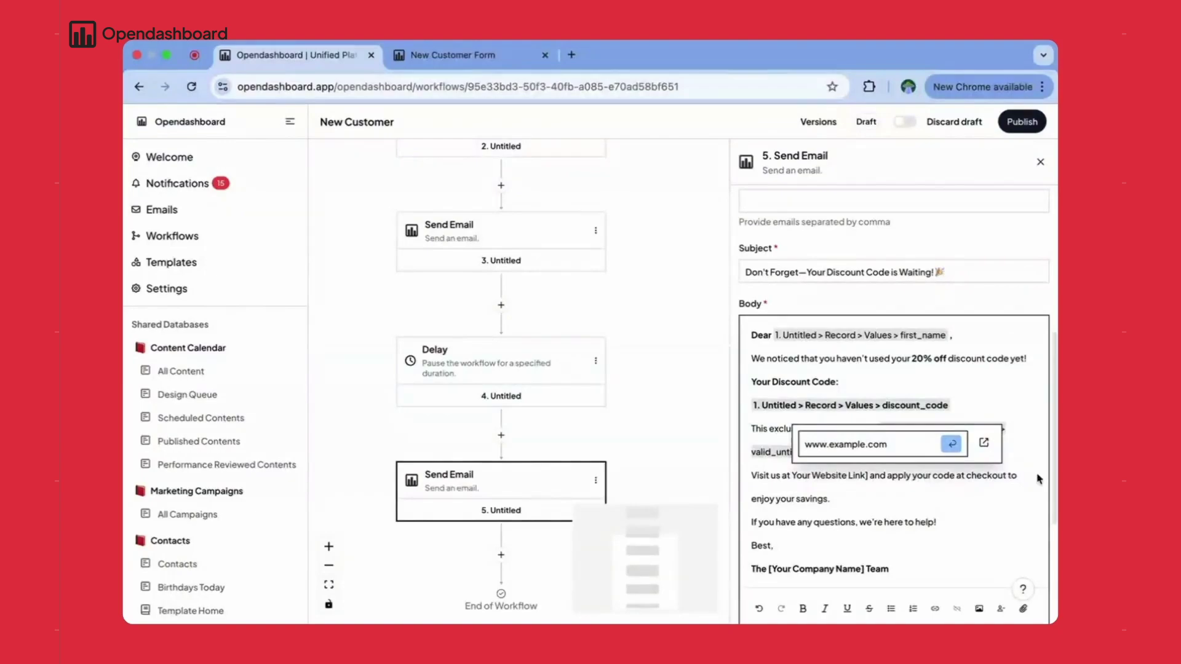
click(952, 445)
text(www.example.c)
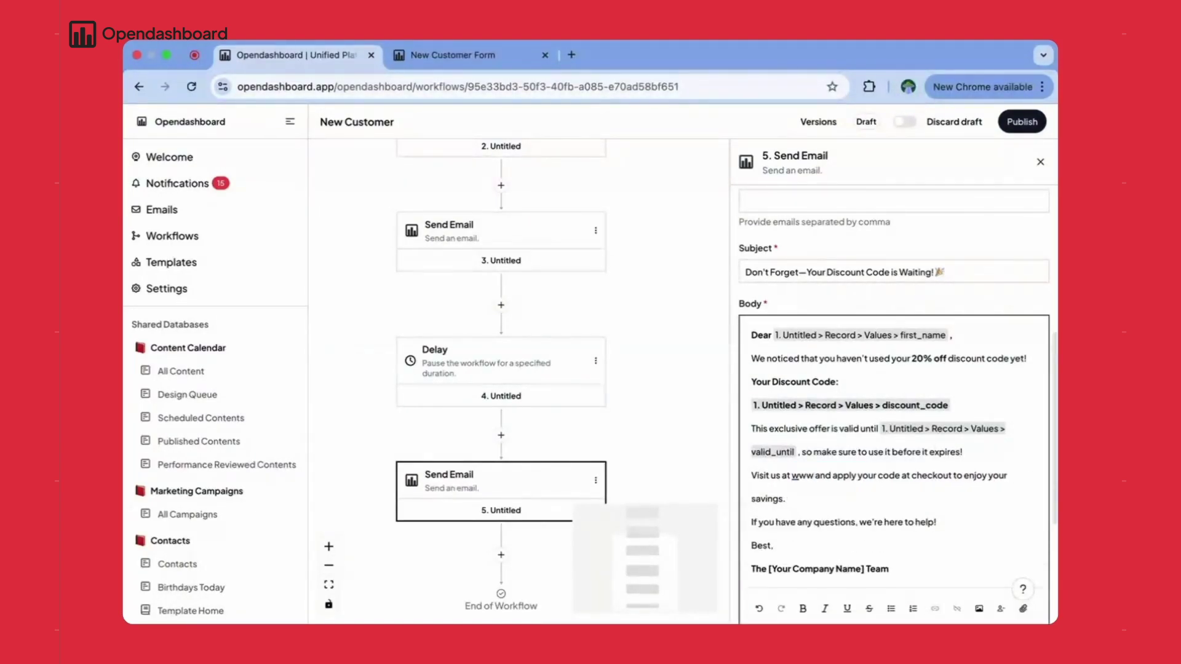
text(om)
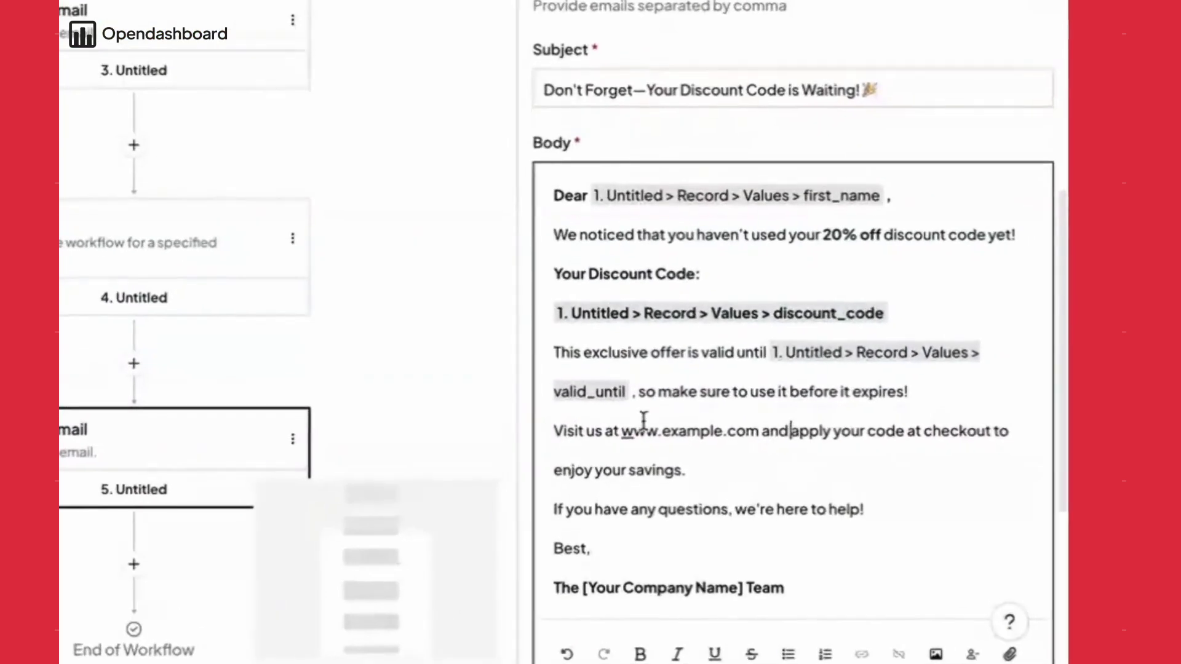
drag(792, 475, 869, 475)
right_click(848, 475)
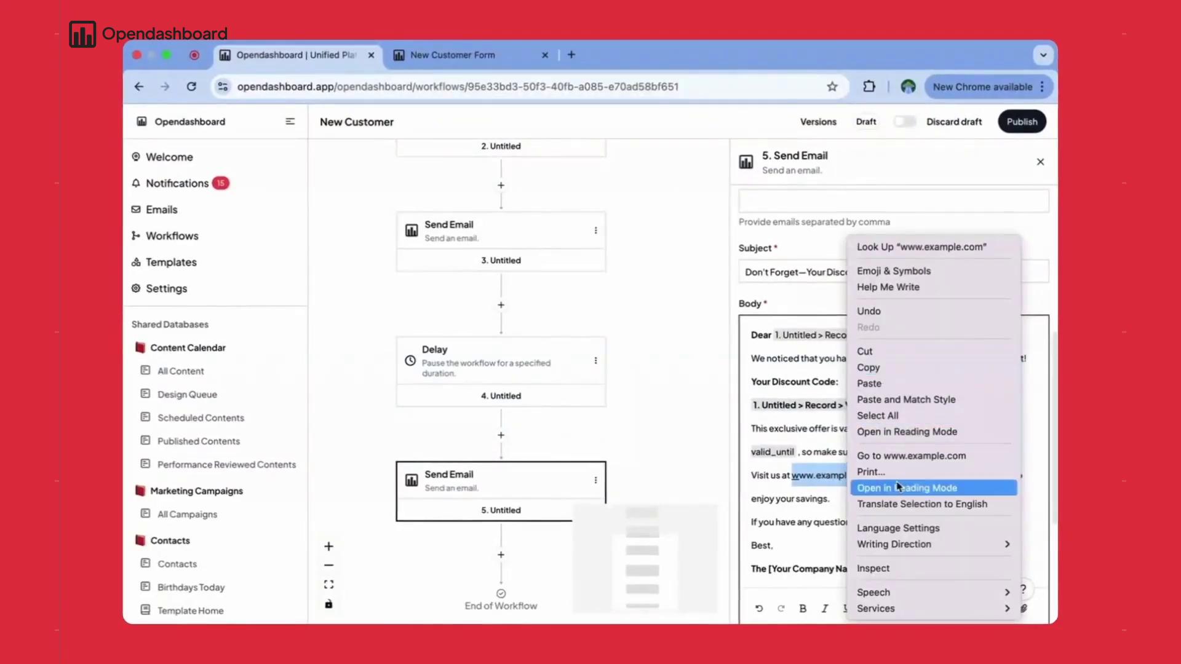
click(874, 367)
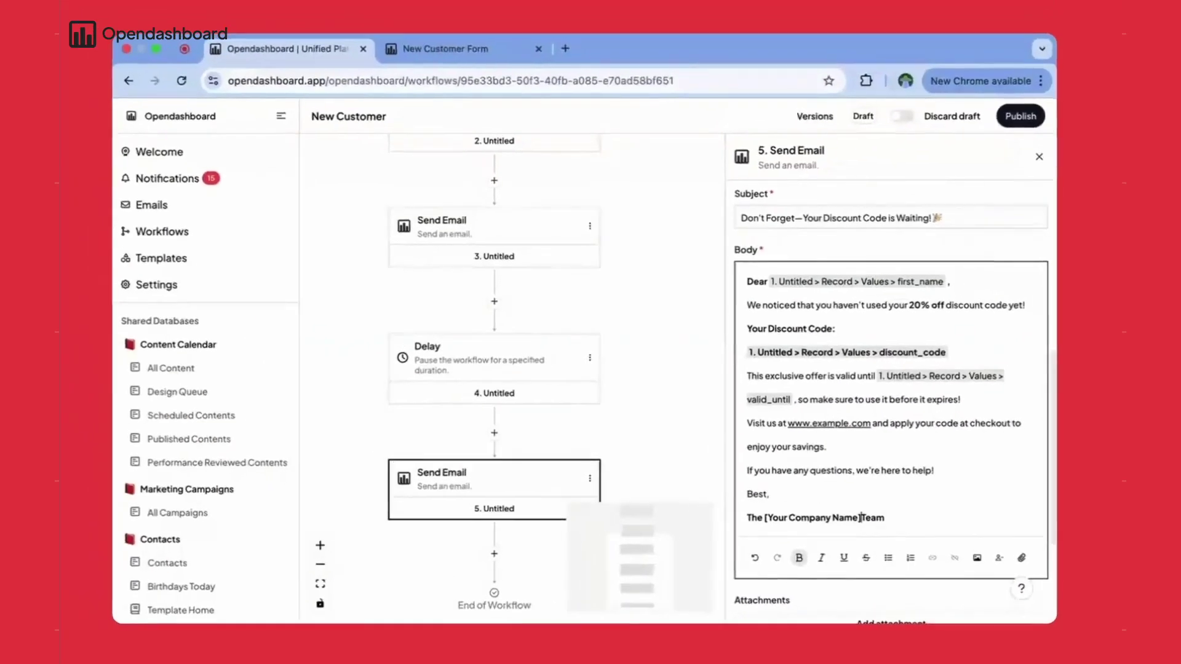
drag(646, 506, 492, 506)
text(Y)
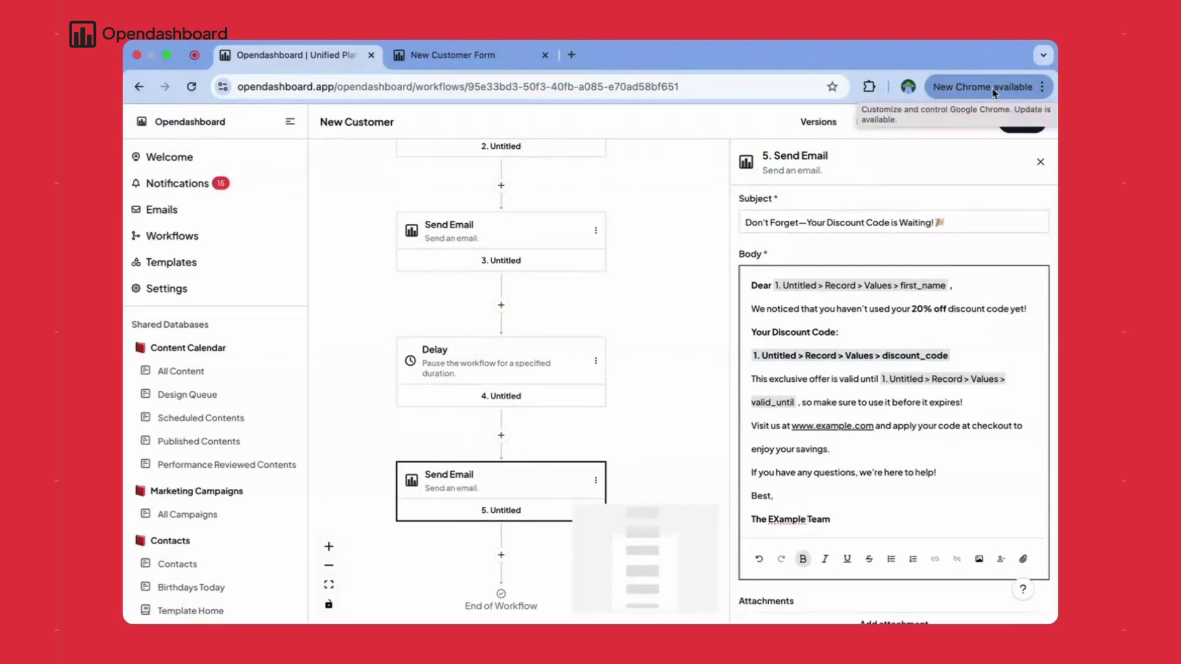
click(1023, 123)
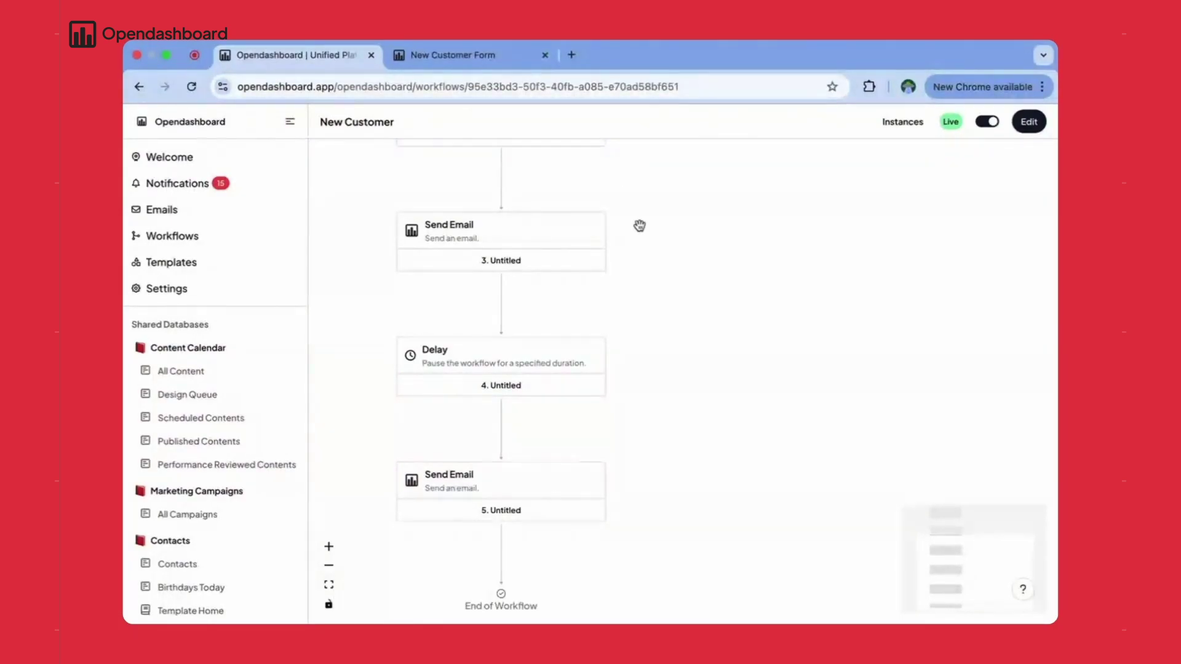
click(446, 55)
click(579, 295)
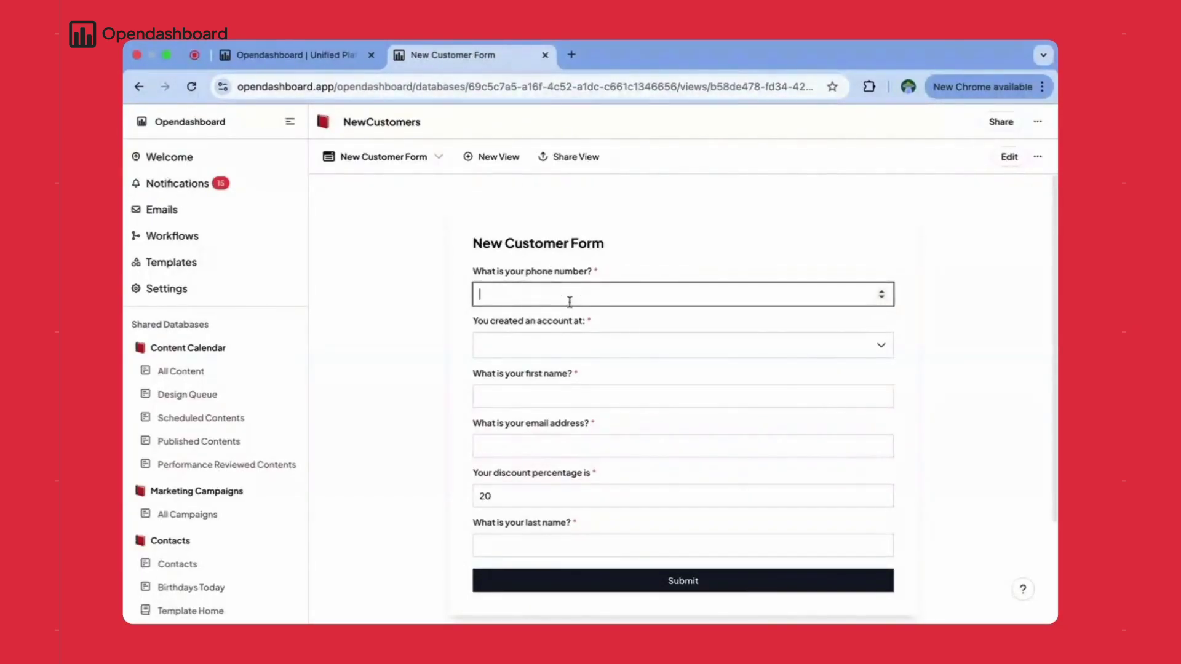
text(9876543)
click(593, 349)
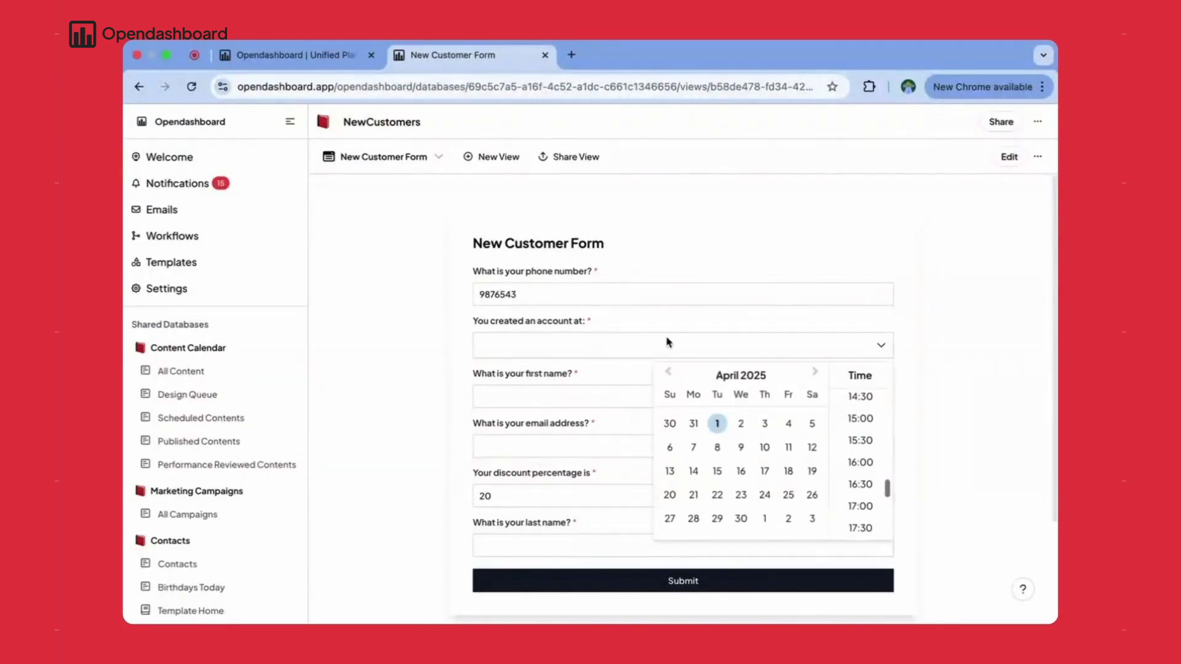
click(865, 442)
click(264, 369)
text(Jo)
click(261, 447)
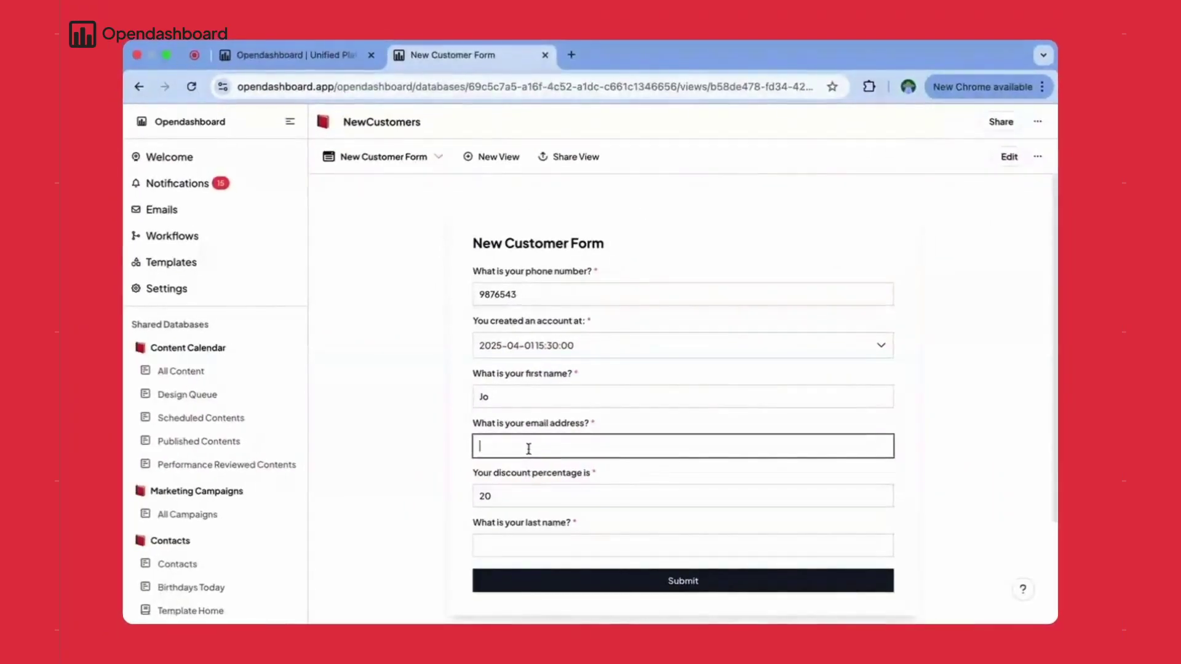
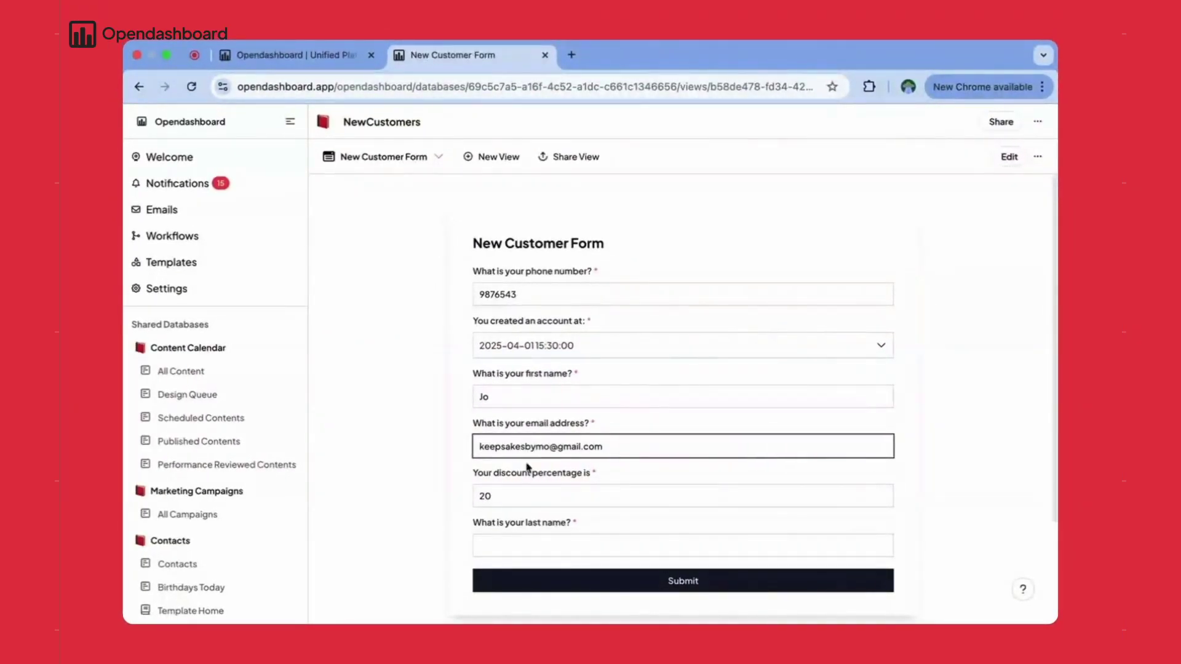
click(556, 548)
text(JO)
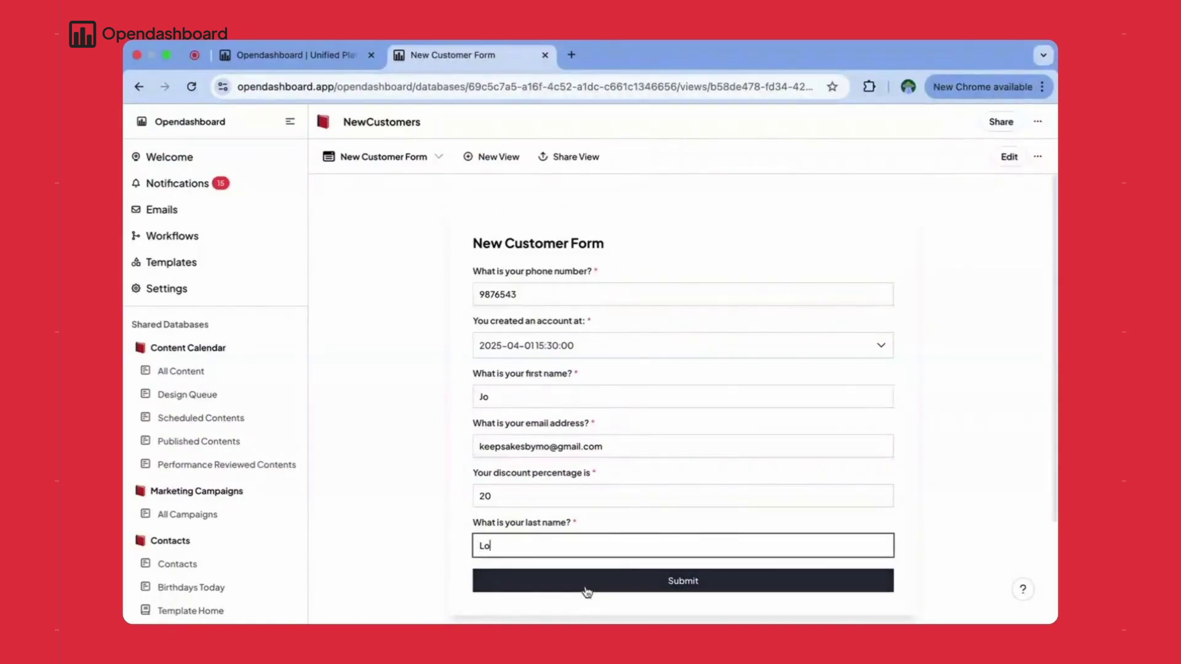
click(585, 589)
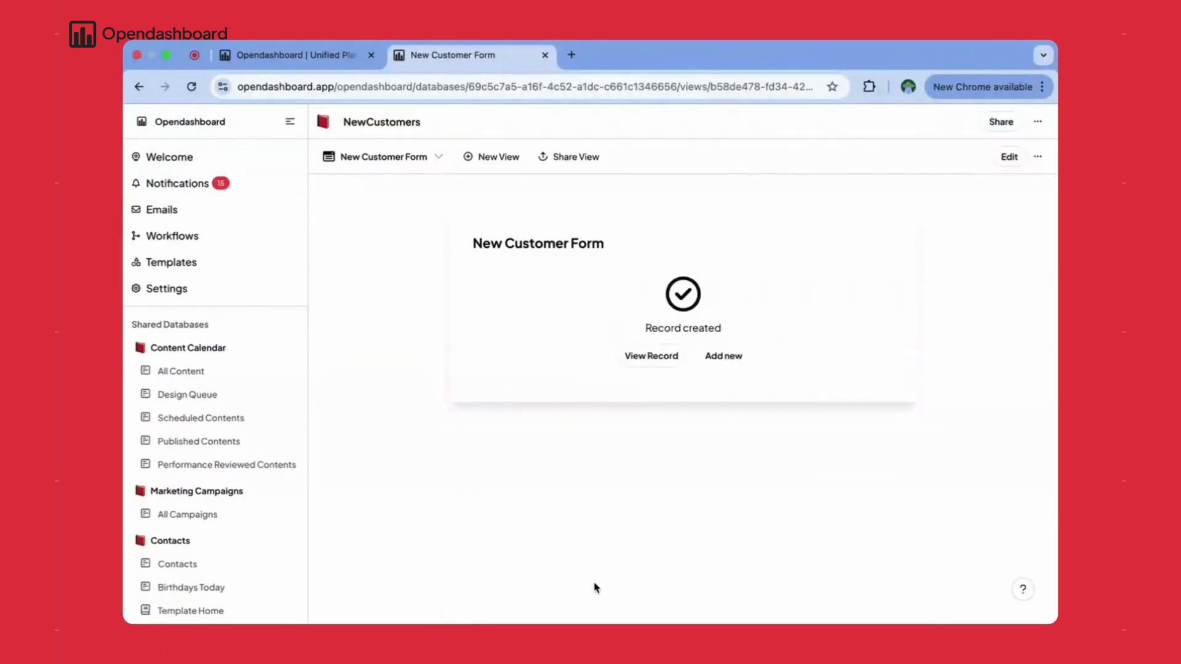
click(180, 237)
- Open the New Customer workflow's Instances and inspect the run just created
click(352, 185)
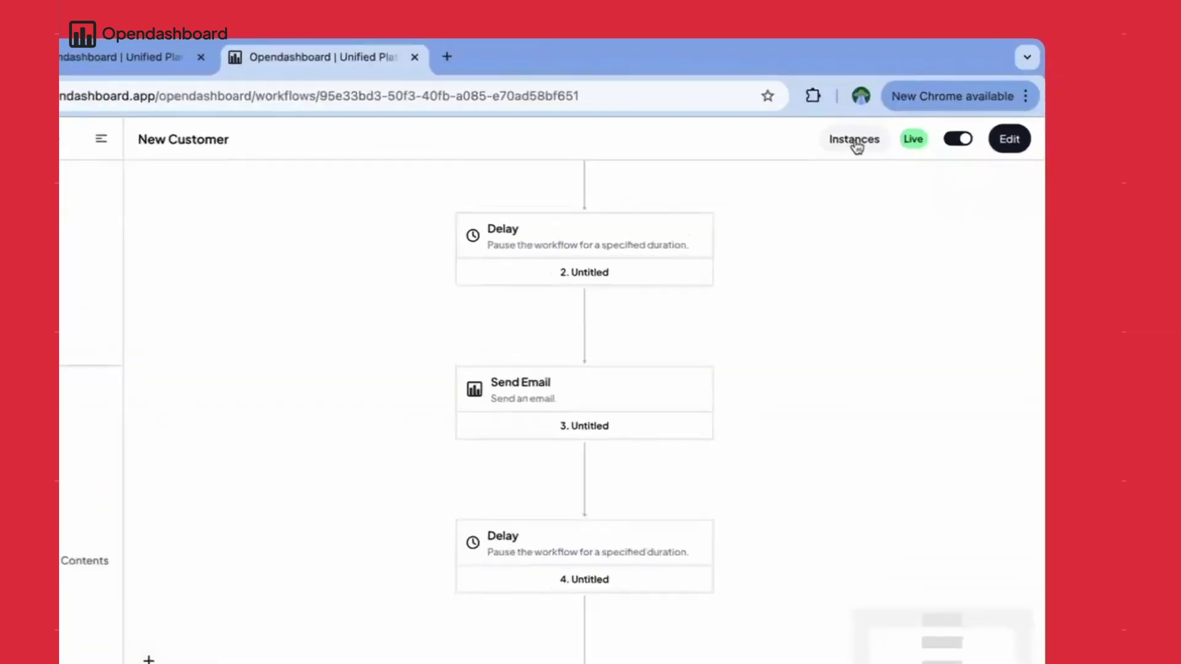
click(855, 142)
click(191, 222)
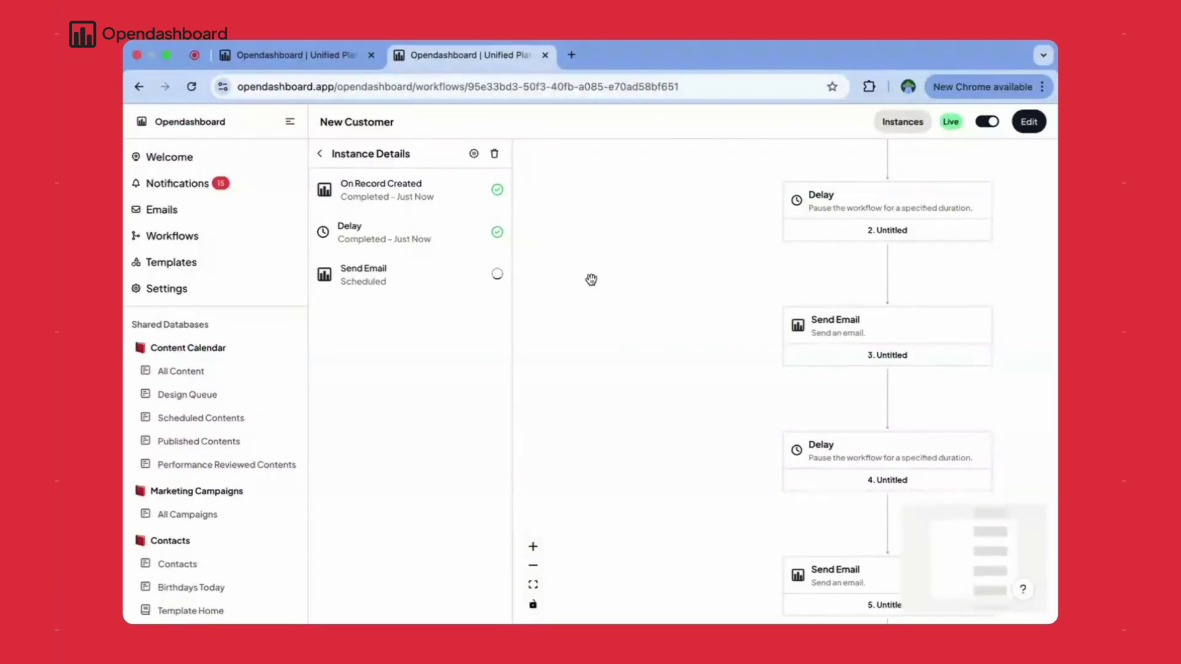
click(869, 87)
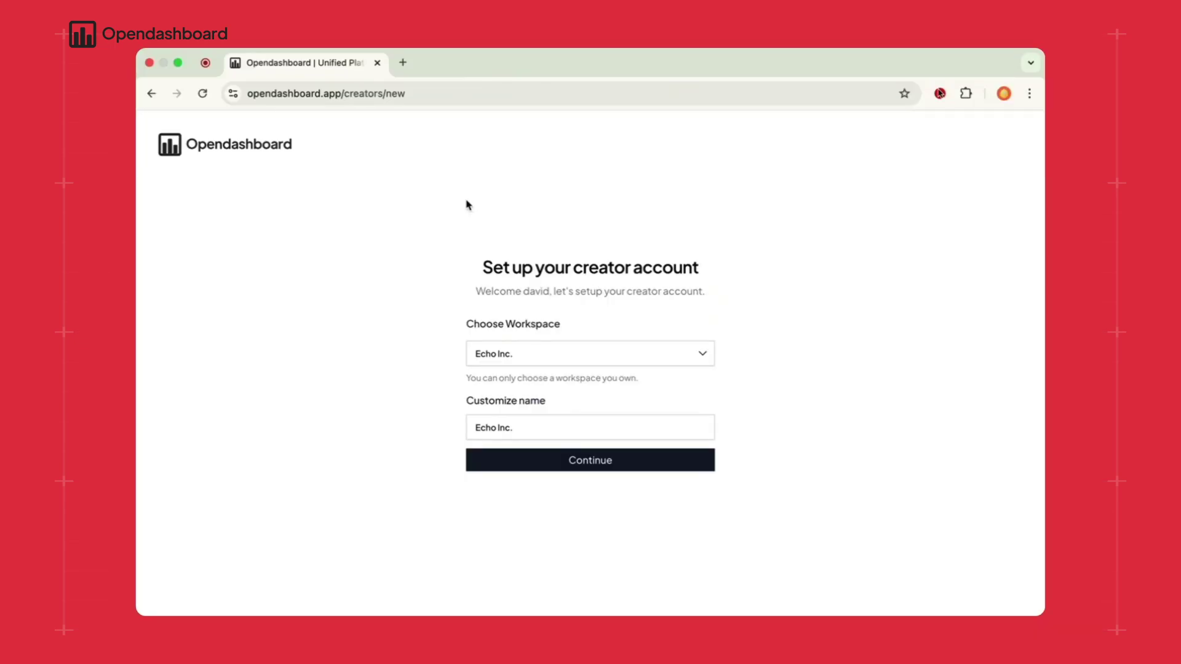
- Continue the creator account setup with Echo Inc. as workspace and name
click(602, 467)
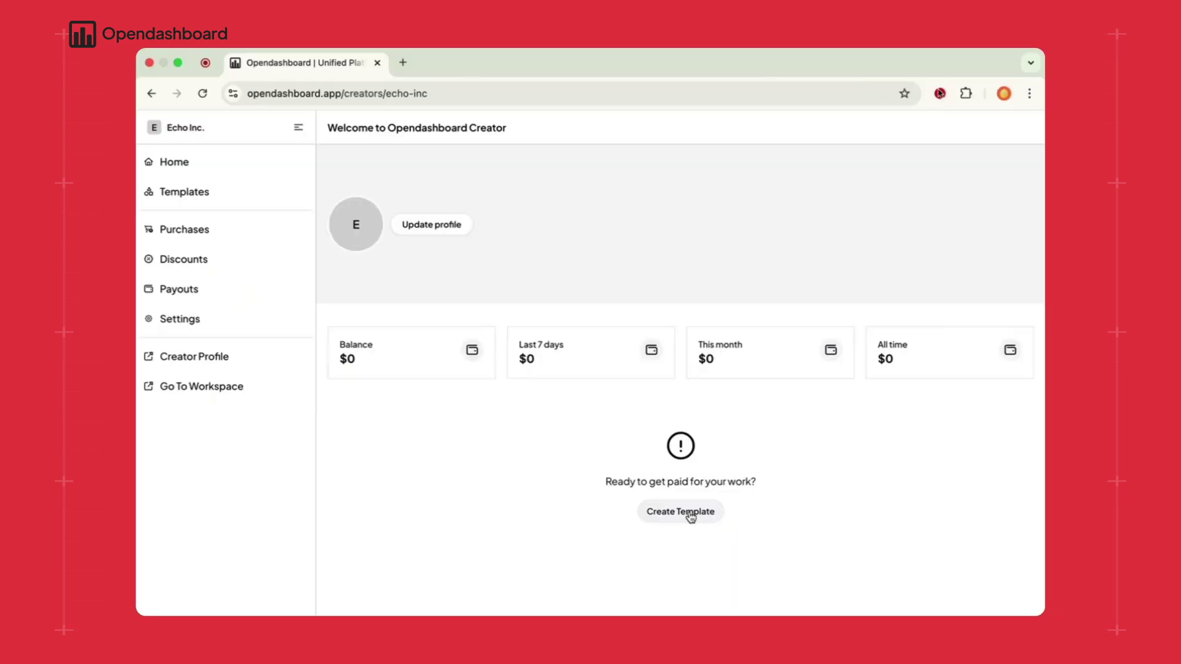
- Create a new template named 'Expense Flow'
click(685, 513)
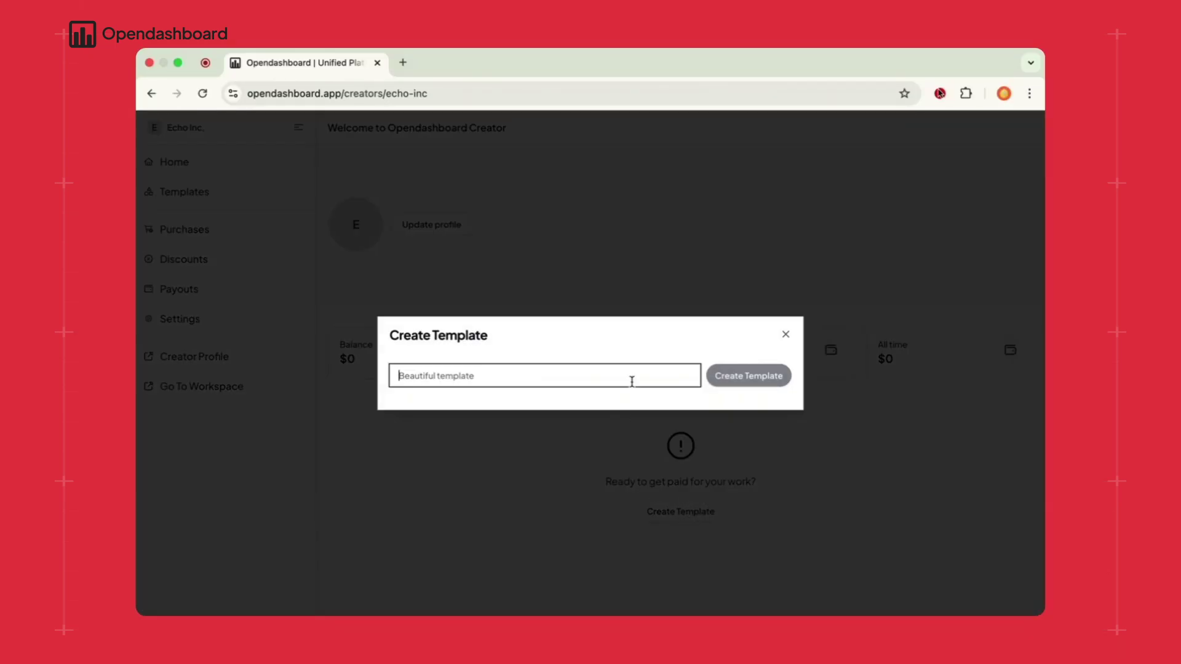
text(Expense Flow)
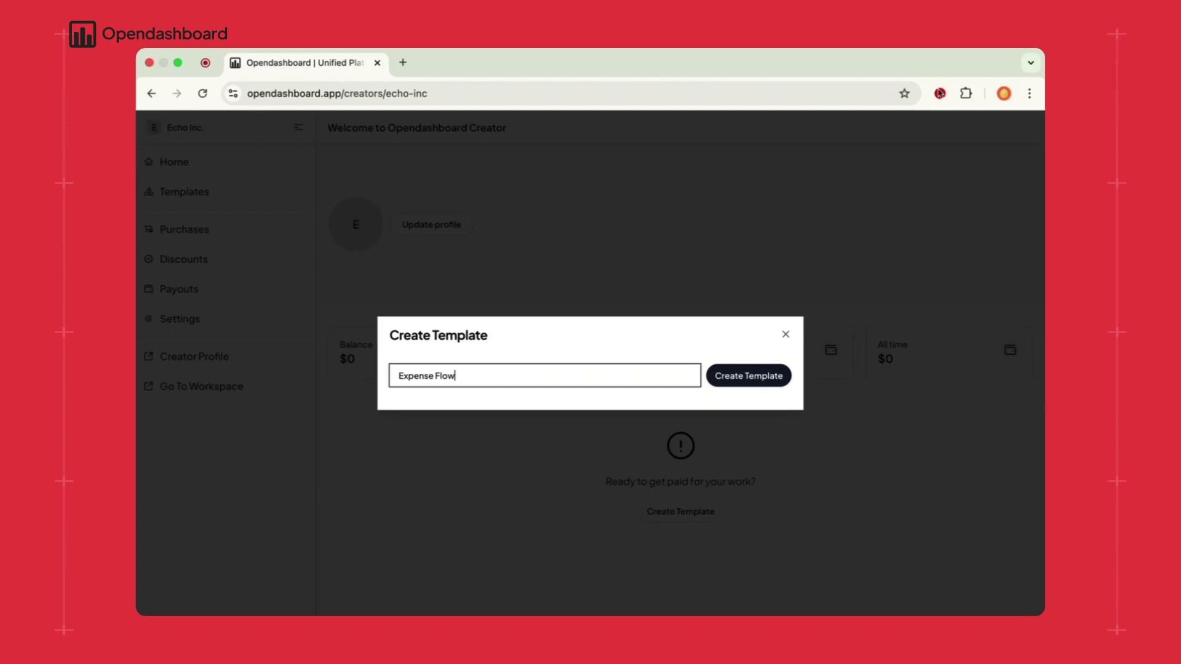
click(749, 382)
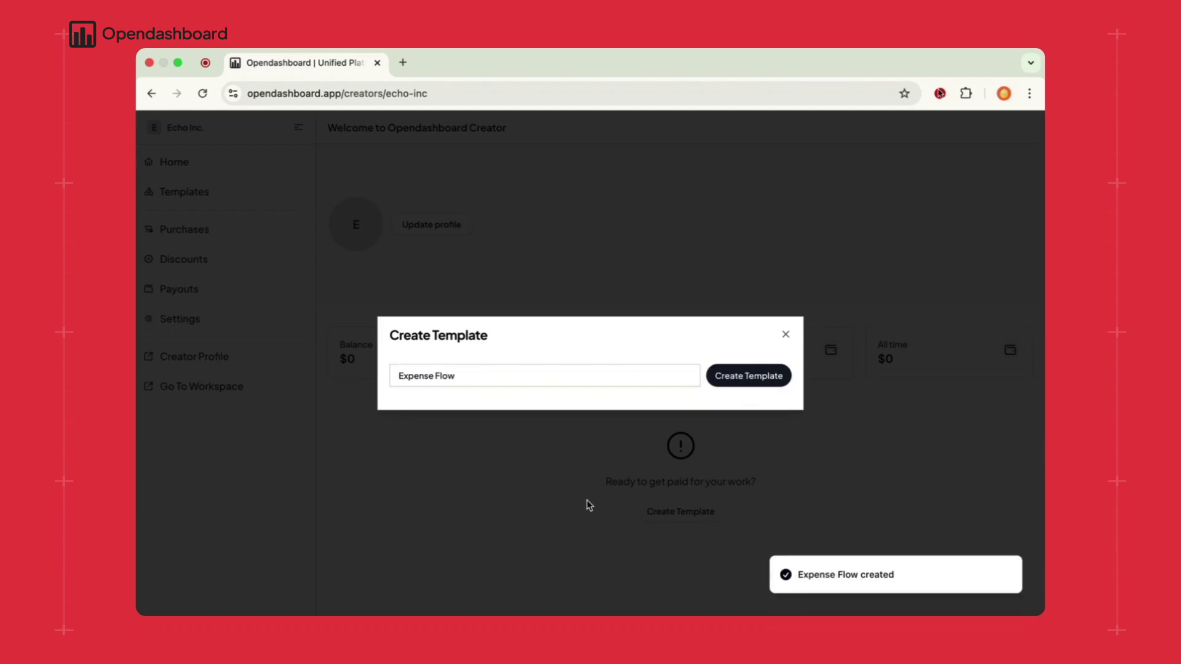
click(747, 382)
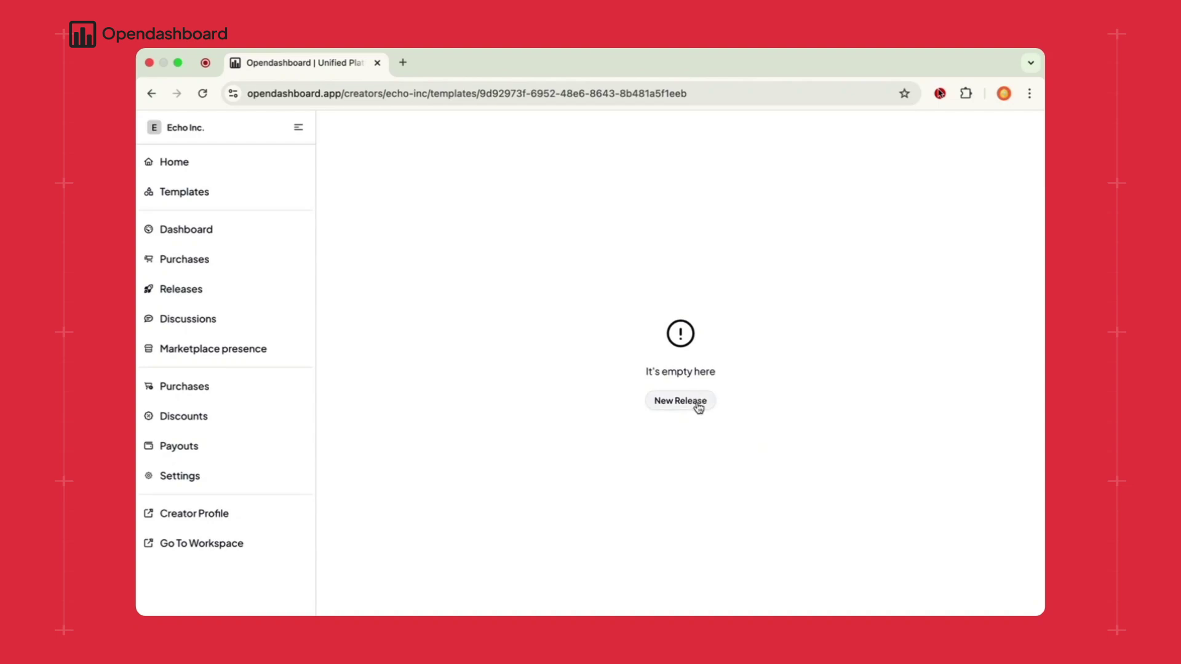
- Start a new release with the Expense database and Expense Flow Home page selected, then build dependencies
click(687, 403)
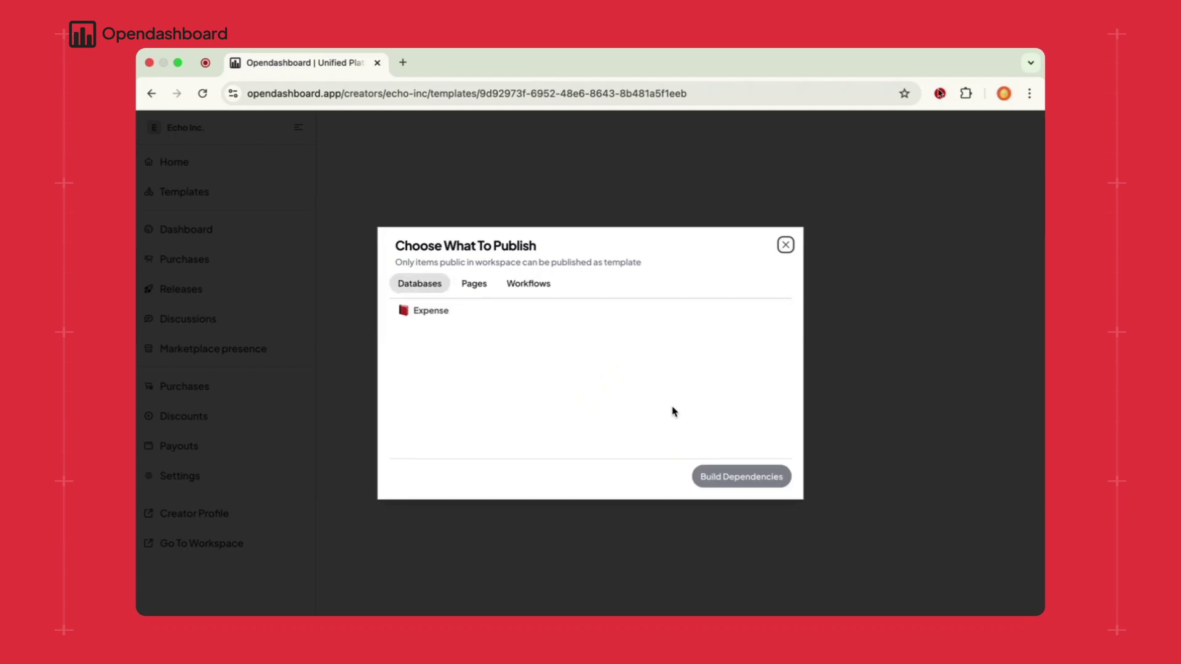
mouse_move(439, 306)
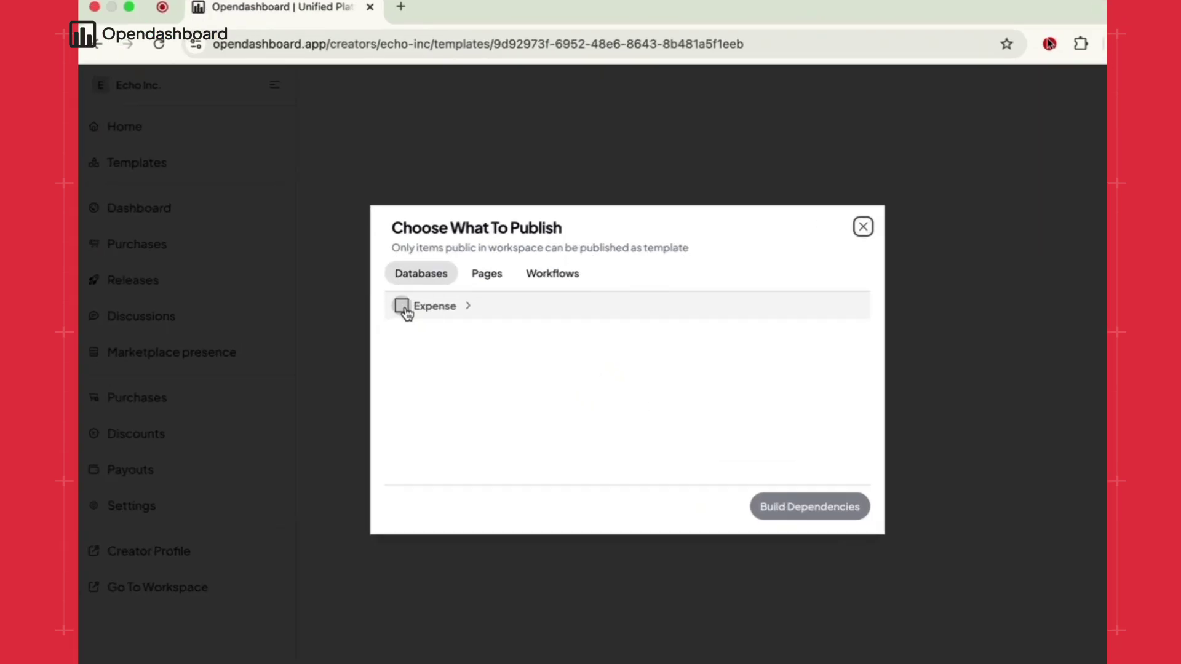
click(404, 310)
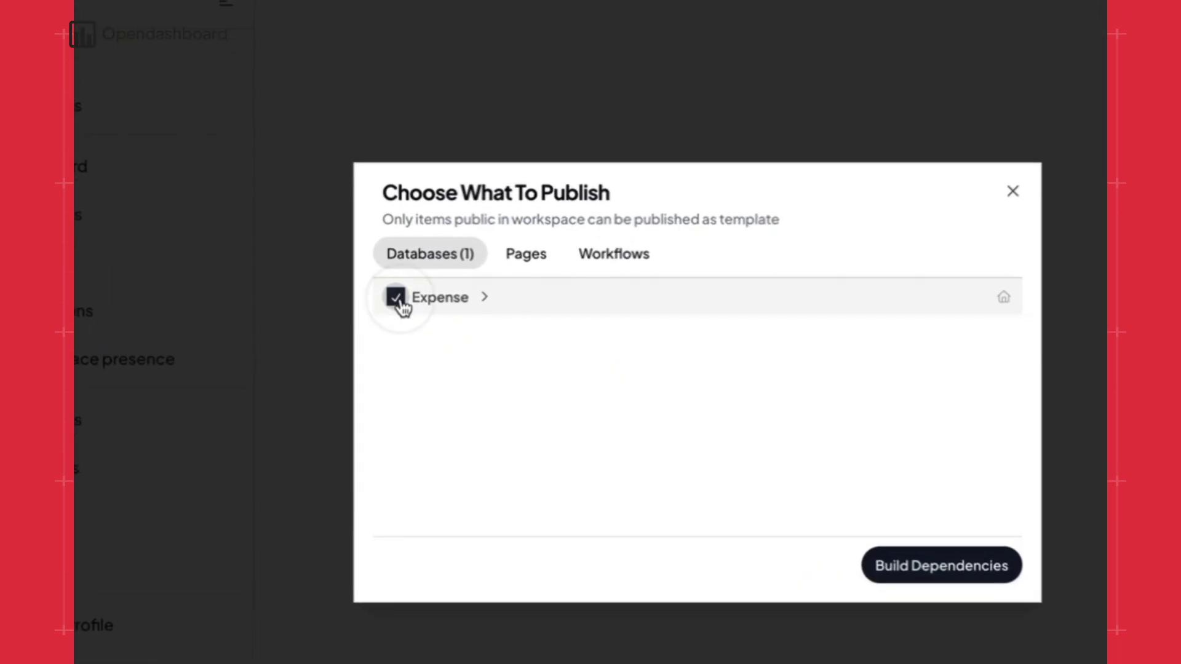
click(537, 251)
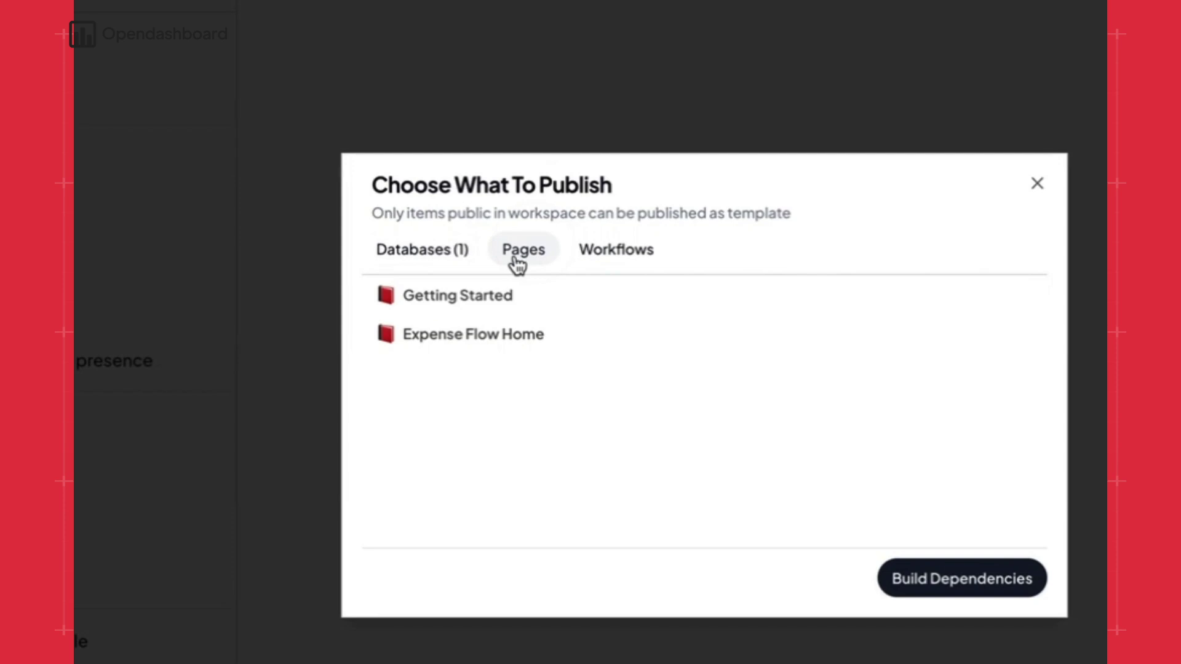
click(386, 334)
click(994, 580)
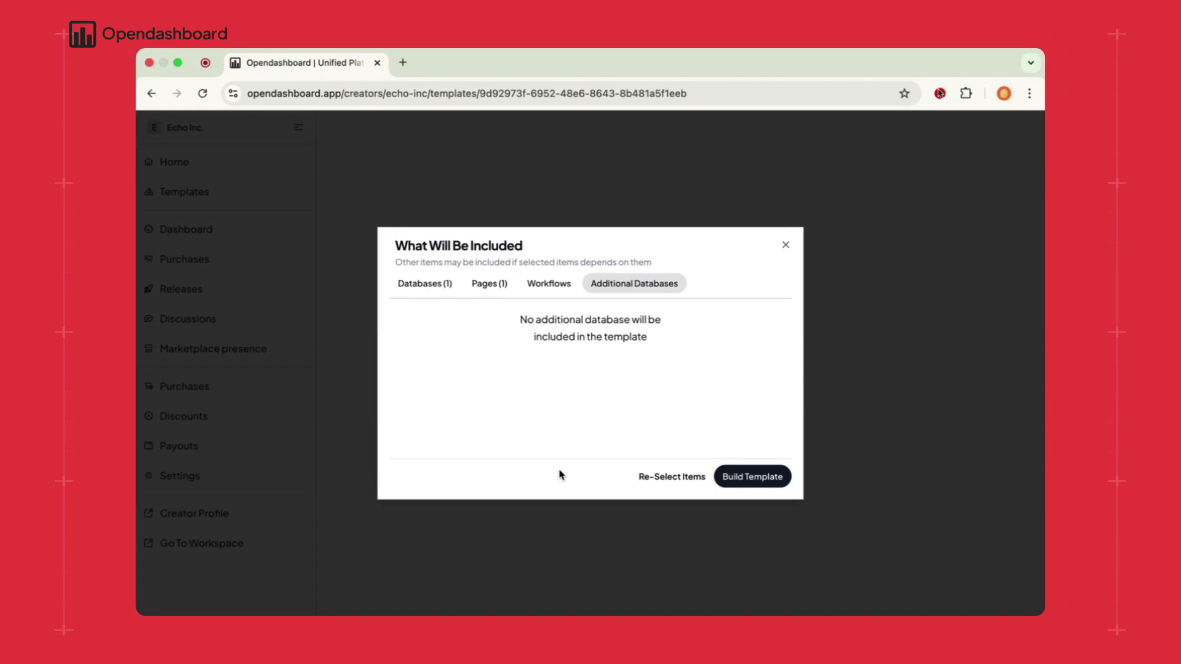
- Make Expense Board the Expense database's home view and Template Guide the homepage, then build
click(717, 476)
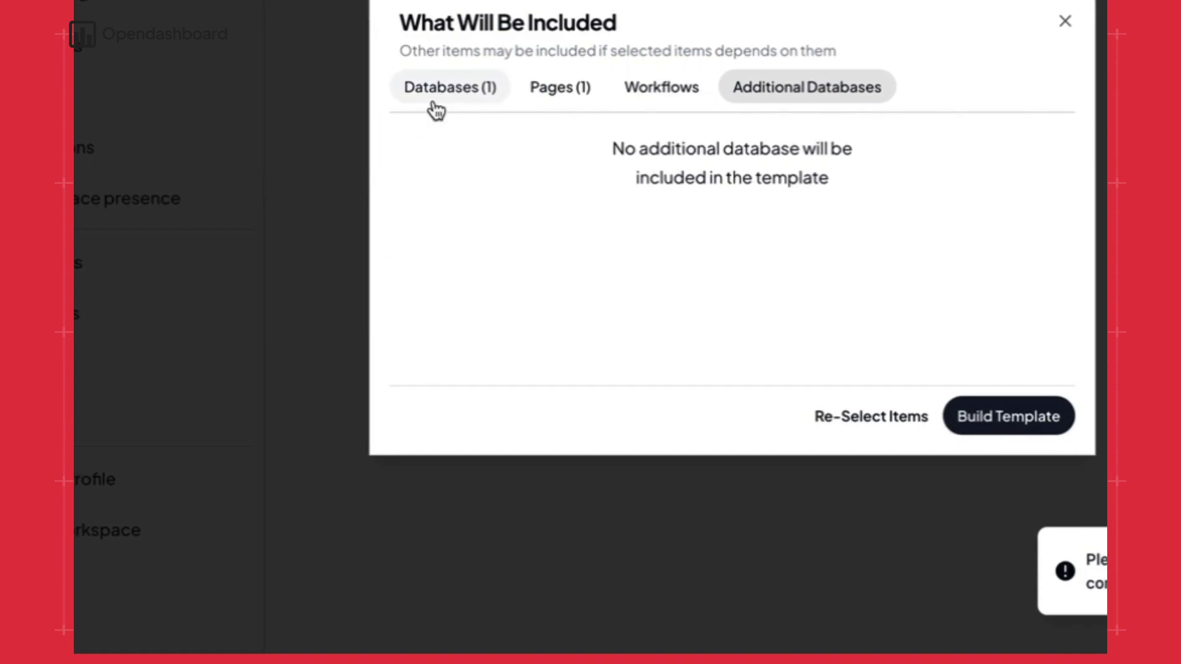
click(436, 109)
click(505, 134)
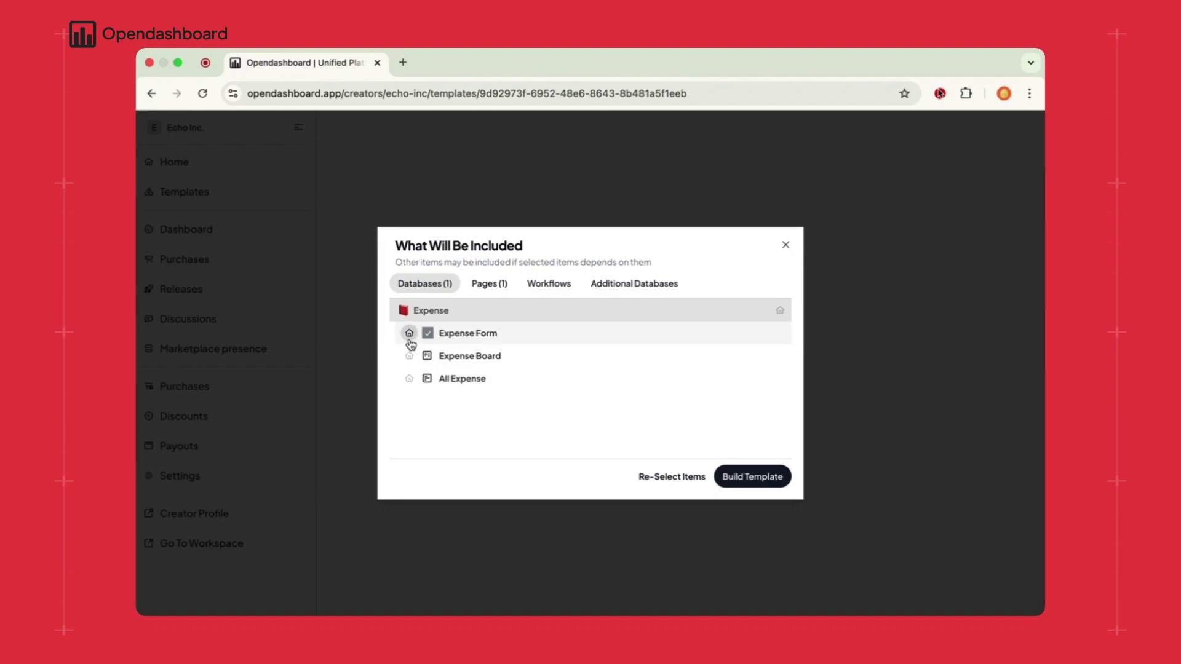
click(410, 380)
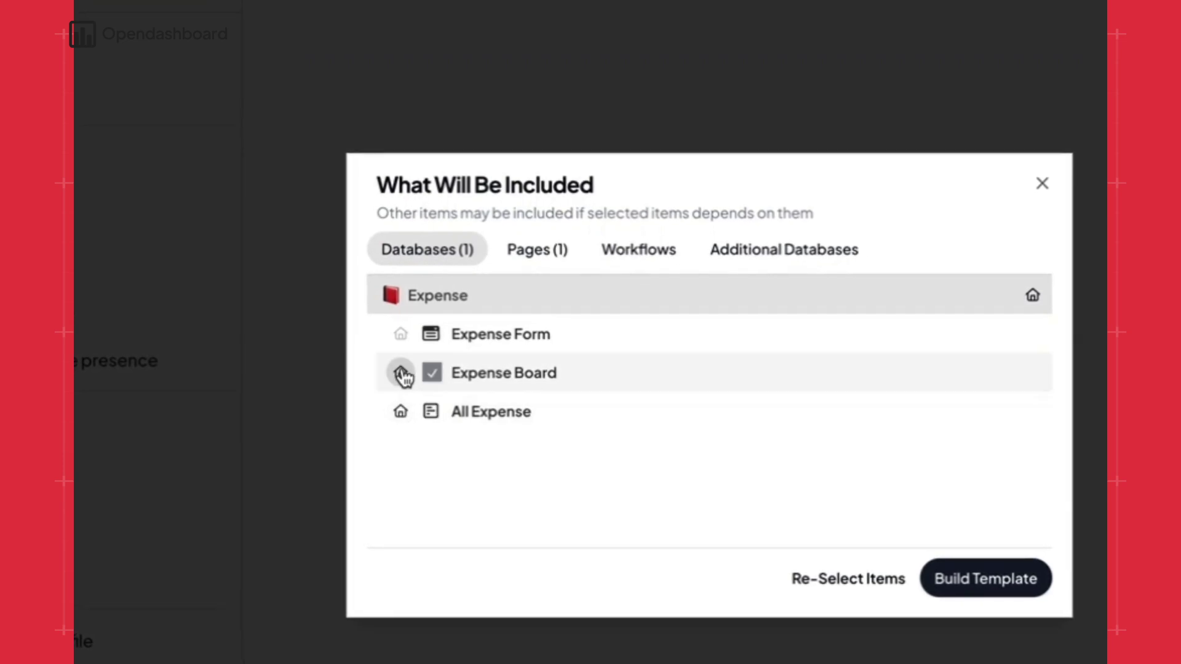
click(401, 378)
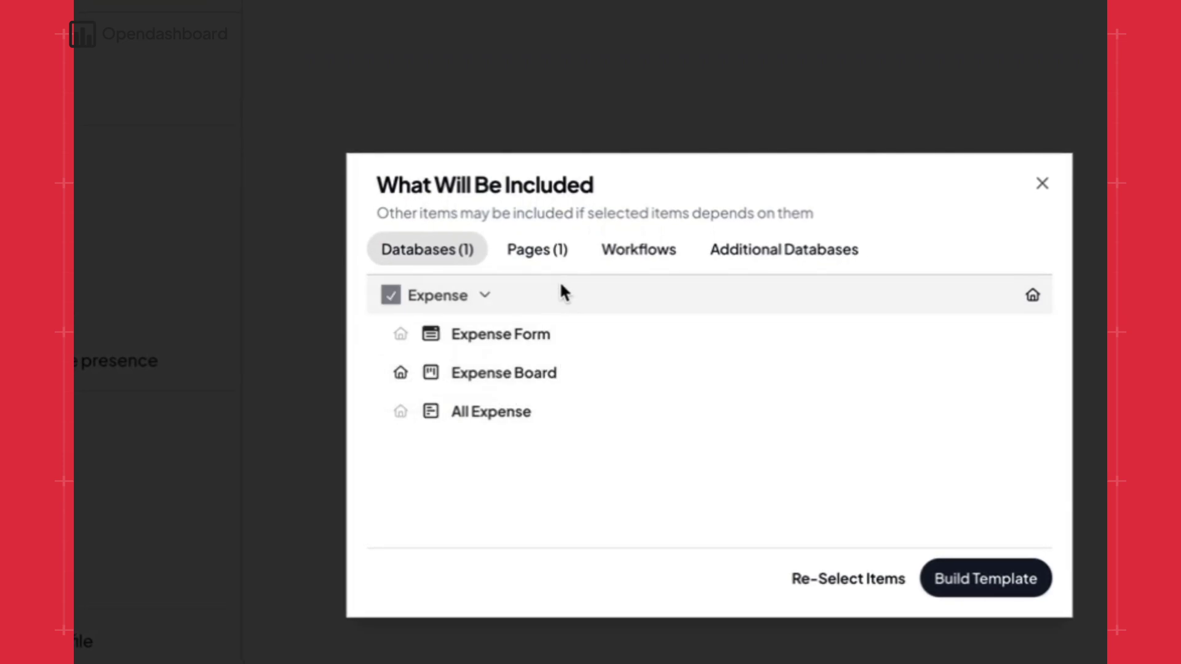
click(548, 255)
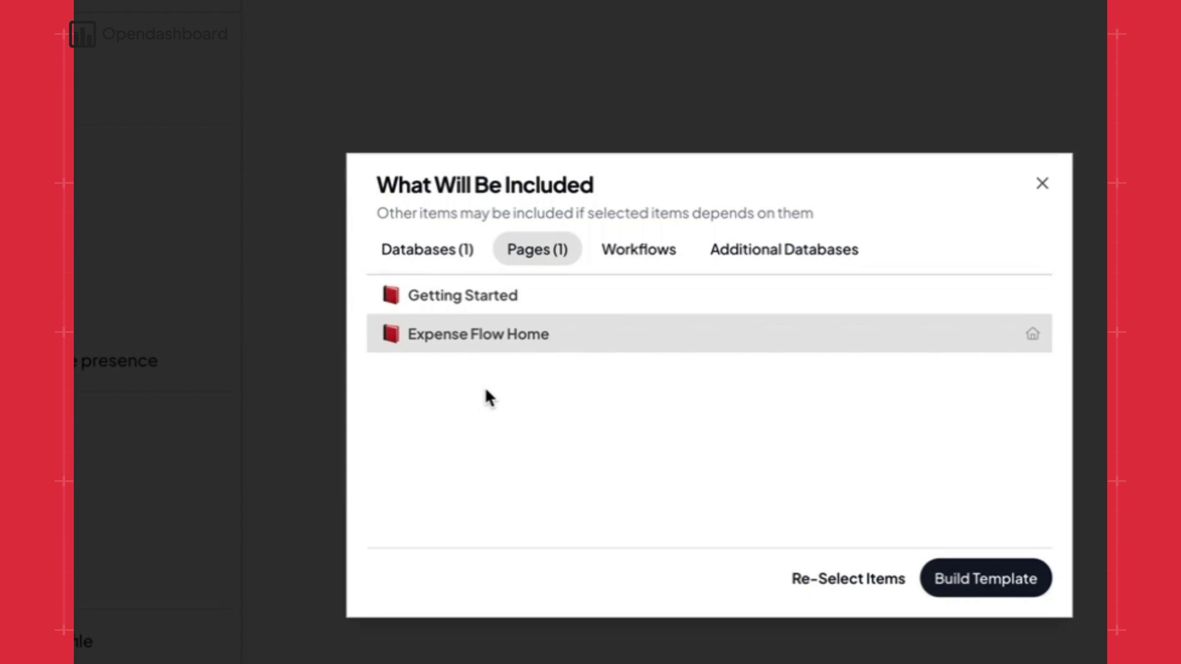
click(561, 334)
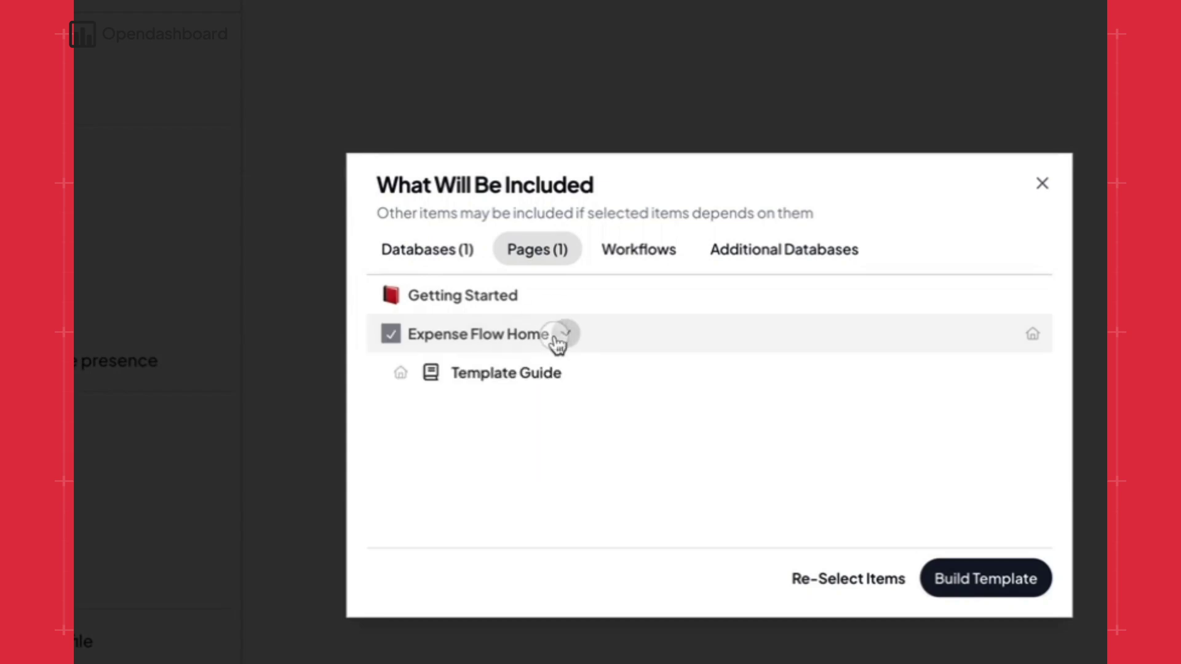
click(400, 373)
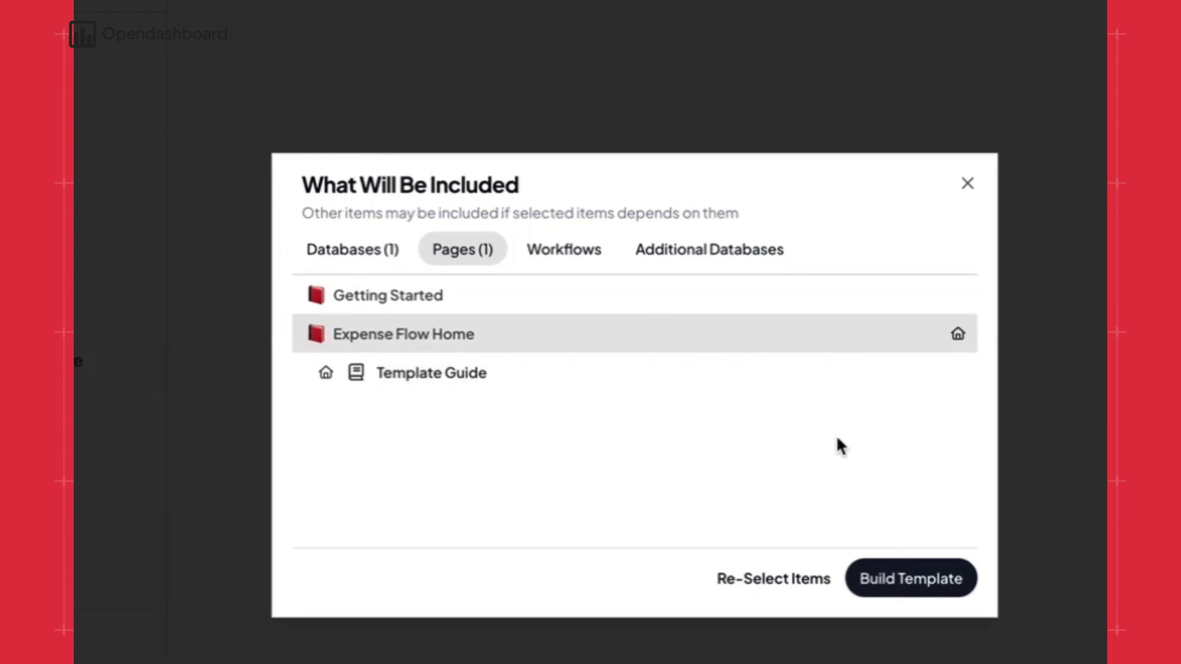
click(791, 498)
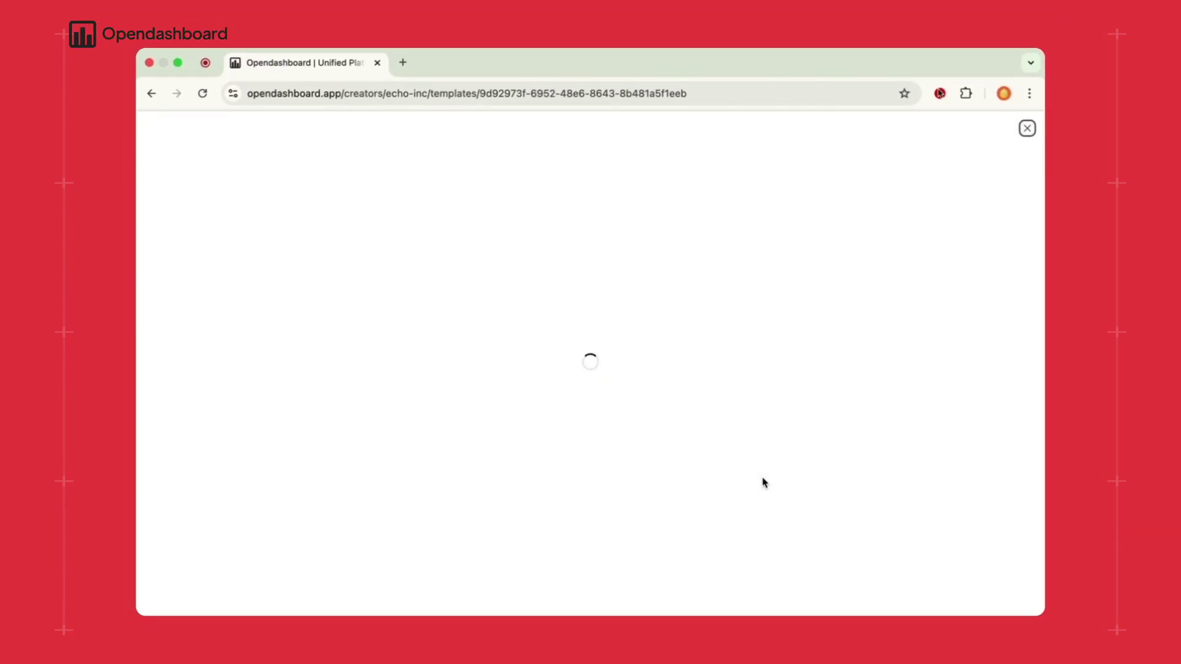
- Write the short description, ending 'Perfect for small business owners who want to stay organized and in control.'
click(982, 128)
click(488, 274)
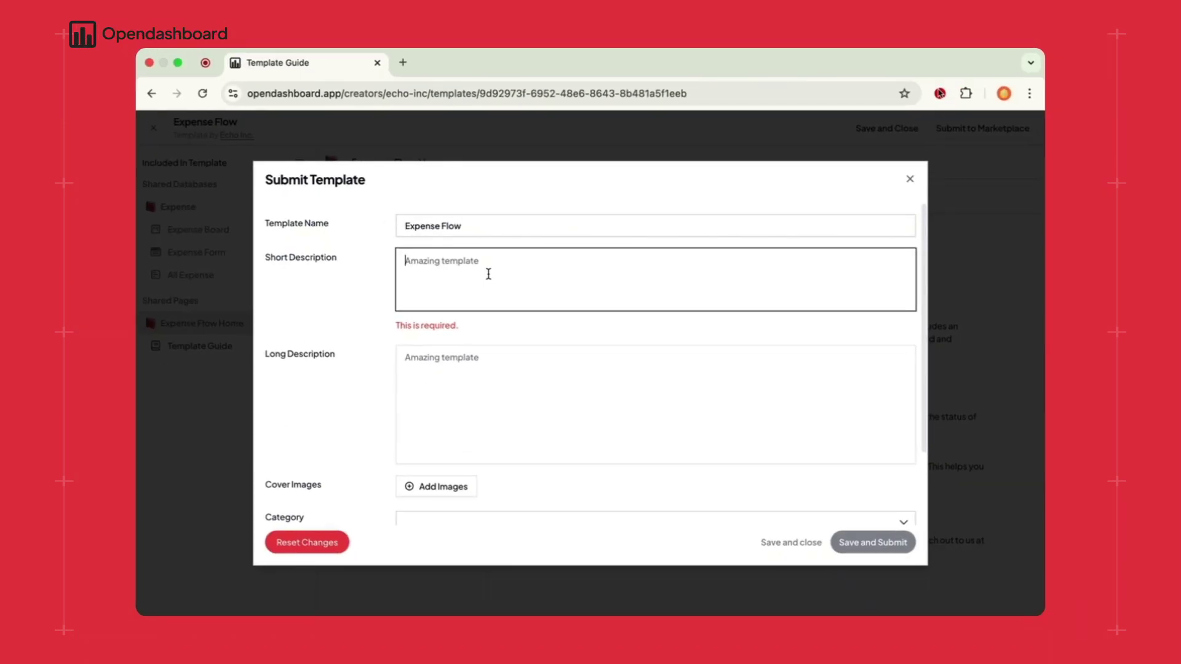
text(This template makes it easy to)
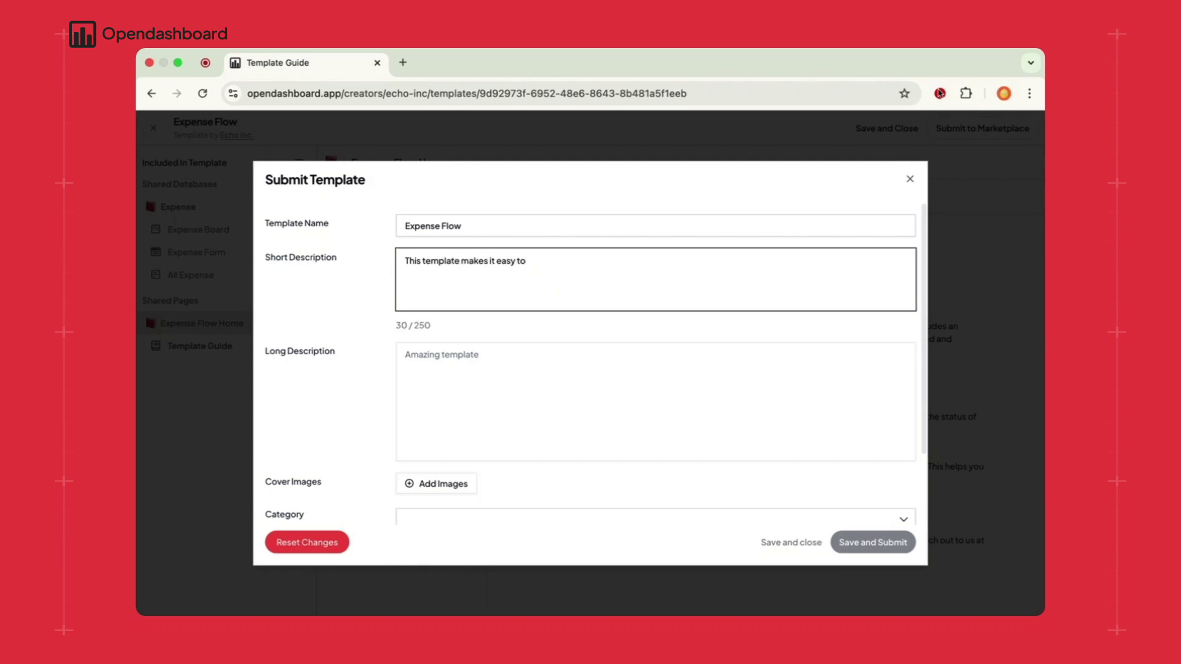
text( stay on top of your business expenses without )
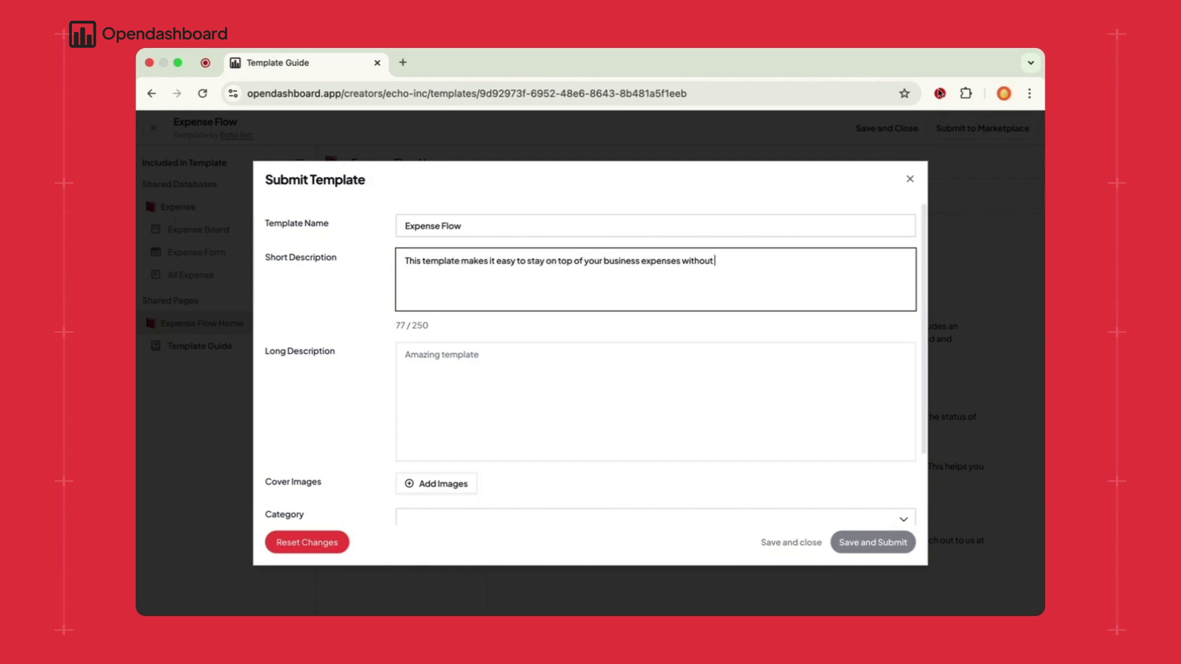
text(headache. Track what you're spending, )
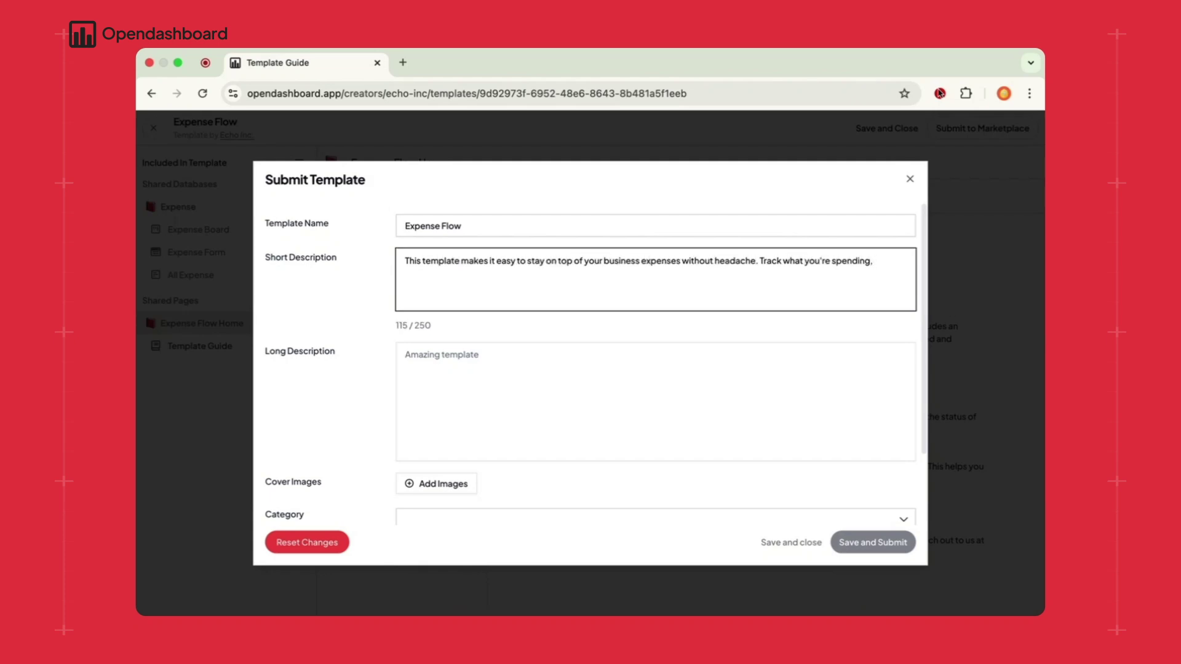
text(keep notes, update payment status, a)
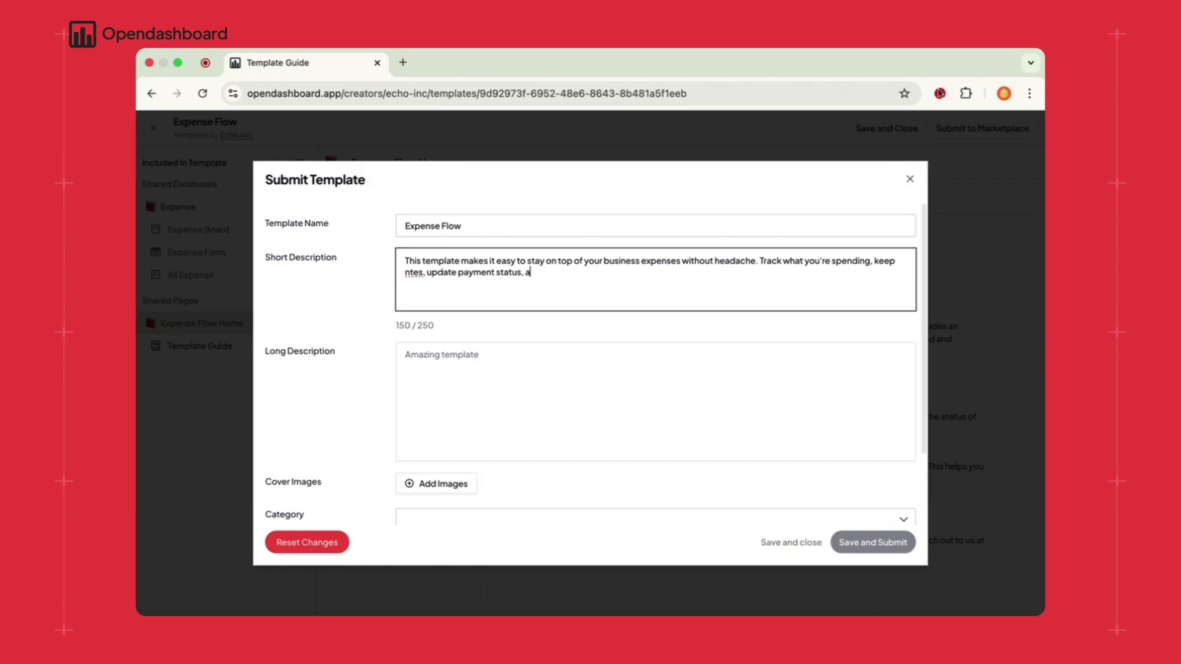
text(nd even link receipts - all in one place.)
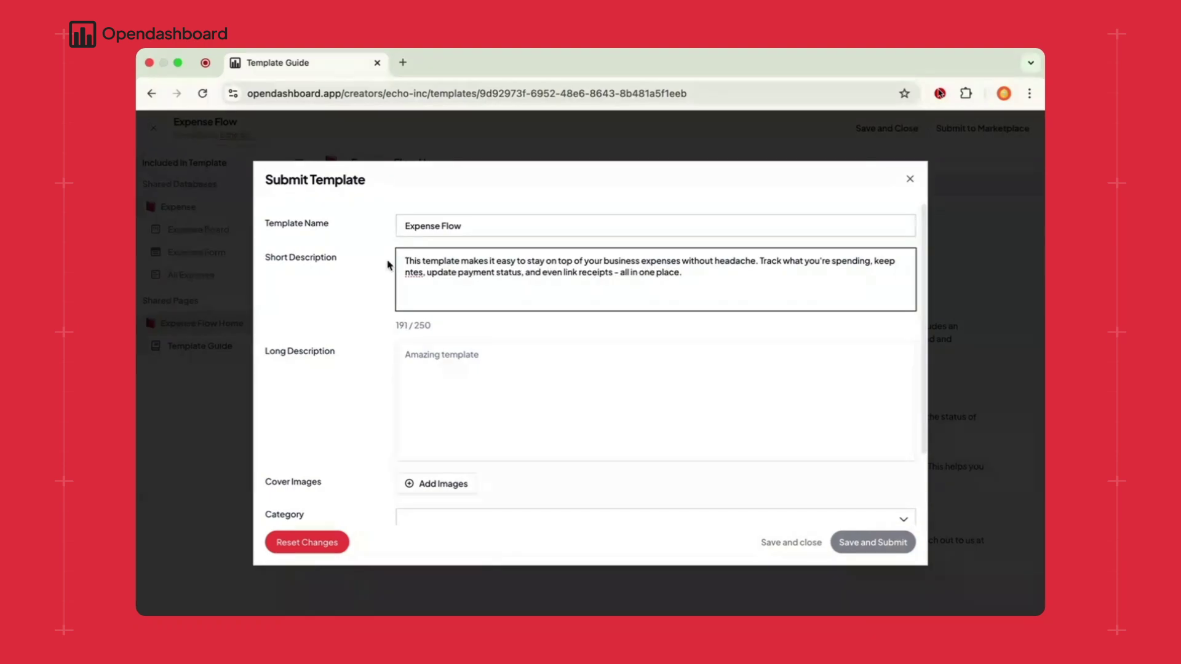
click(410, 272)
text(o)
drag(692, 272, 405, 260)
key(Right)
text(Per)
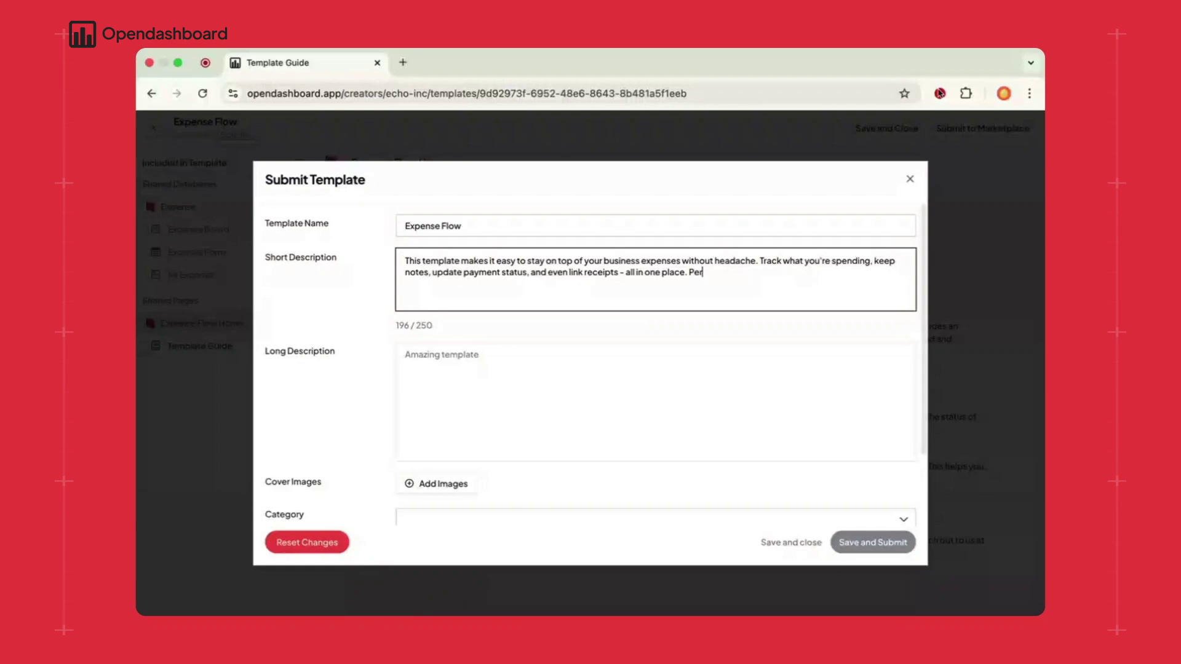
text(fect for small business owners who want)
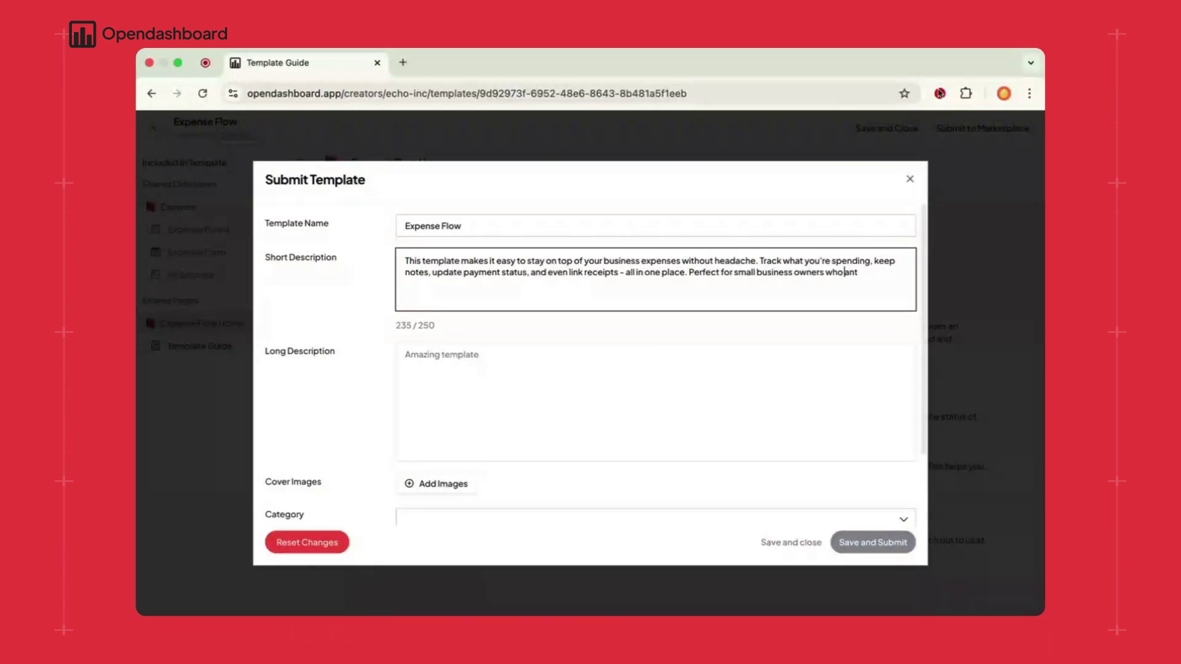
text( to stay organized and in control.)
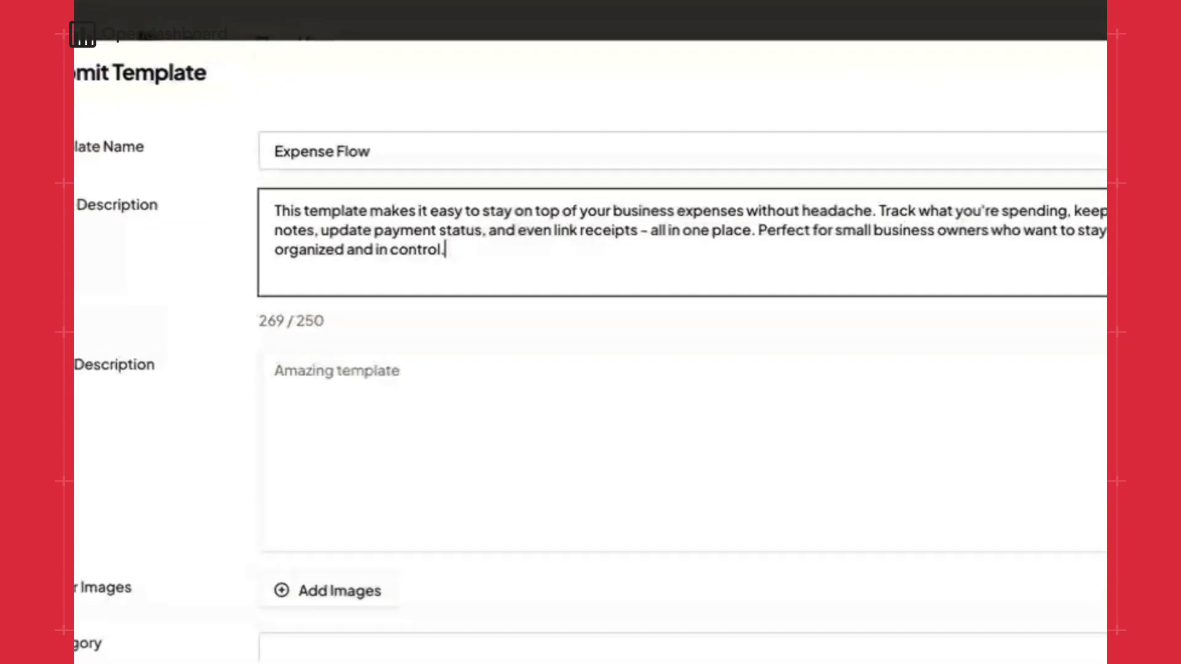
- Copy the short description into Long Description and choose the Operations category
key(ctrl+a)
right_click(444, 271)
click(462, 364)
right_click(448, 368)
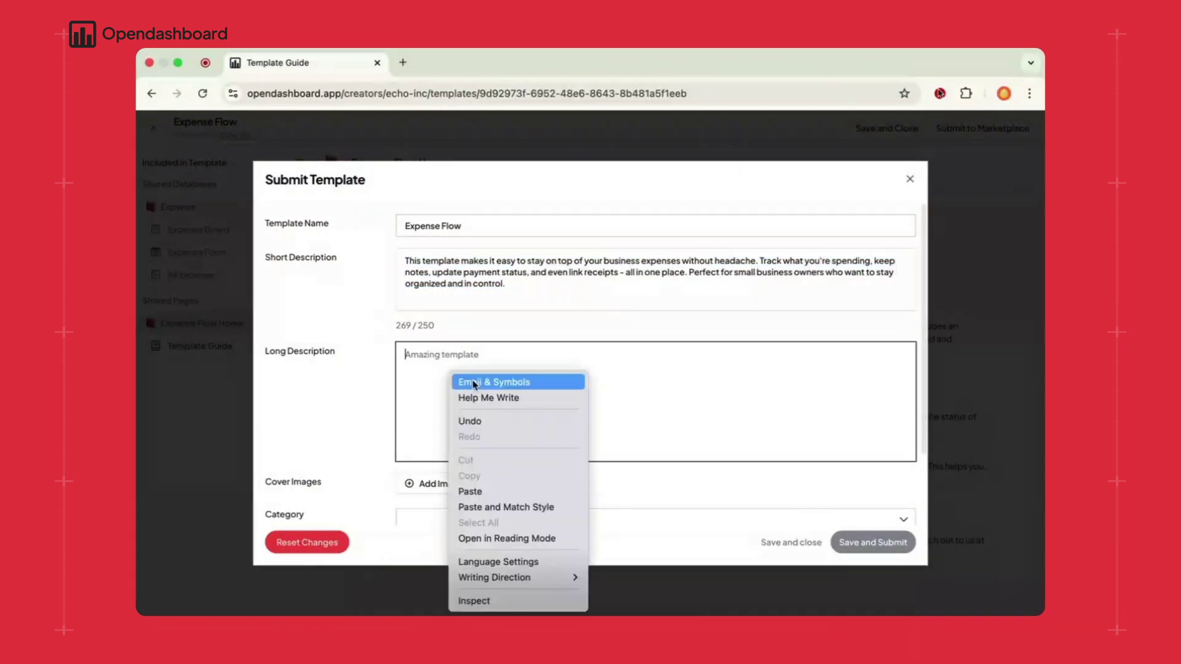
click(464, 490)
scroll(455, 426, down, 2)
click(455, 426)
click(410, 392)
- Add two Desktop screenshots, including the 7.41.23 PM one, as cover images
click(352, 277)
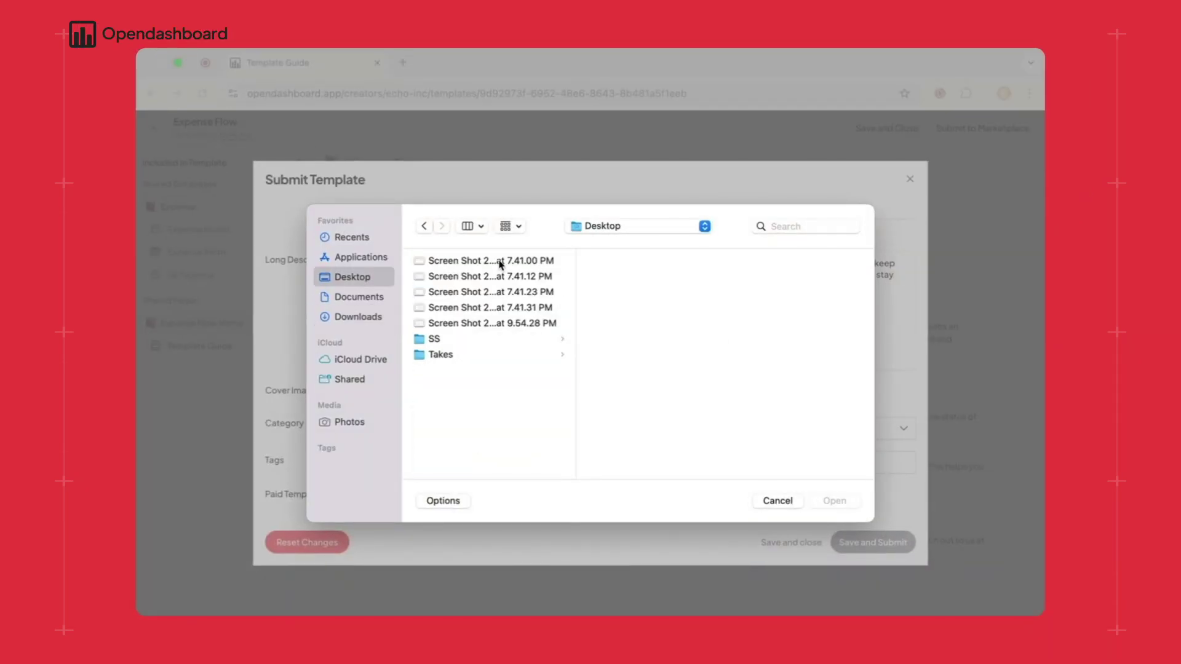
click(492, 276)
click(491, 260)
click(835, 501)
scroll(677, 369, down, 5)
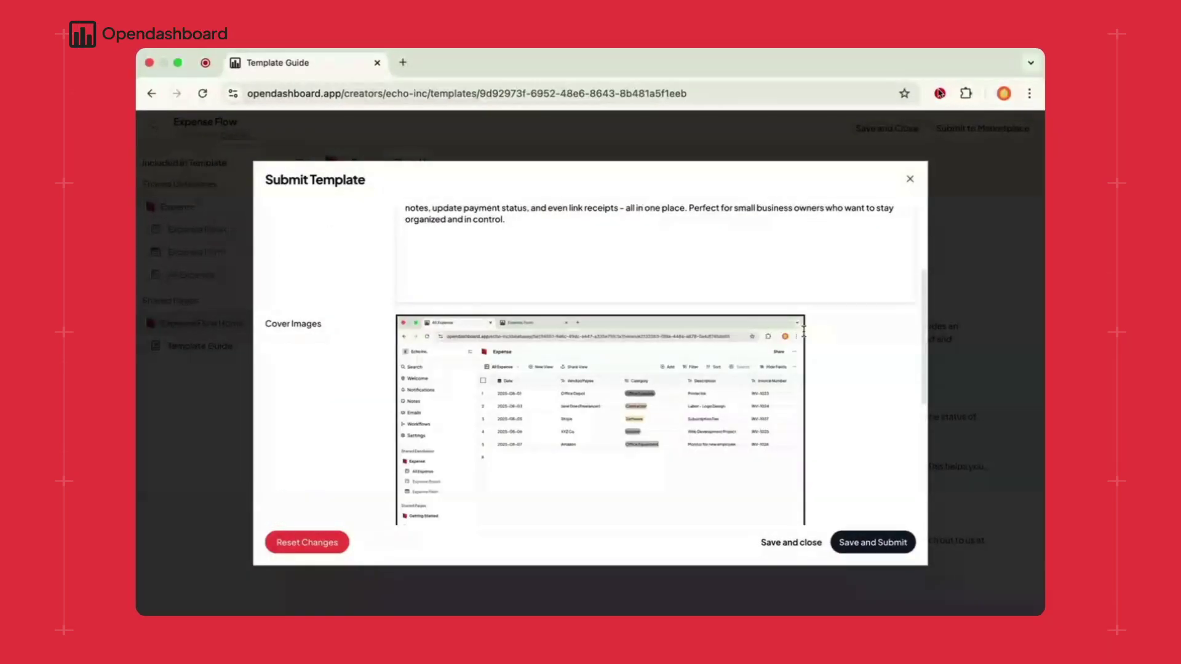
click(443, 453)
click(492, 276)
click(524, 323)
click(522, 307)
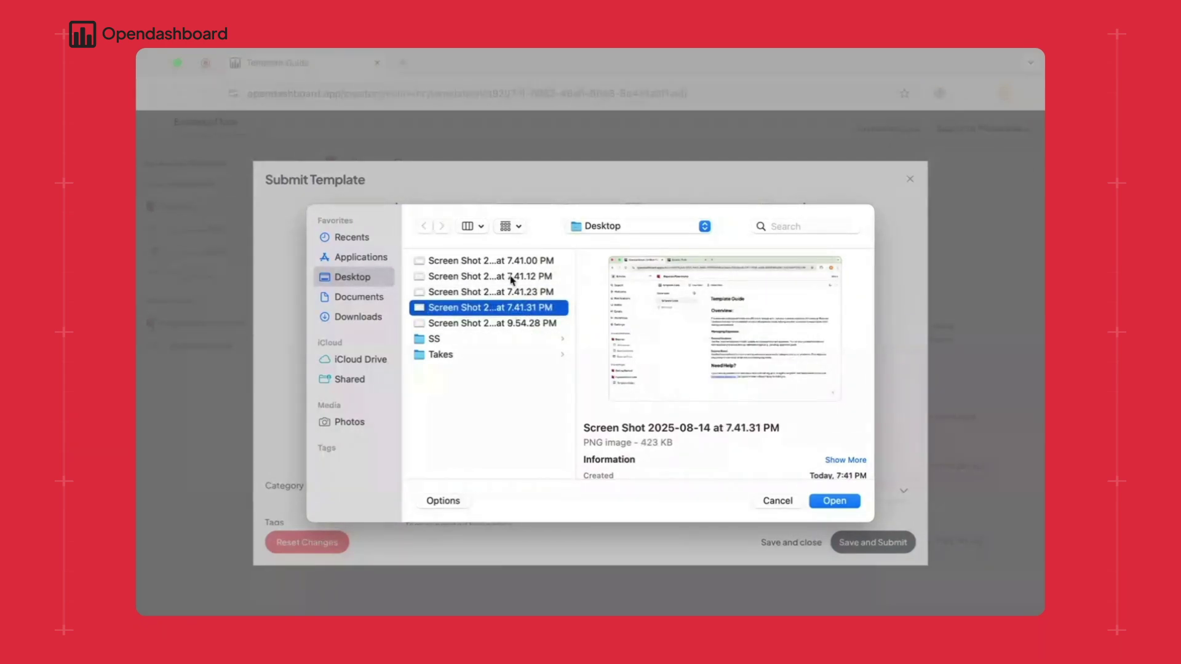
click(523, 292)
click(835, 501)
- Add a third cover image, tag it 'Expense Tracker, Business', and save and submit for review
click(418, 458)
click(524, 307)
click(834, 501)
scroll(482, 474, down, 2)
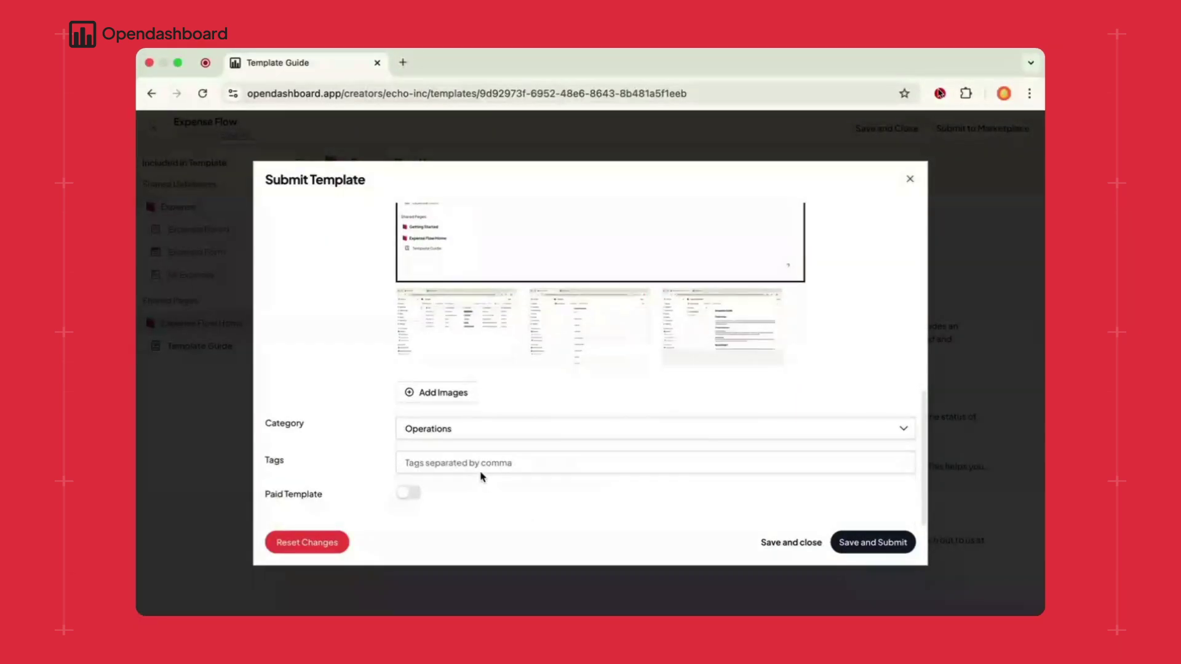
click(481, 468)
text(Expense Tr)
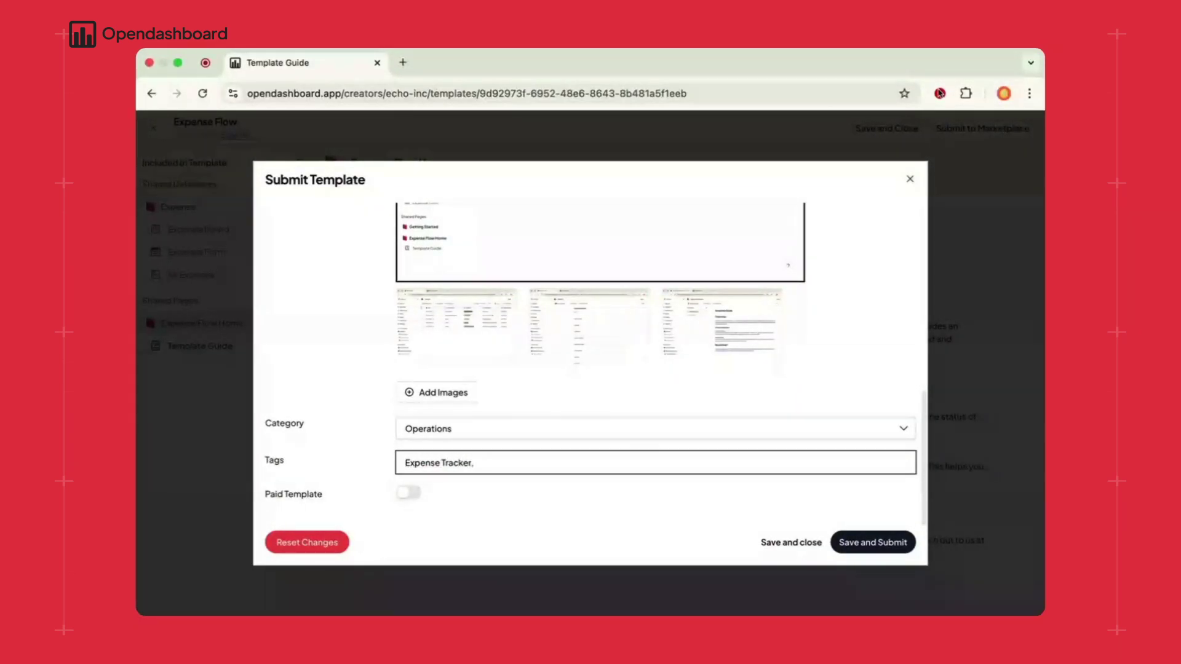
text(acker, Business)
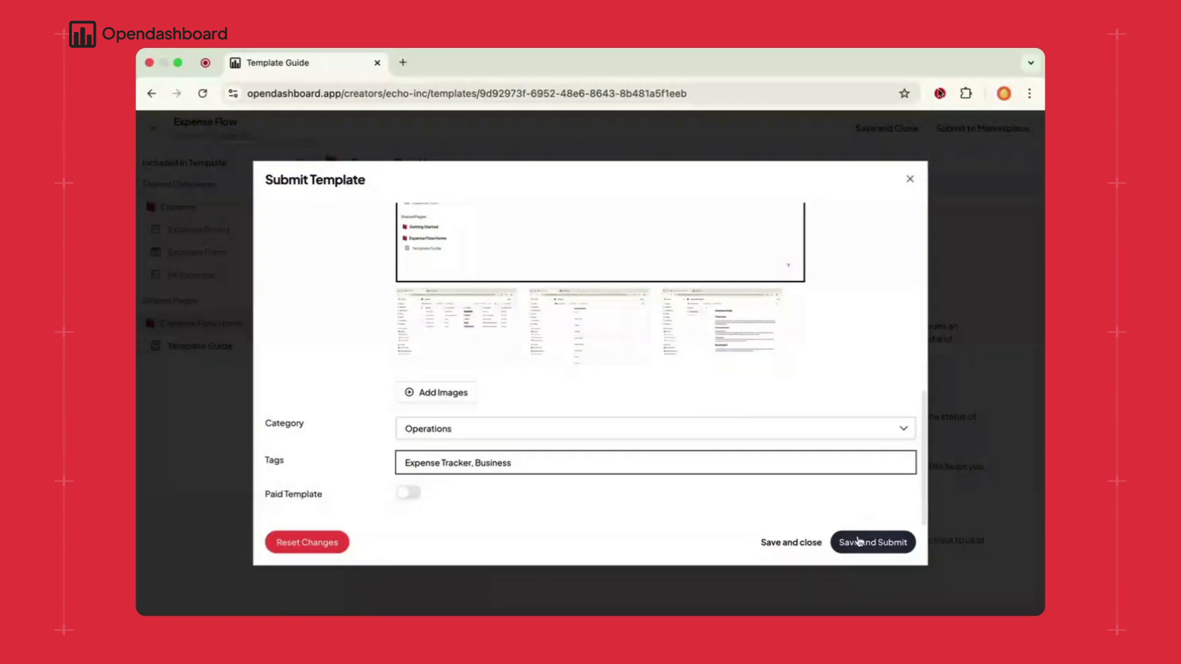
click(861, 542)
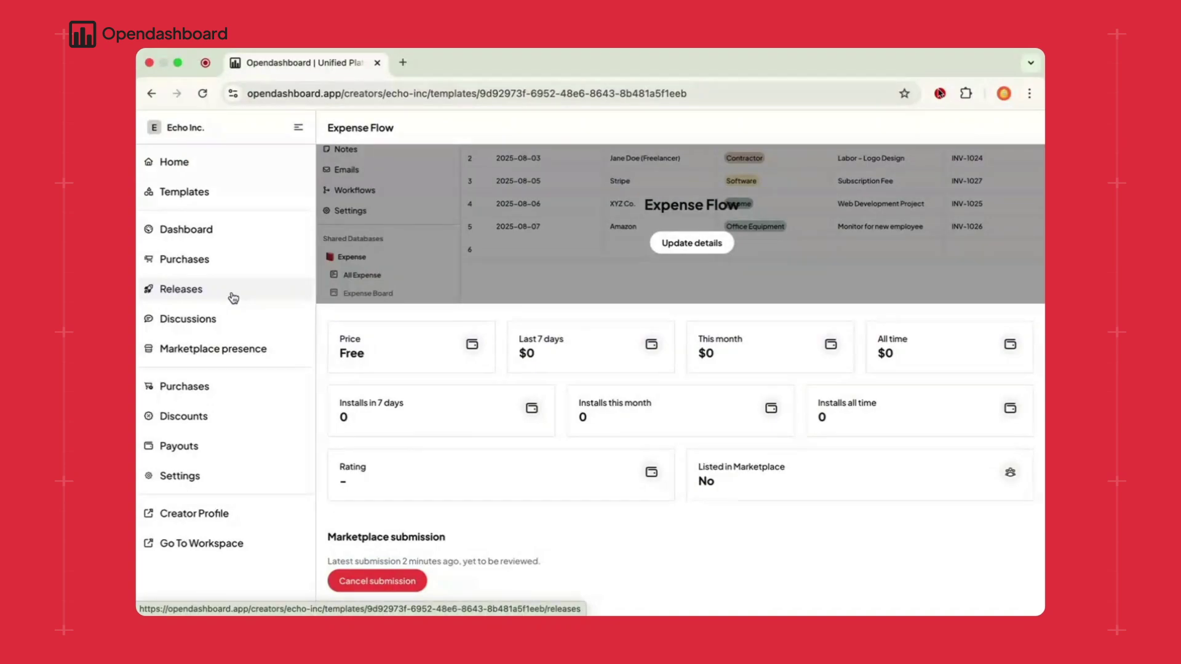
- Open the Expense Flow template's Releases page, showing unreleased Version 1 and no released version
click(234, 298)
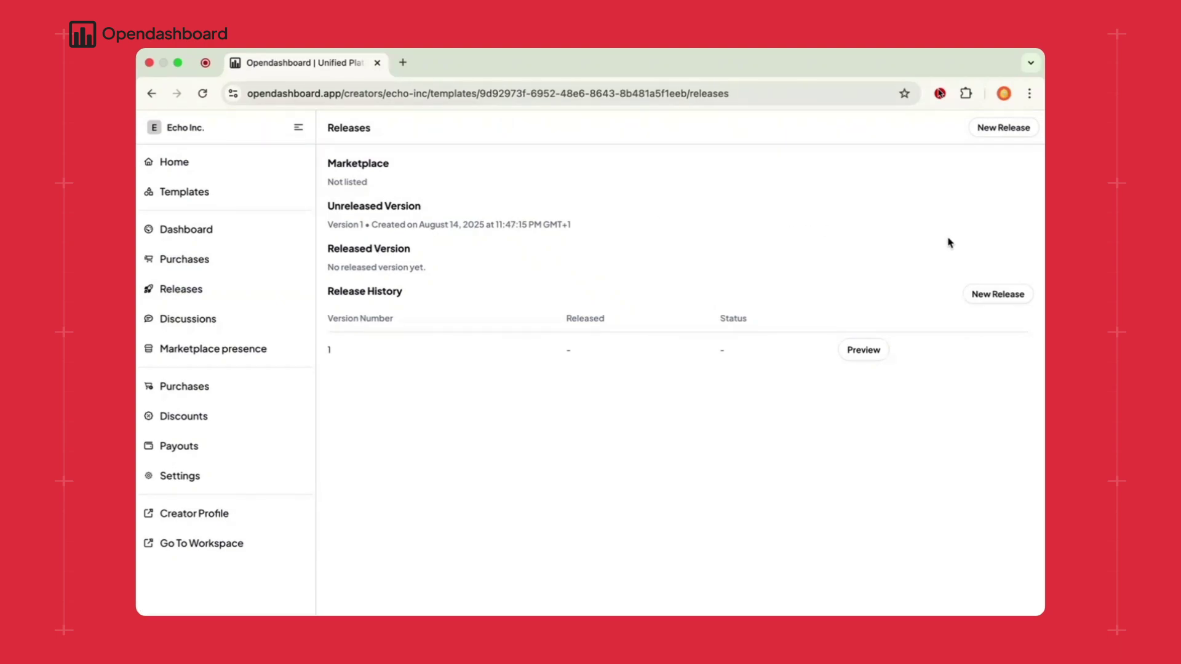
- Build a new release including the Expense database and the Expense Flow Home page with its dependencies
click(1011, 303)
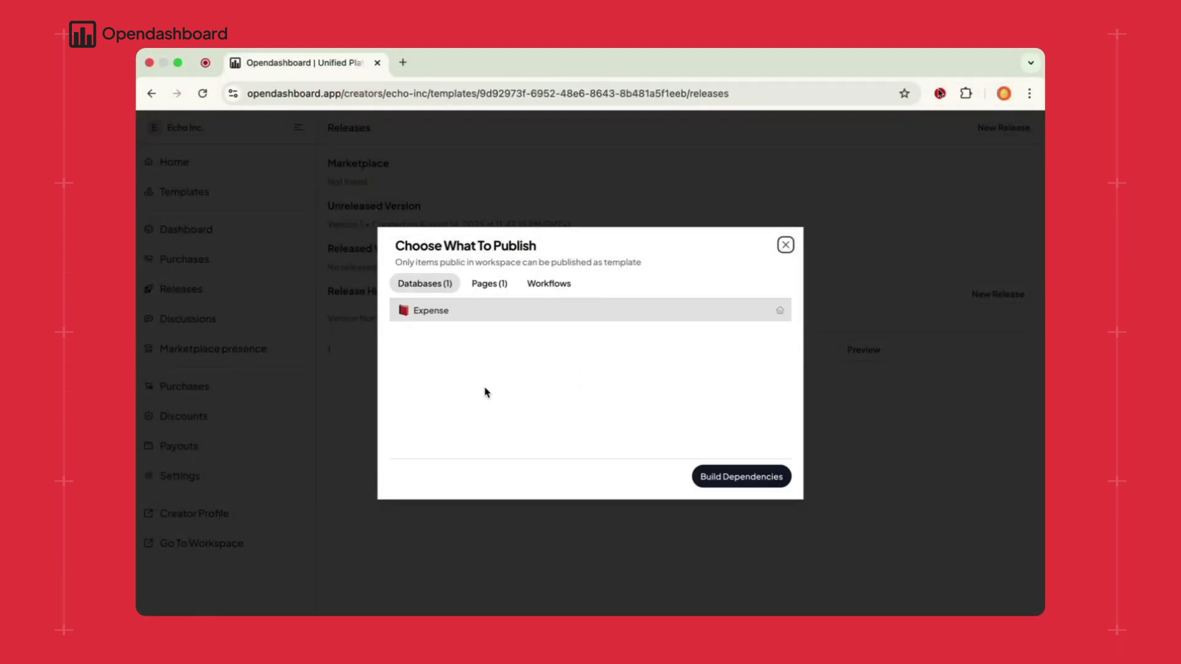
click(415, 319)
click(459, 311)
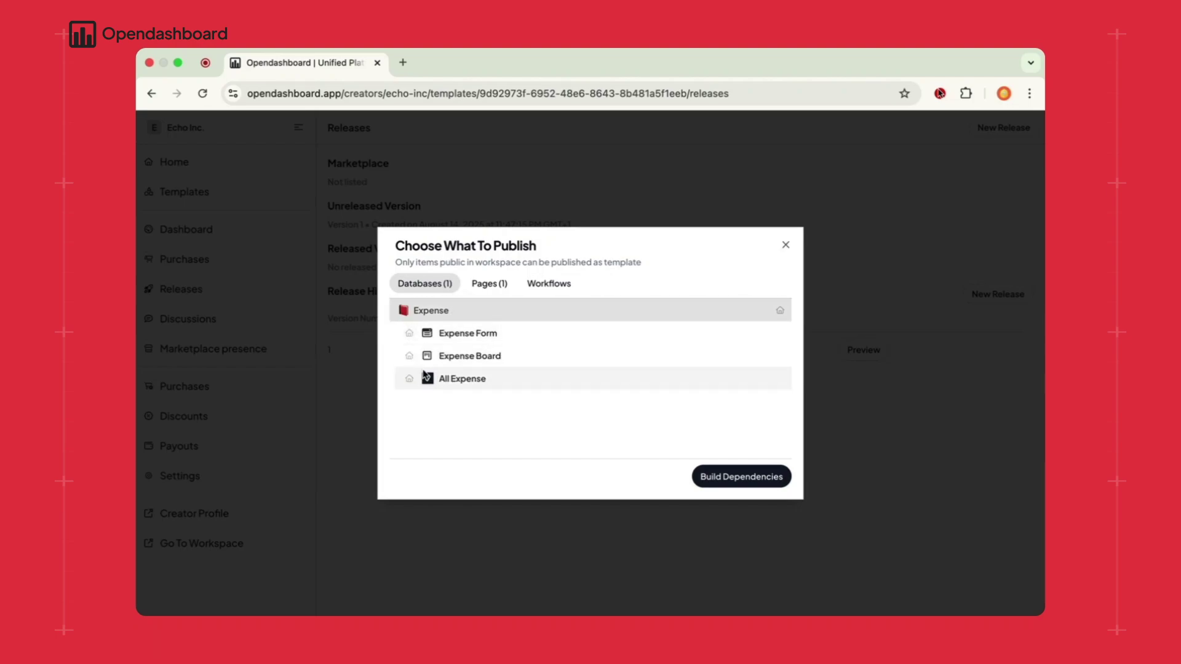
click(492, 285)
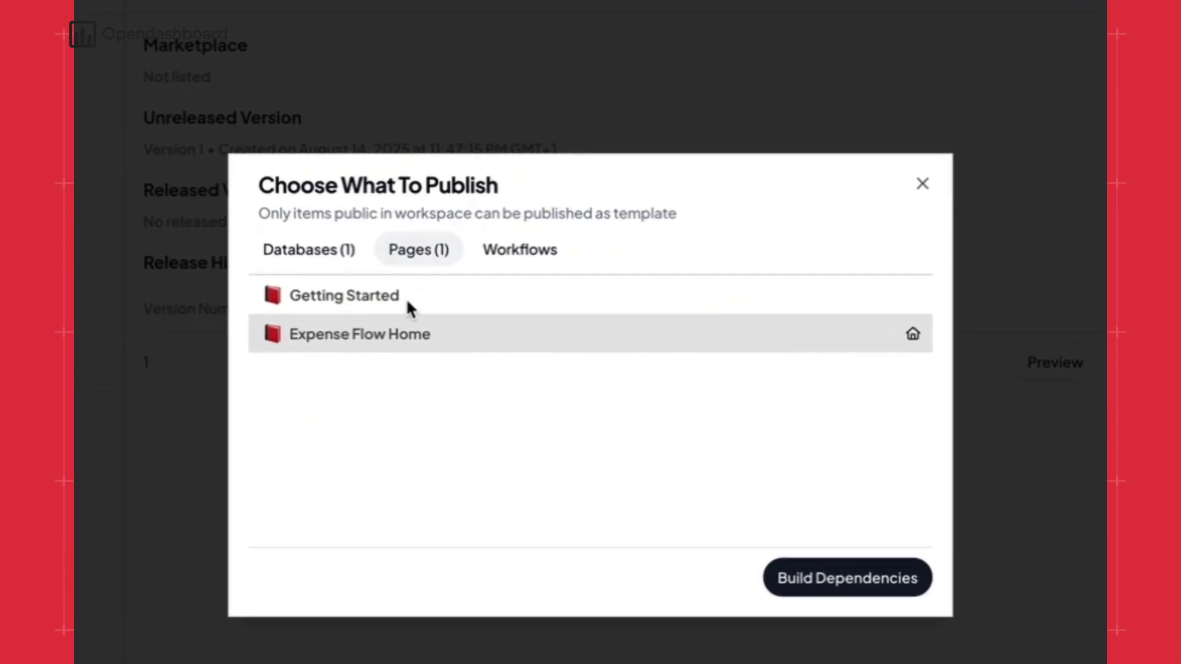
click(454, 340)
click(447, 334)
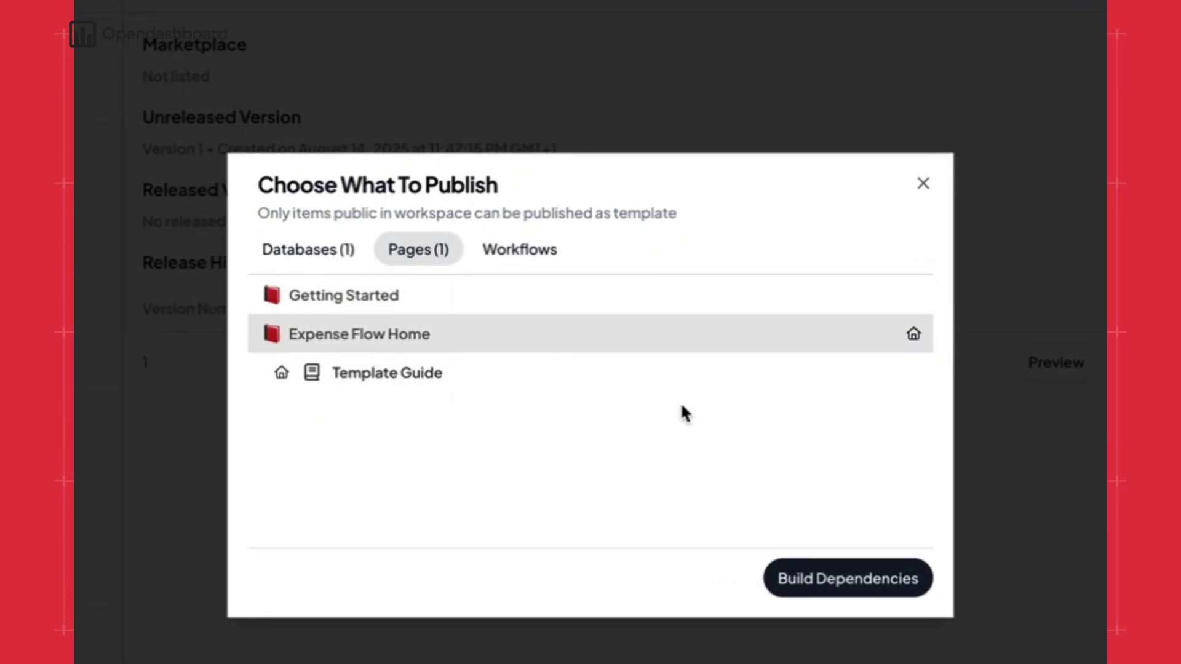
click(856, 492)
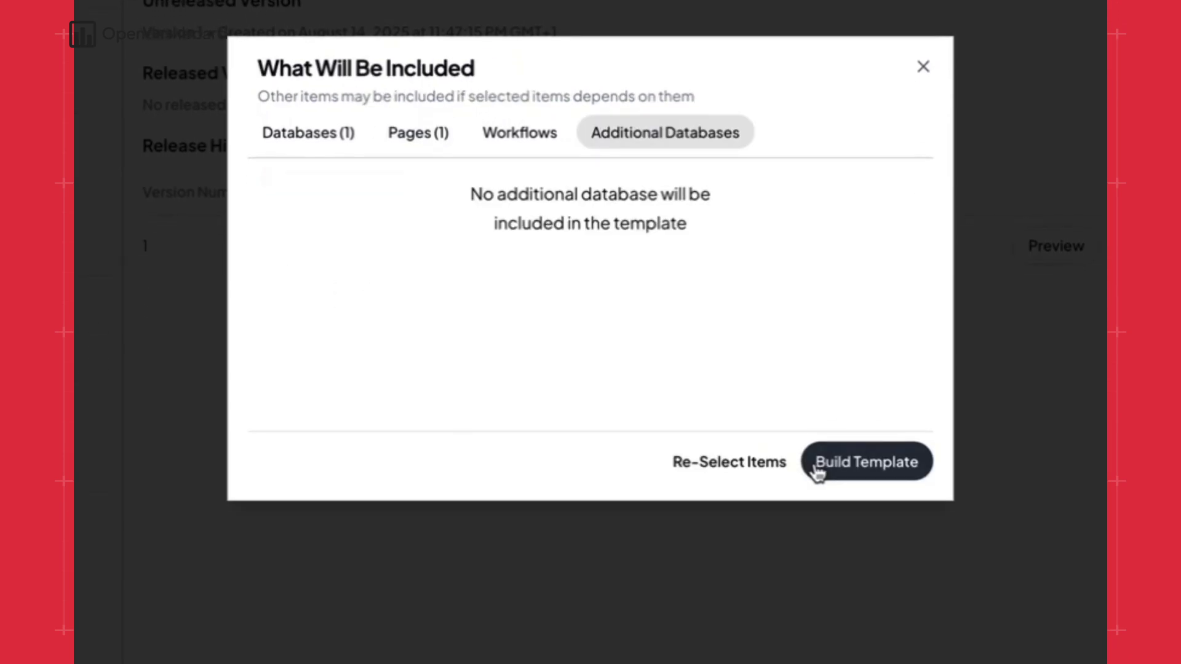
click(856, 462)
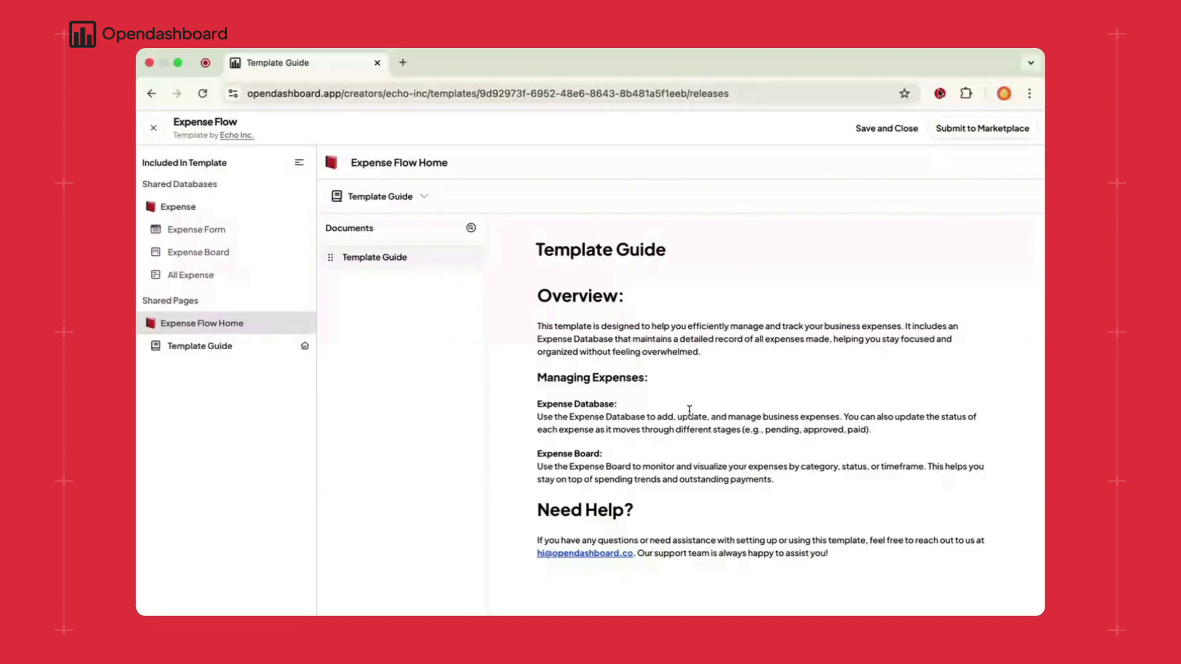
- Save the Expense Flow release and close the template editor
click(886, 127)
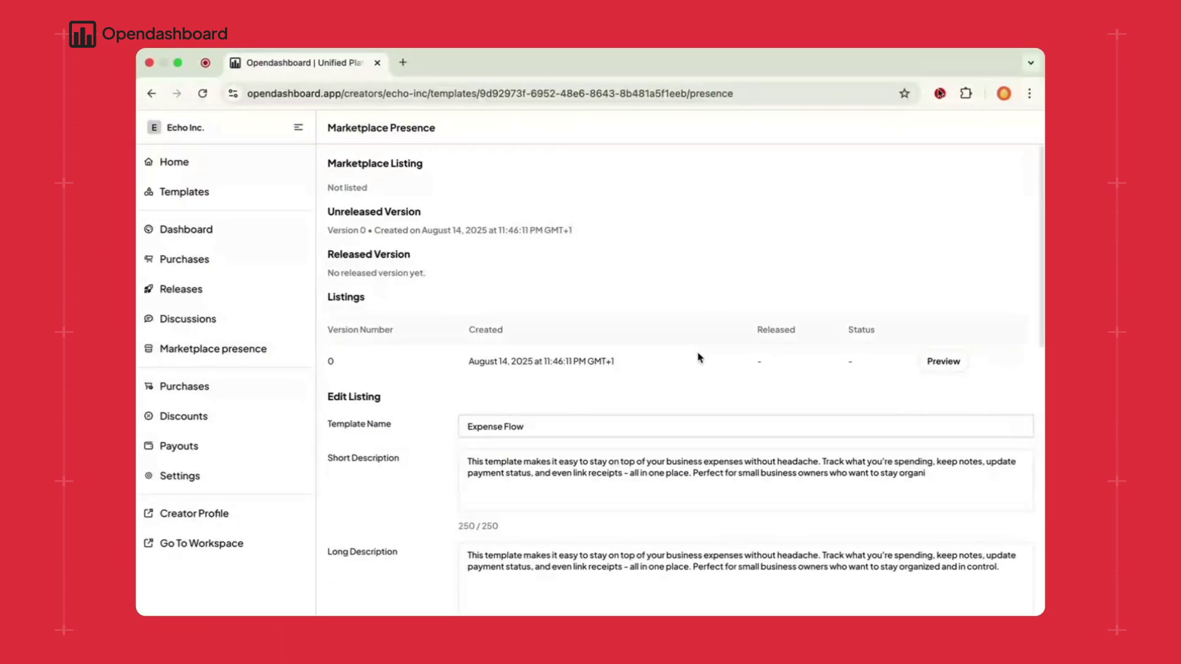
- Add the 9.54.28 PM screenshot as another cover image for the listing
scroll(699, 359, down, 4)
scroll(698, 359, up, 3)
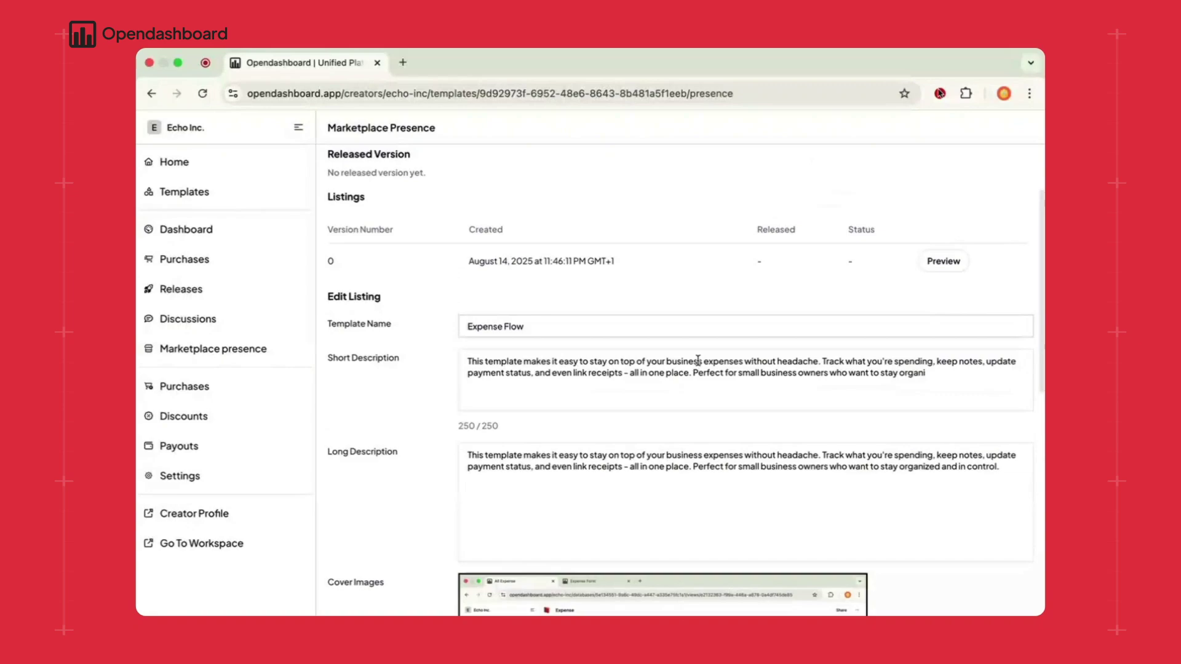
scroll(698, 359, down, 5)
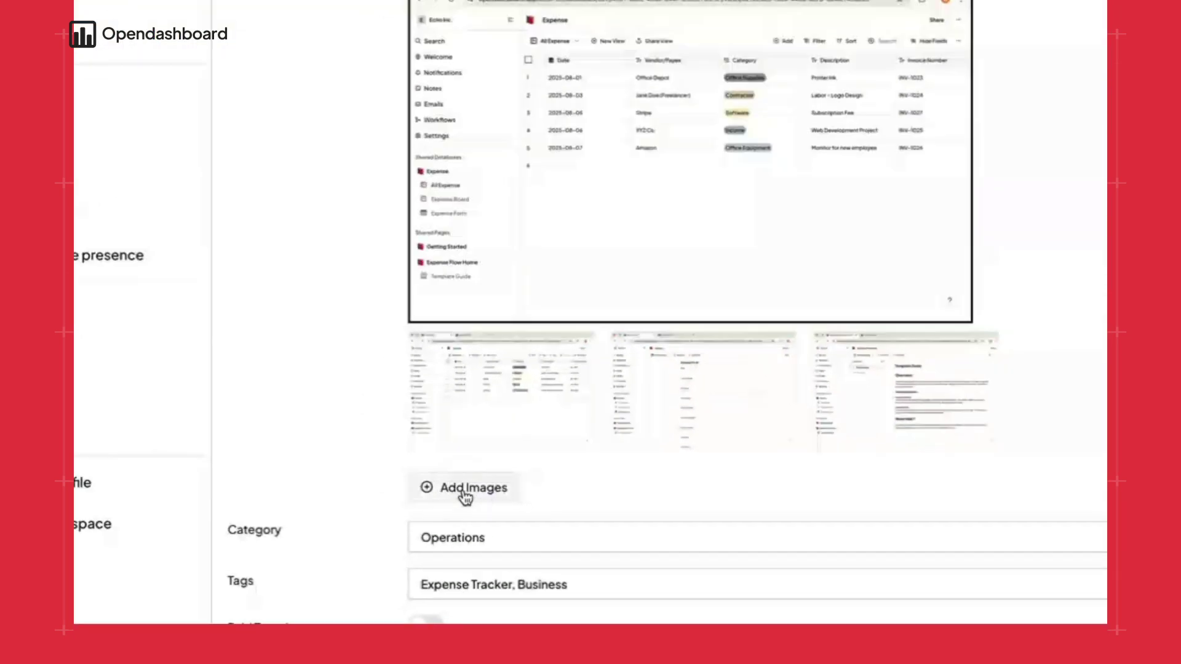
click(501, 516)
click(532, 324)
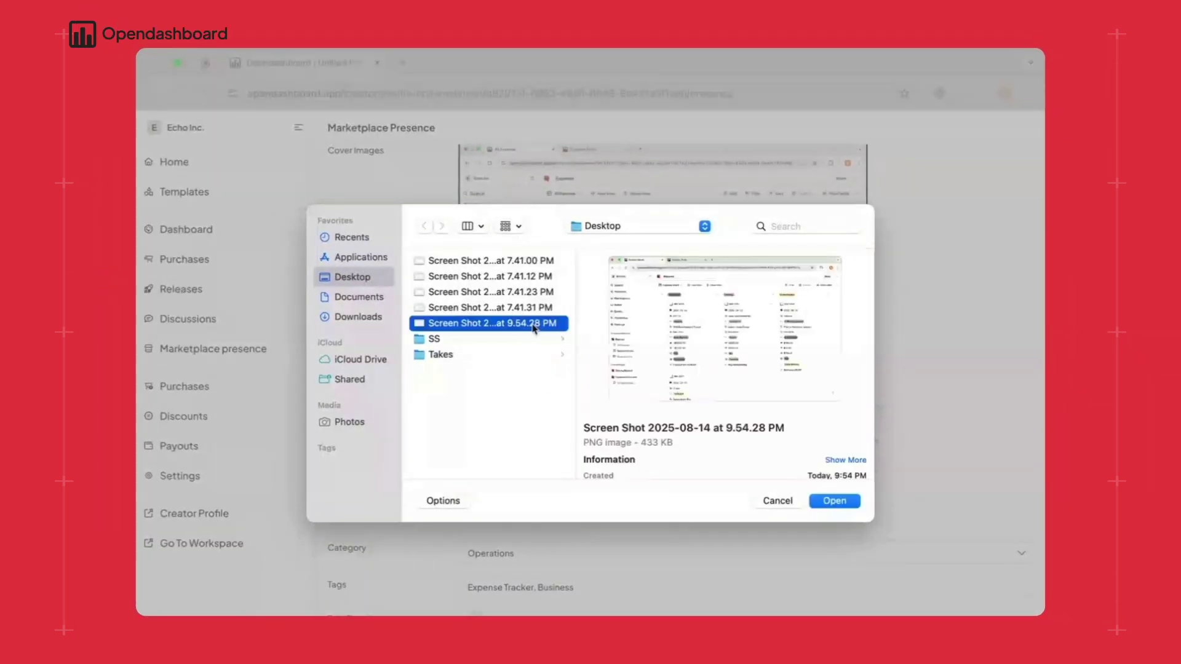
click(837, 500)
- Switch the listing's category to Sales
scroll(738, 500, down, 1)
click(699, 503)
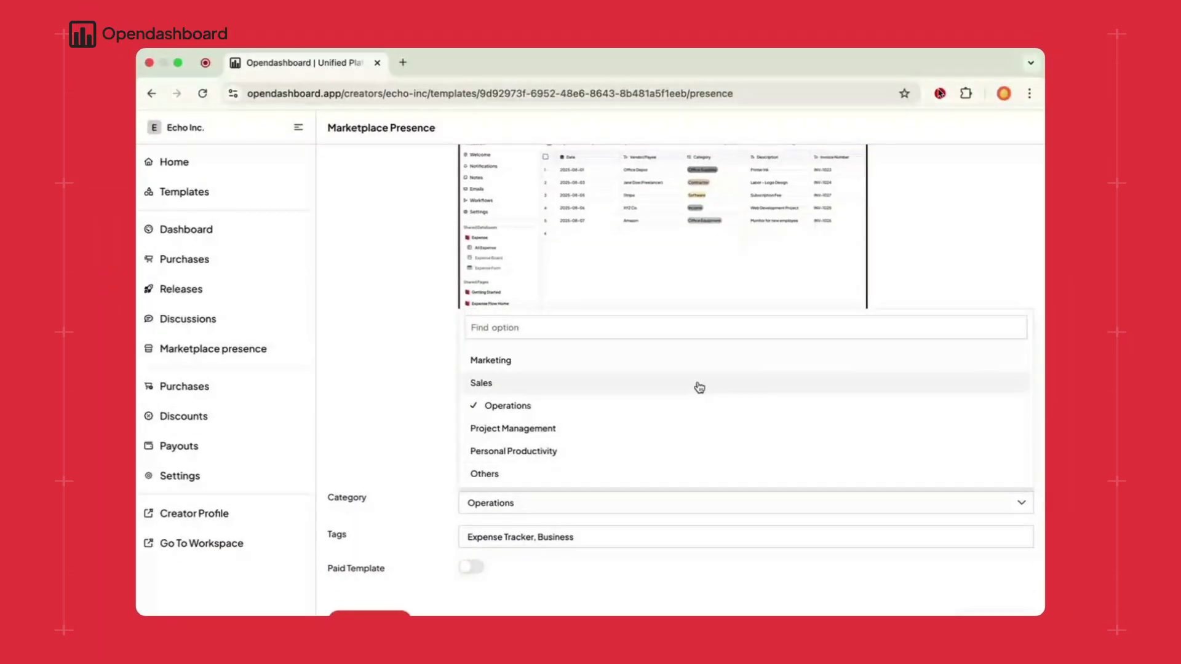
scroll(861, 386, up, 5)
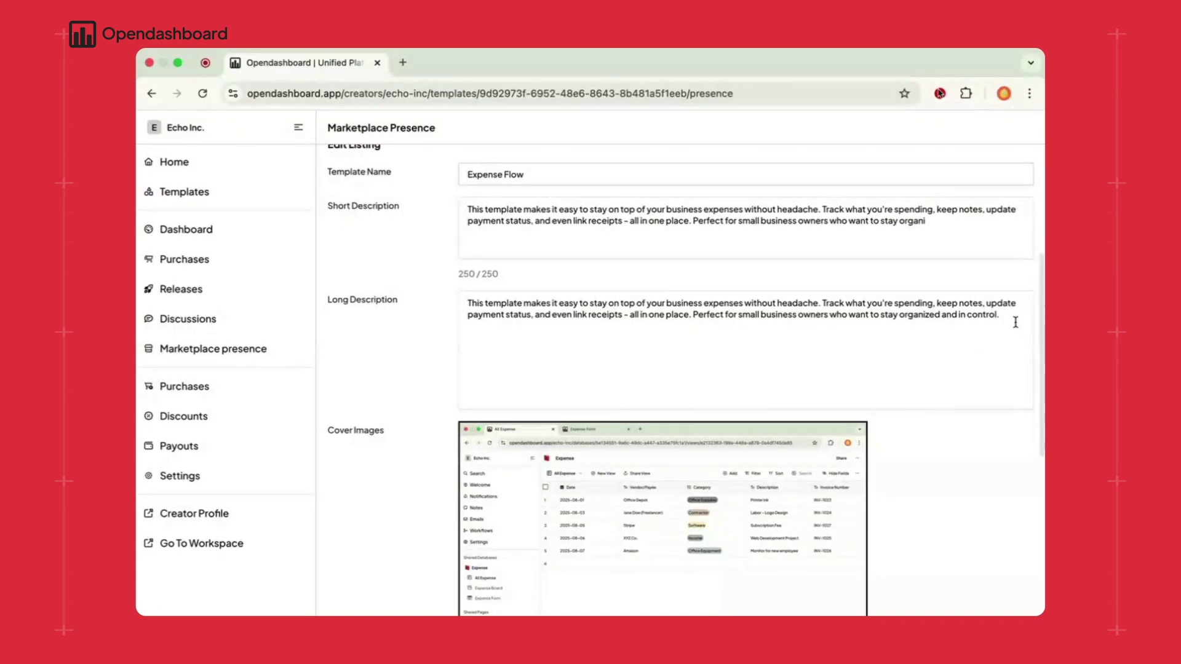
- Replace the long description with a new paragraph about tracking where business money goes
triple_click(1015, 323)
text(Running a business)
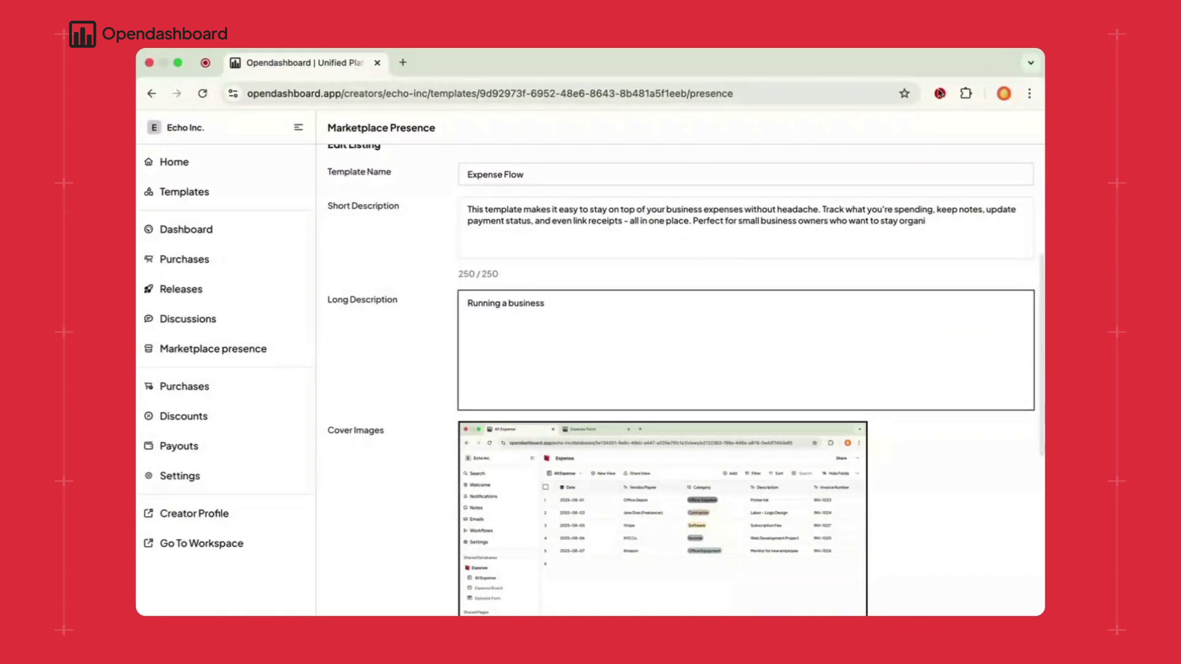
text( means keeping close eye on wher)
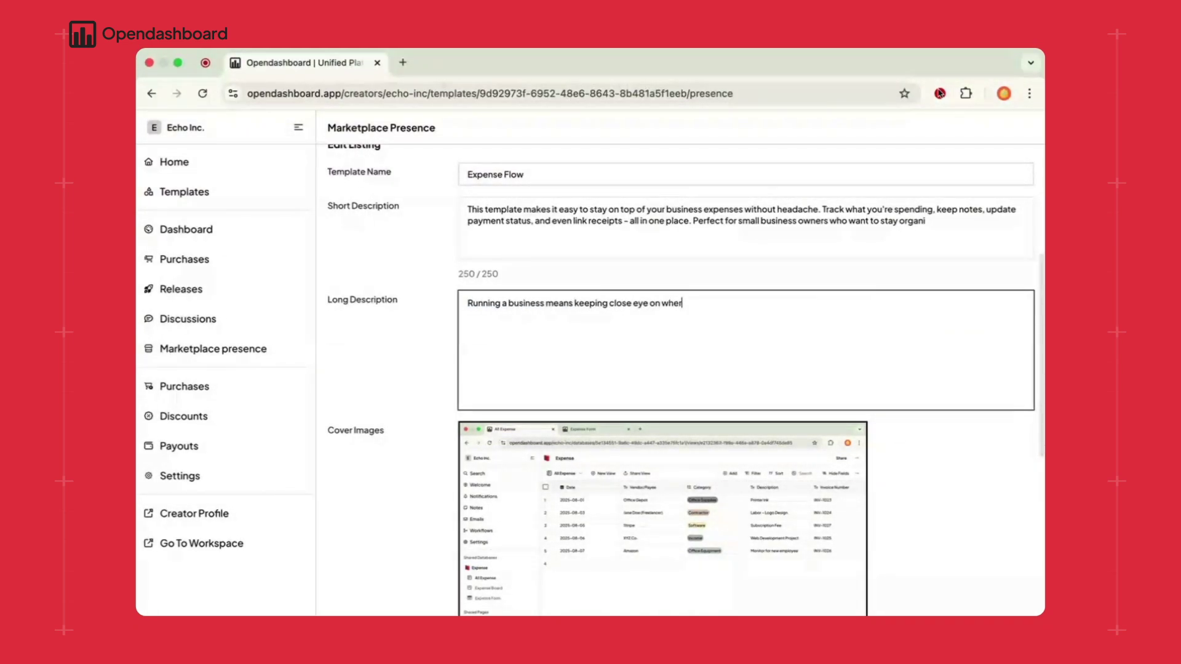
text(e your money goes - and)
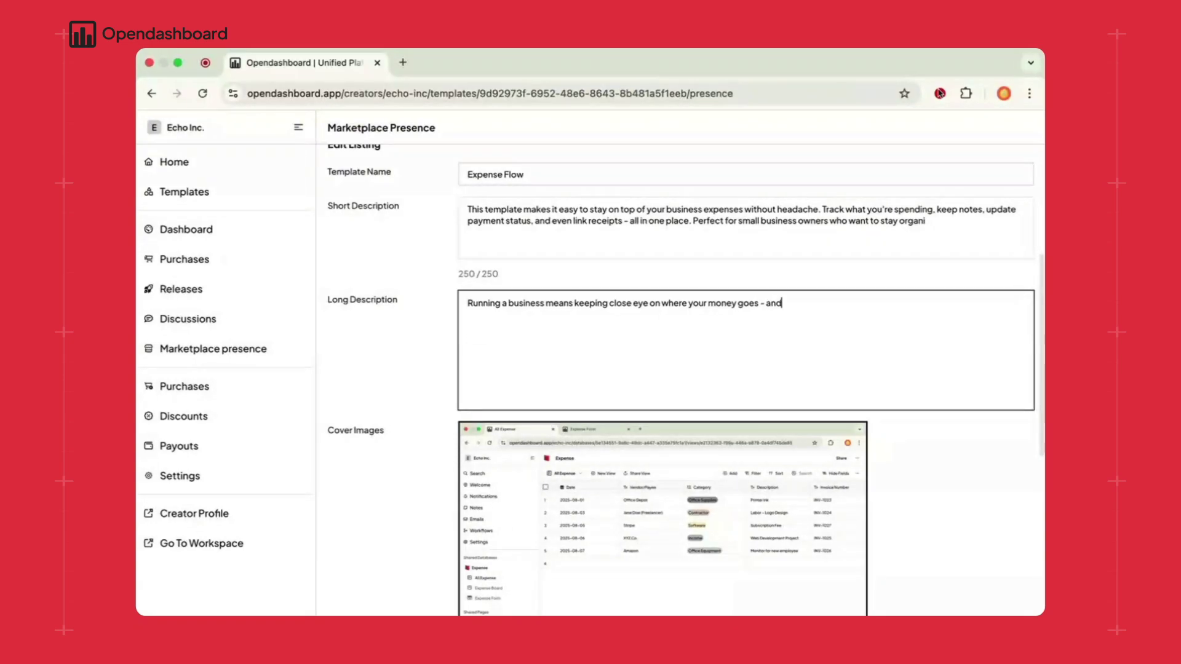
text( this expenser flow templat)
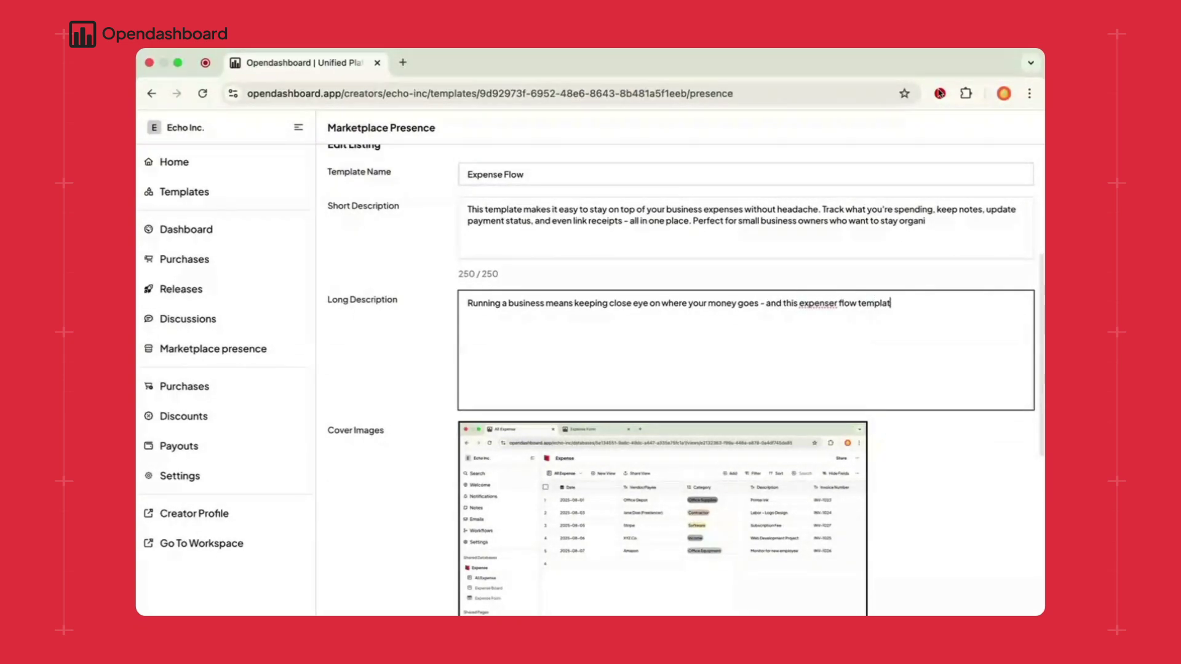
text(e is built to make that simple. Whether managing)
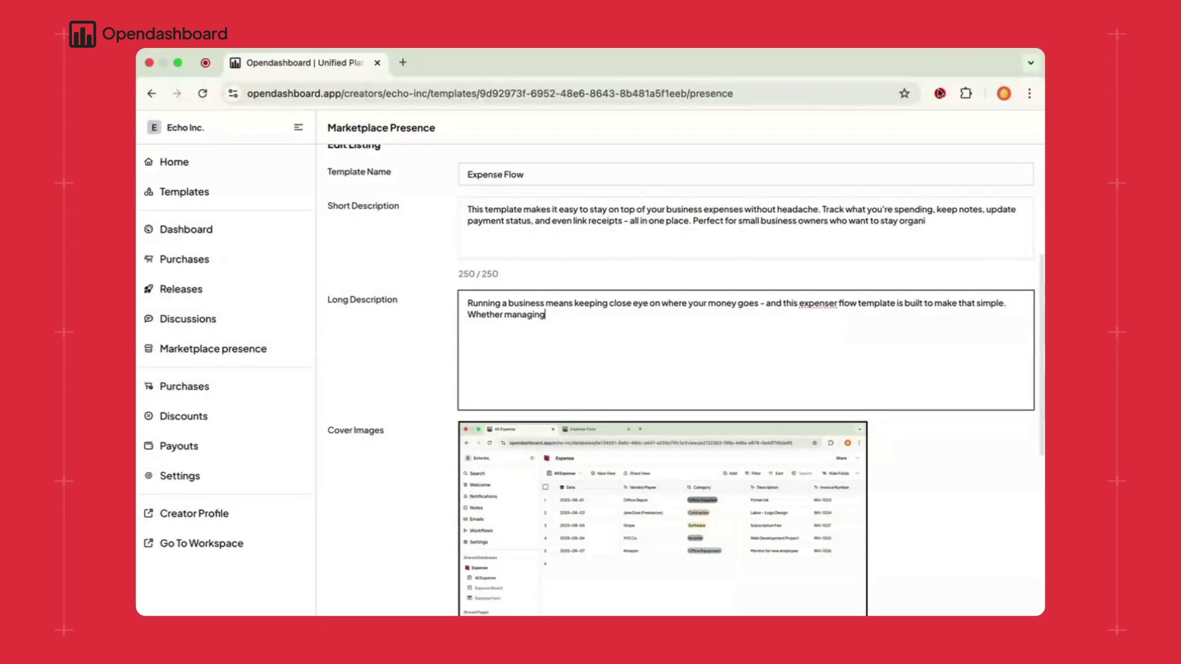
text( recurring bills, trrackin)
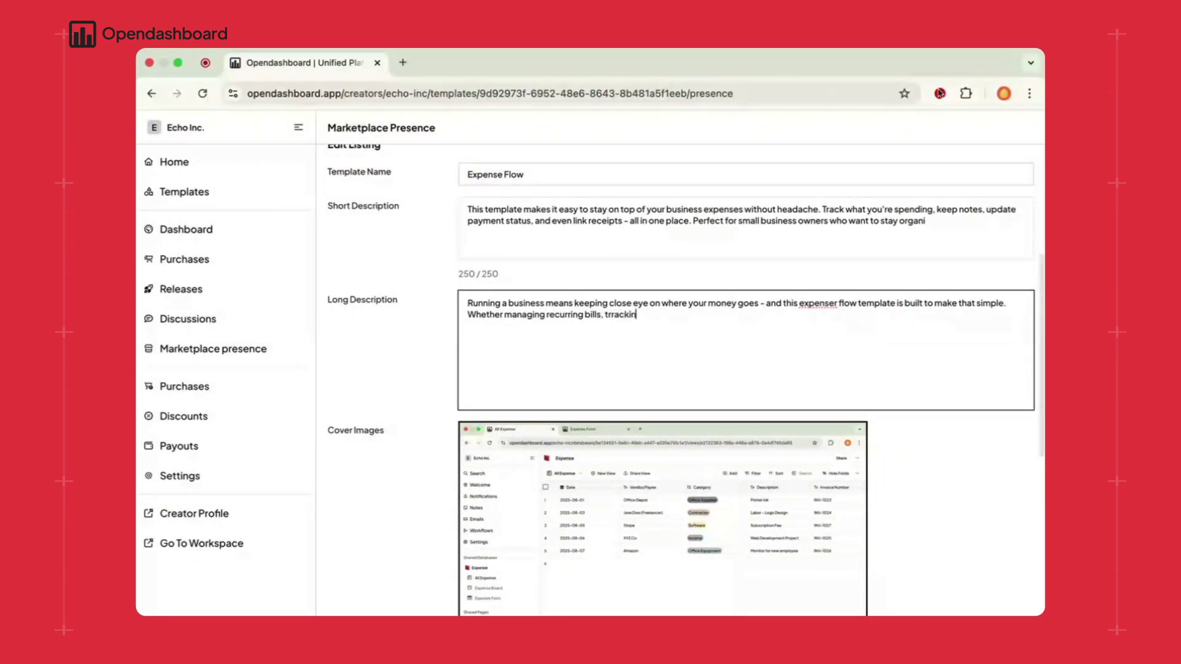
text(g one-off purchases)
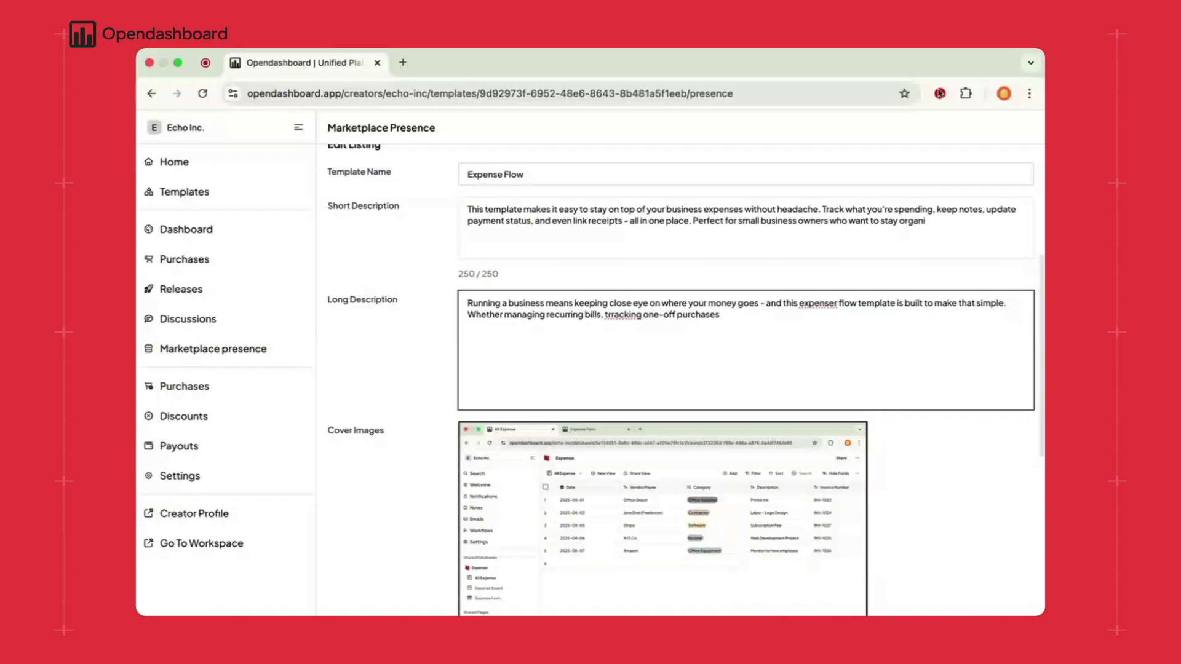
text(, or keeping receipts in one place, this templates)
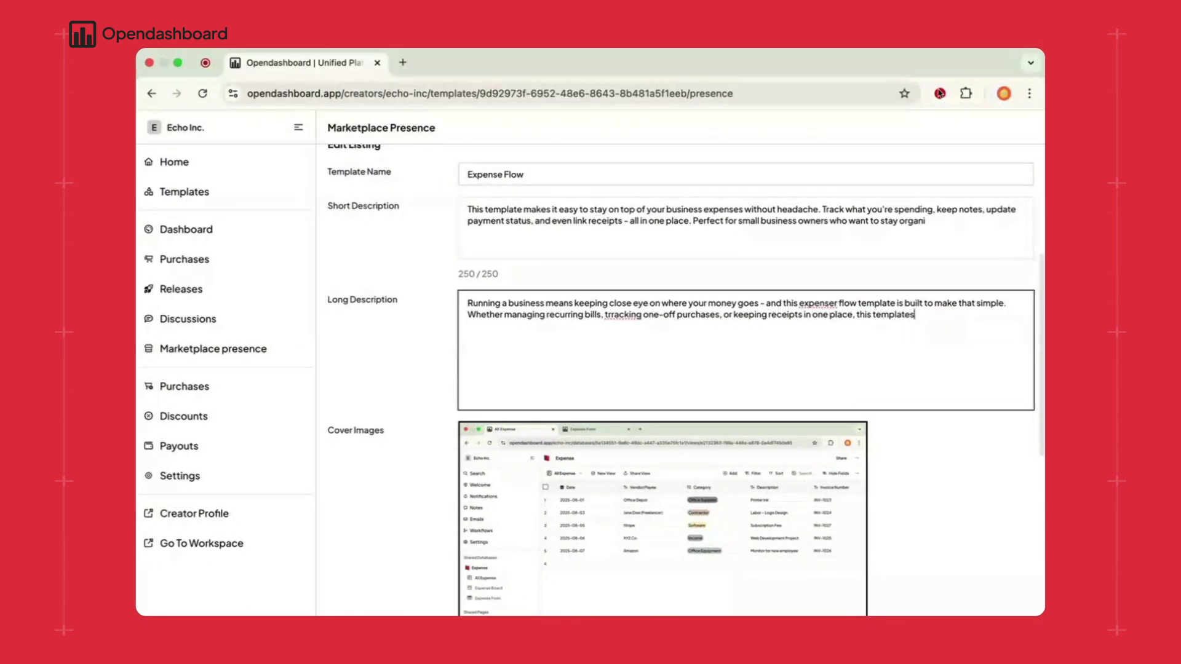
text( helps you stay organised with)
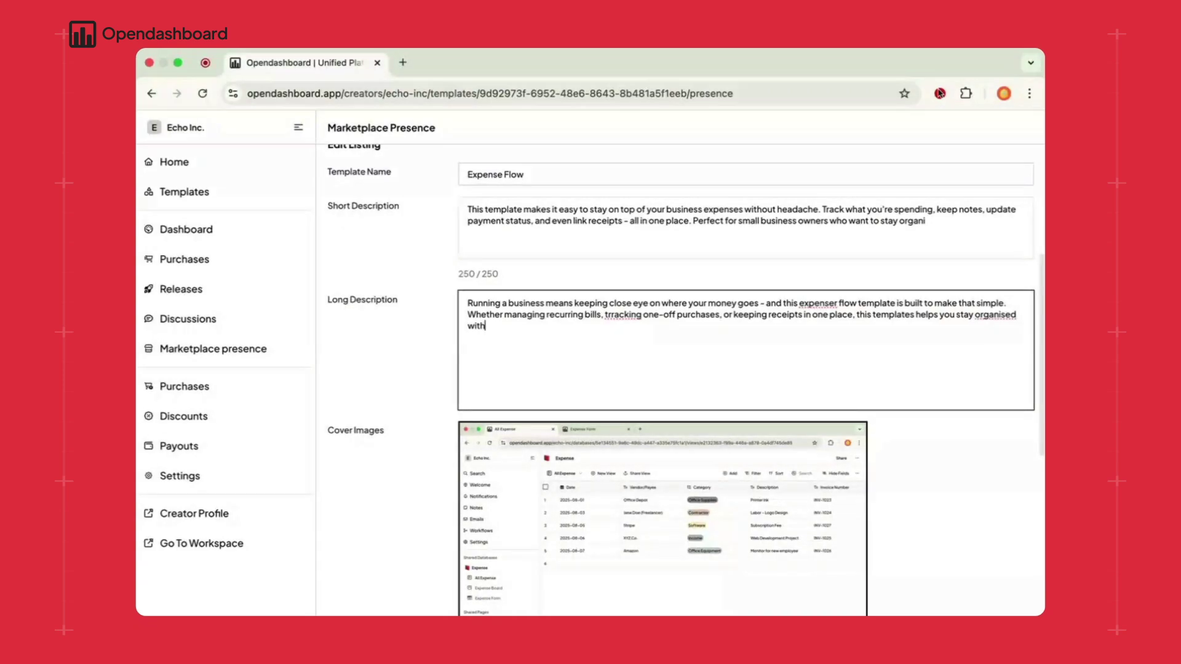
text(out feeling overwhelmed.)
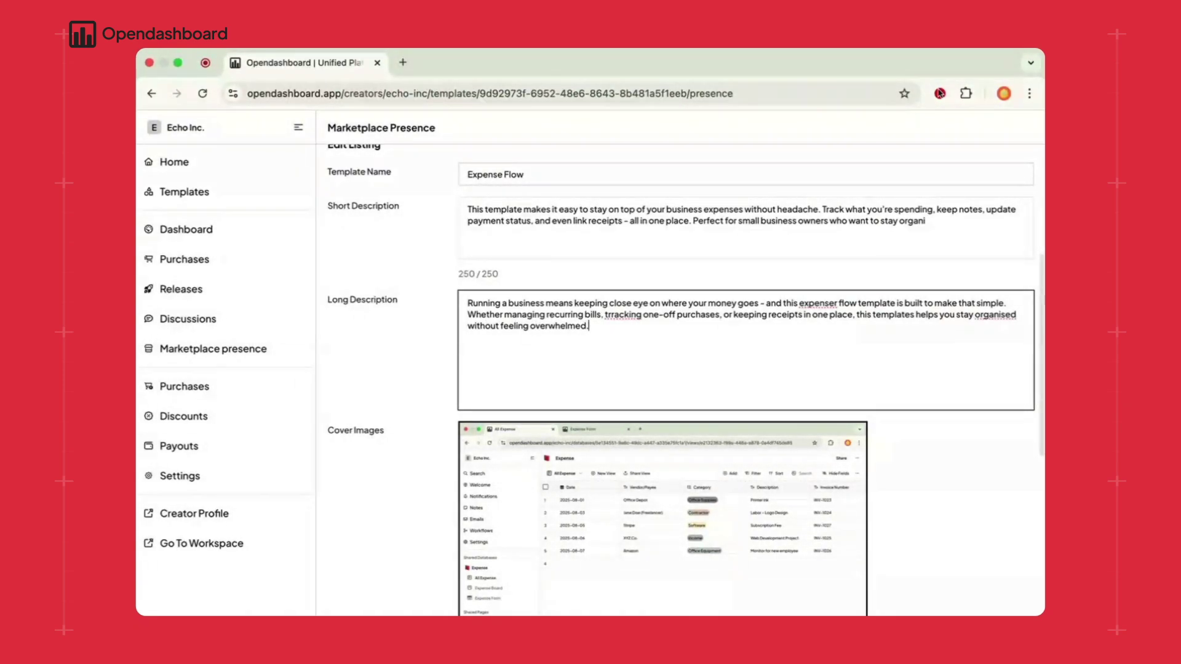
key(Return)
key(Return)
text(The)
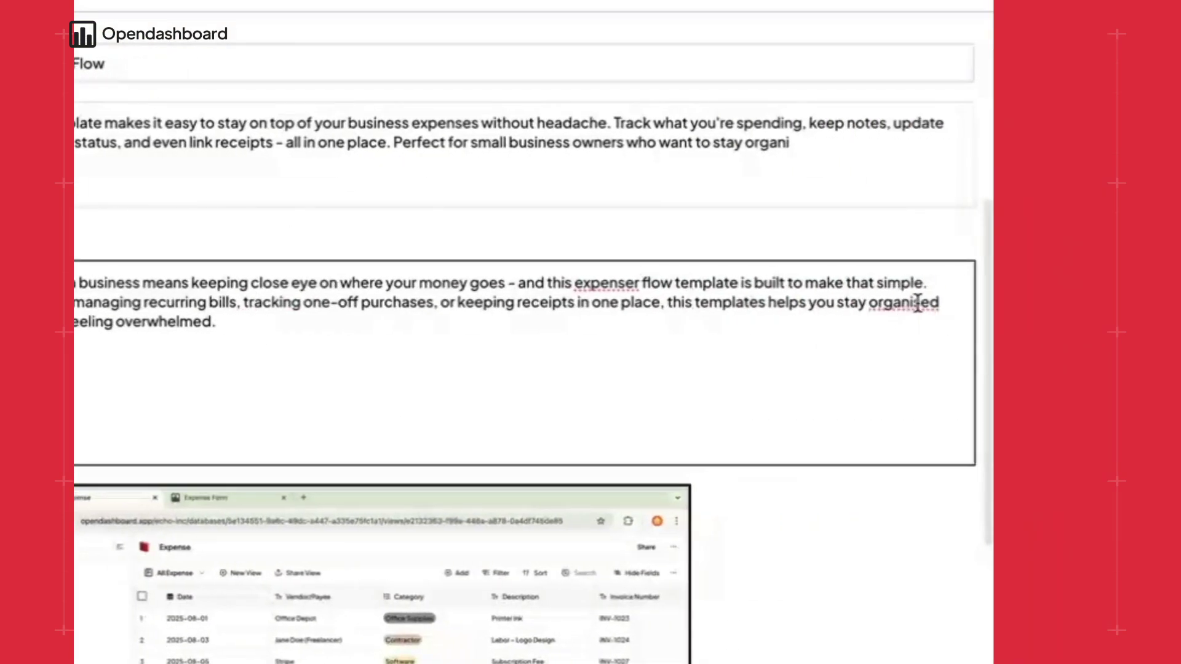
- Add Sales to the tags after Expense Tracker, Business and save the listing
scroll(838, 337, down, 3)
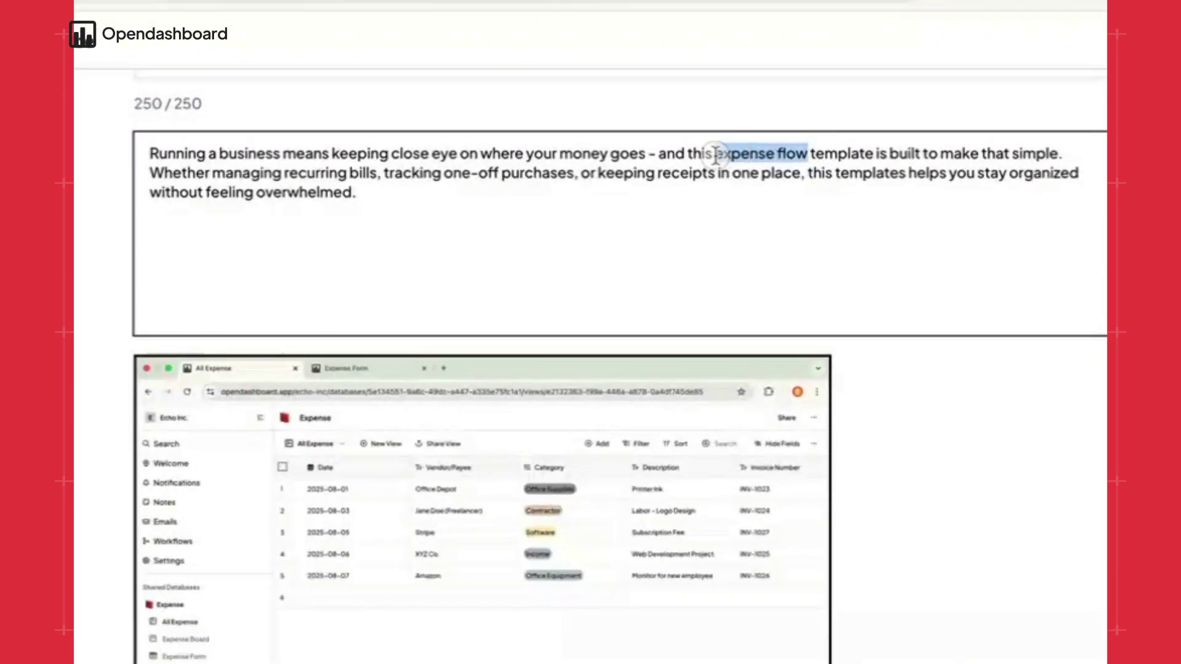
scroll(864, 328, down, 3)
mouse_move(758, 425)
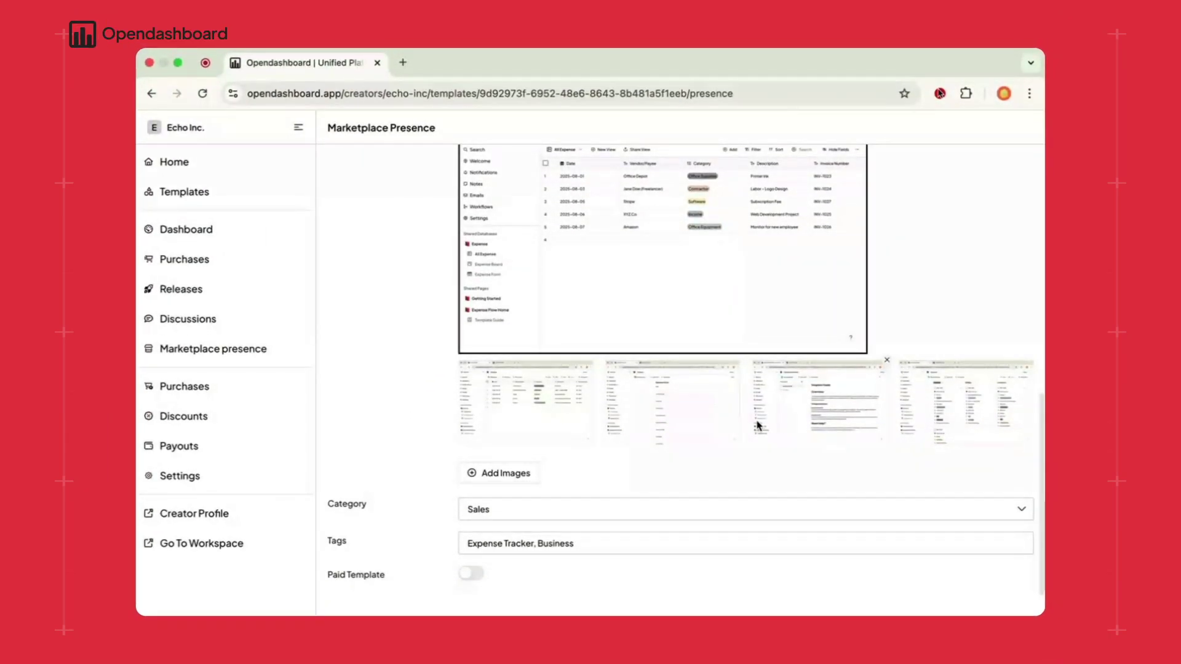
scroll(752, 440, down, 1)
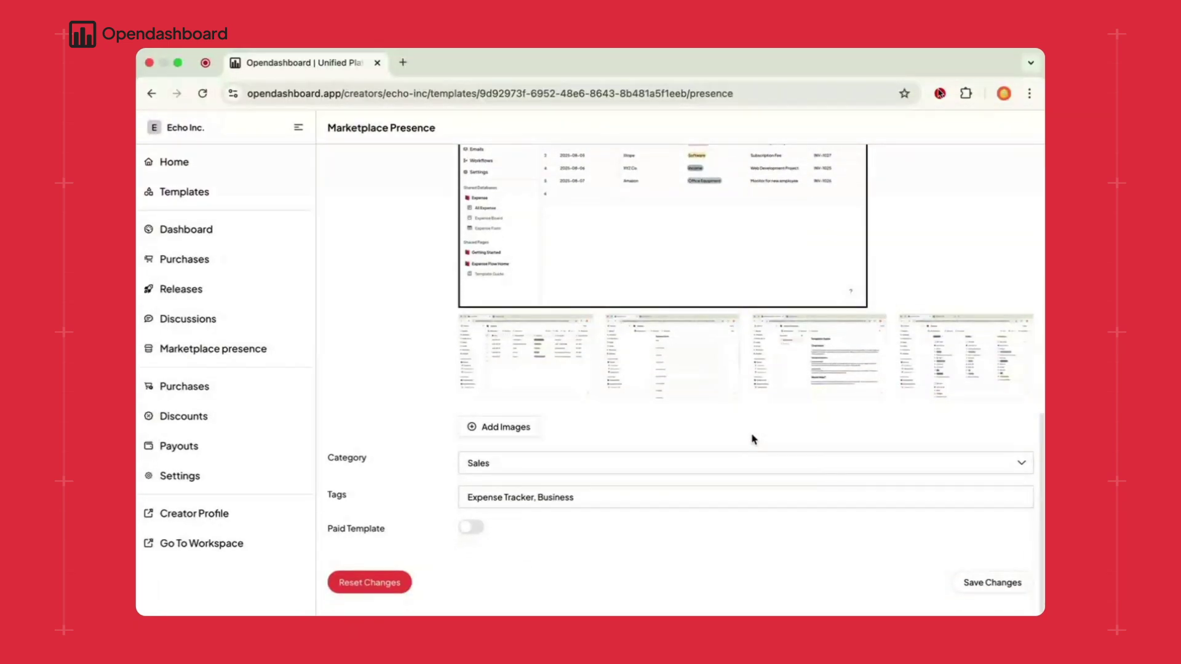
click(591, 497)
text(, Salw)
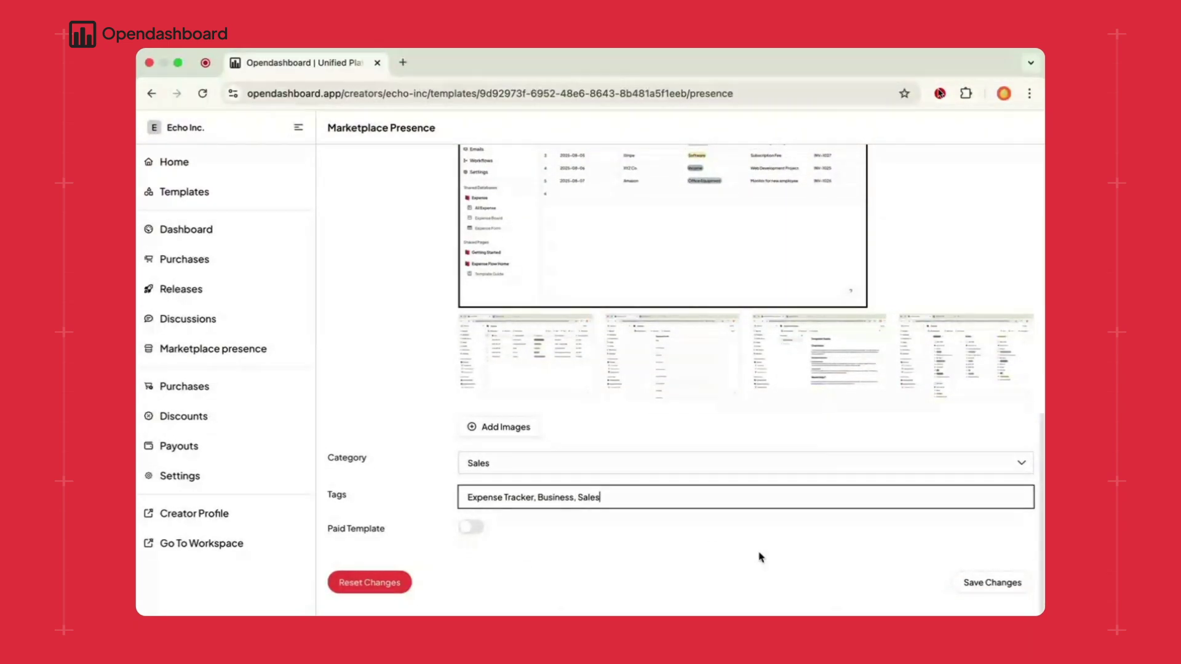
key(Return)
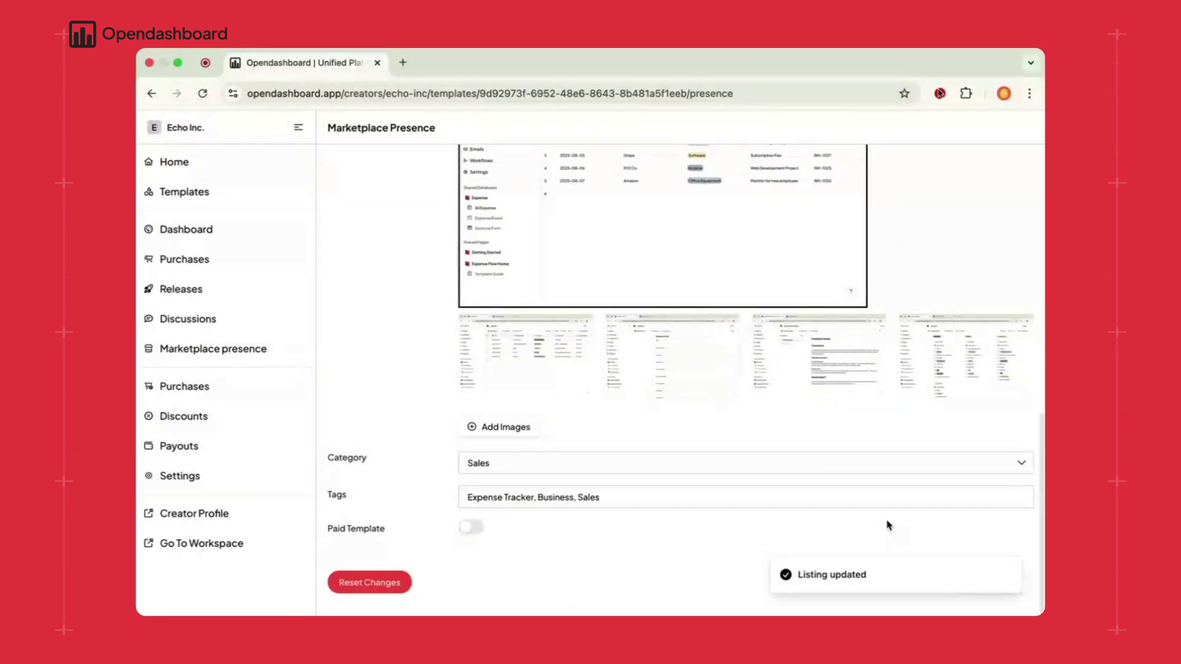